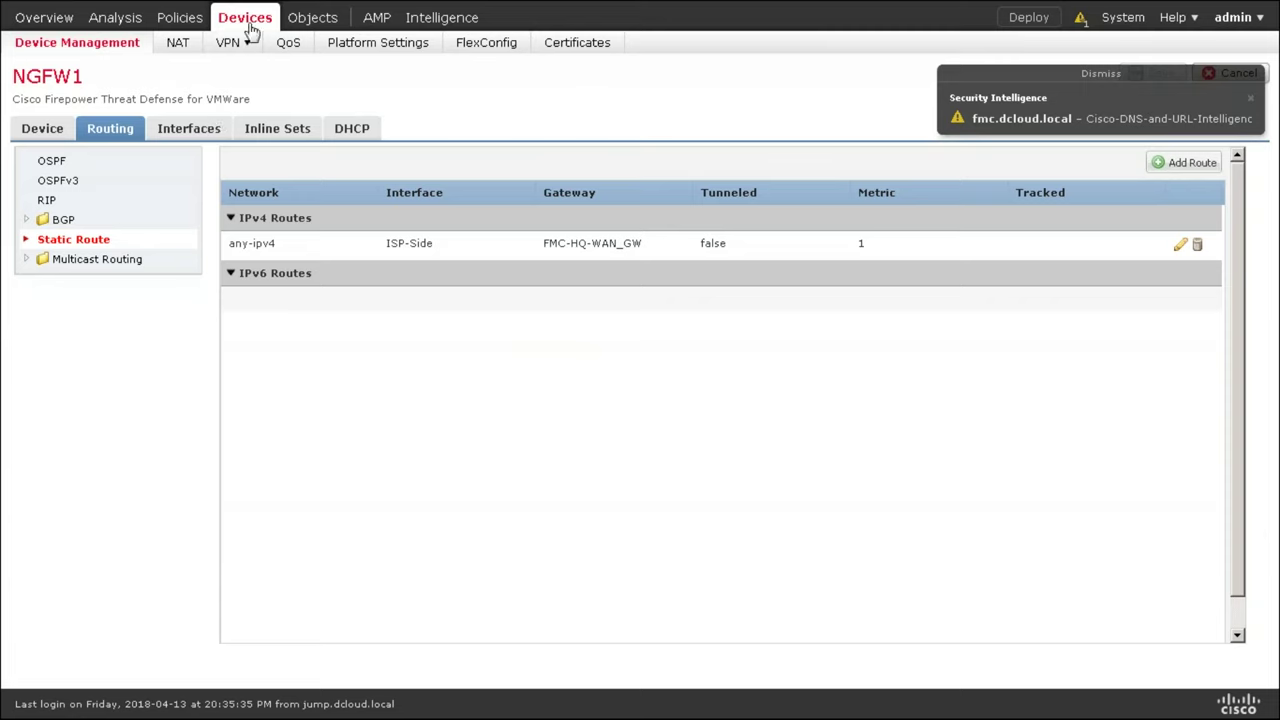
# Step: Show the Devices Services in API Explorer, listing the copyconfigrequests and devicerecords endpoints
pyautogui.click(251, 26)
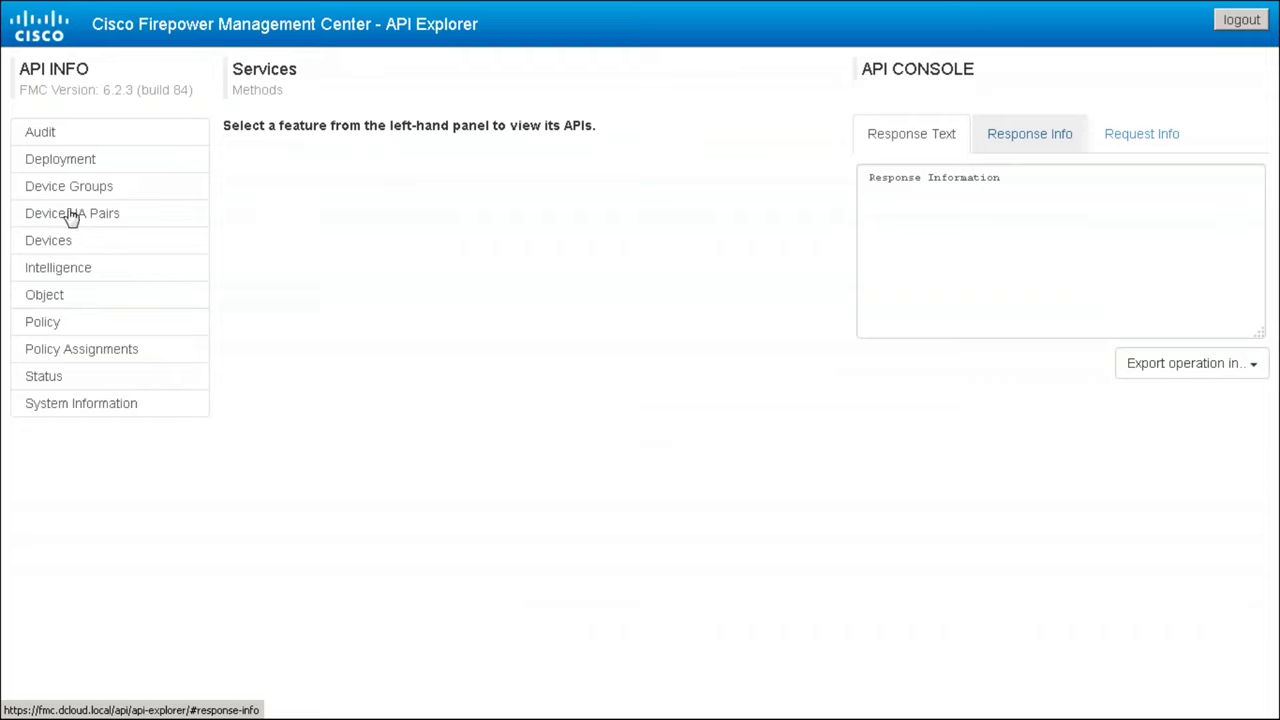
pyautogui.click(50, 241)
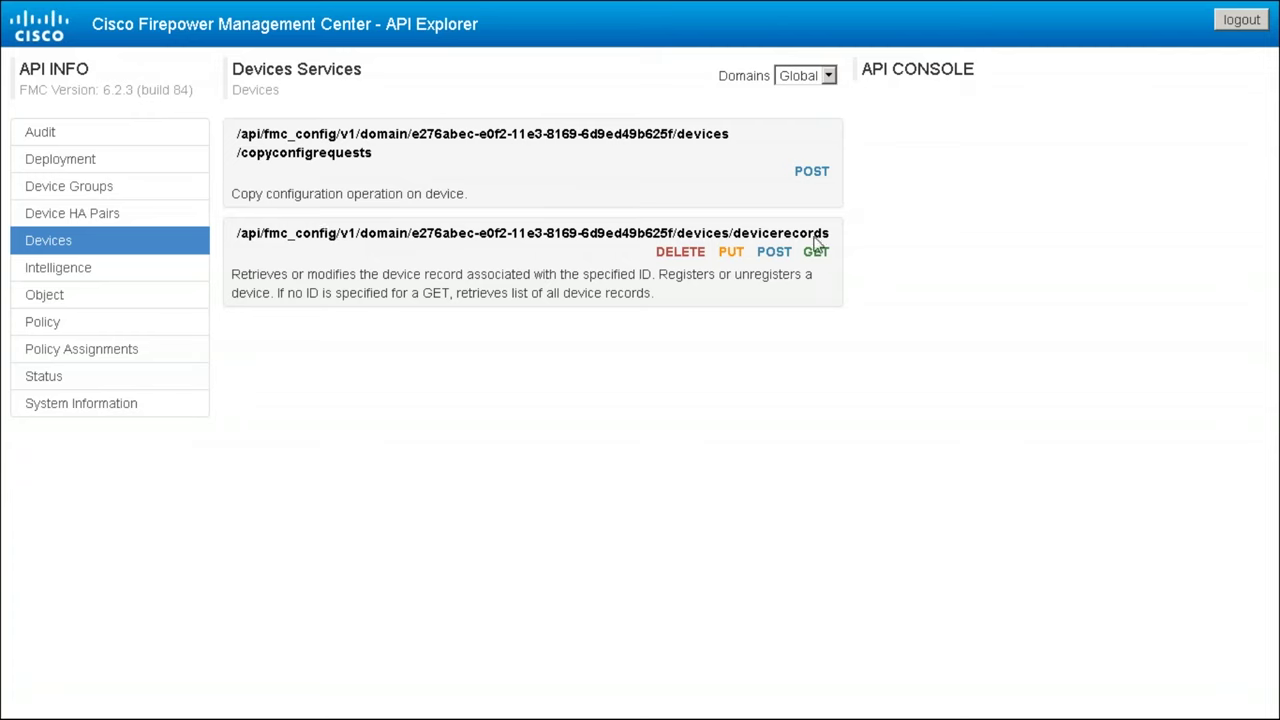
# Step: Expand the copyconfigrequests POST operation and display its example requests
pyautogui.click(812, 172)
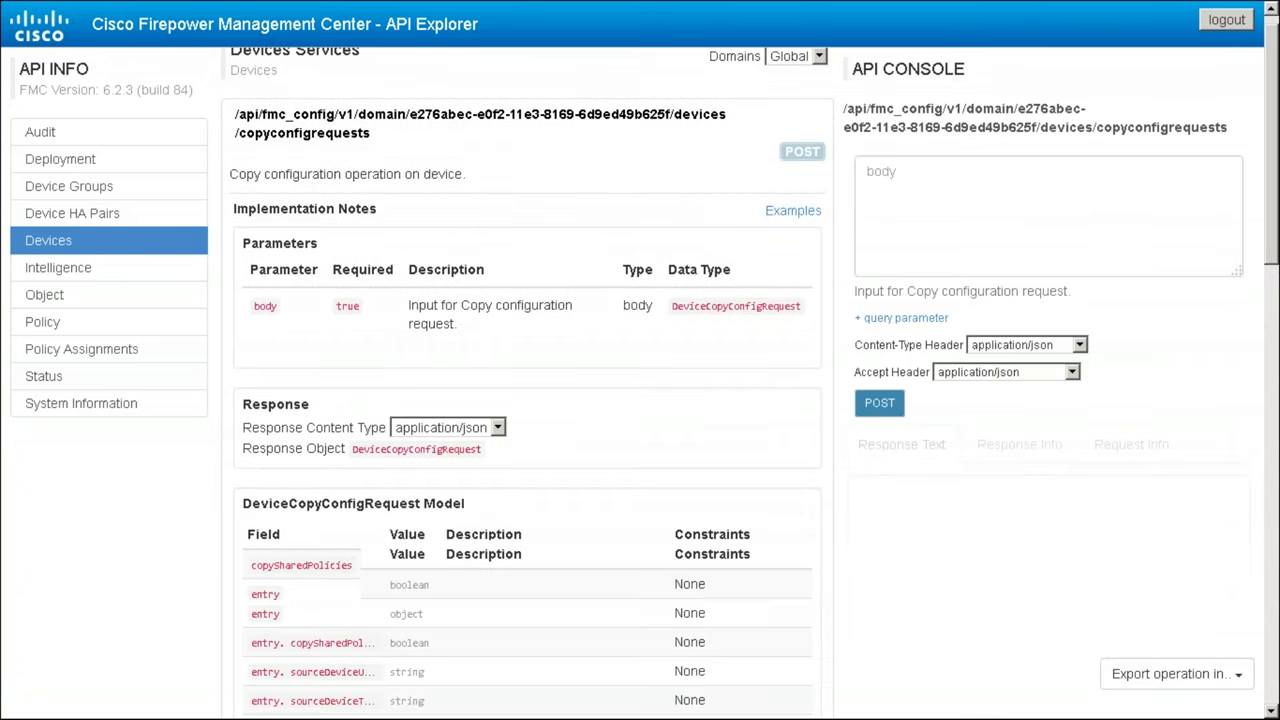
pyautogui.scroll(-1, 790, 215)
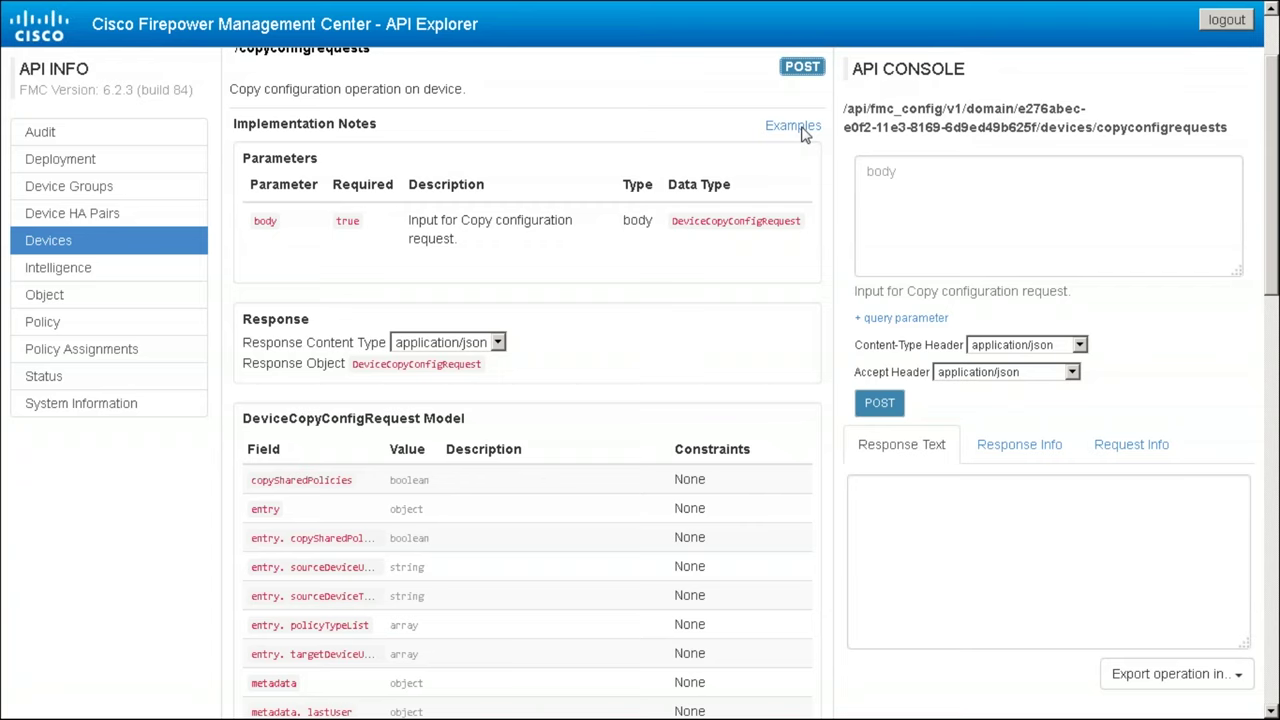
pyautogui.click(772, 132)
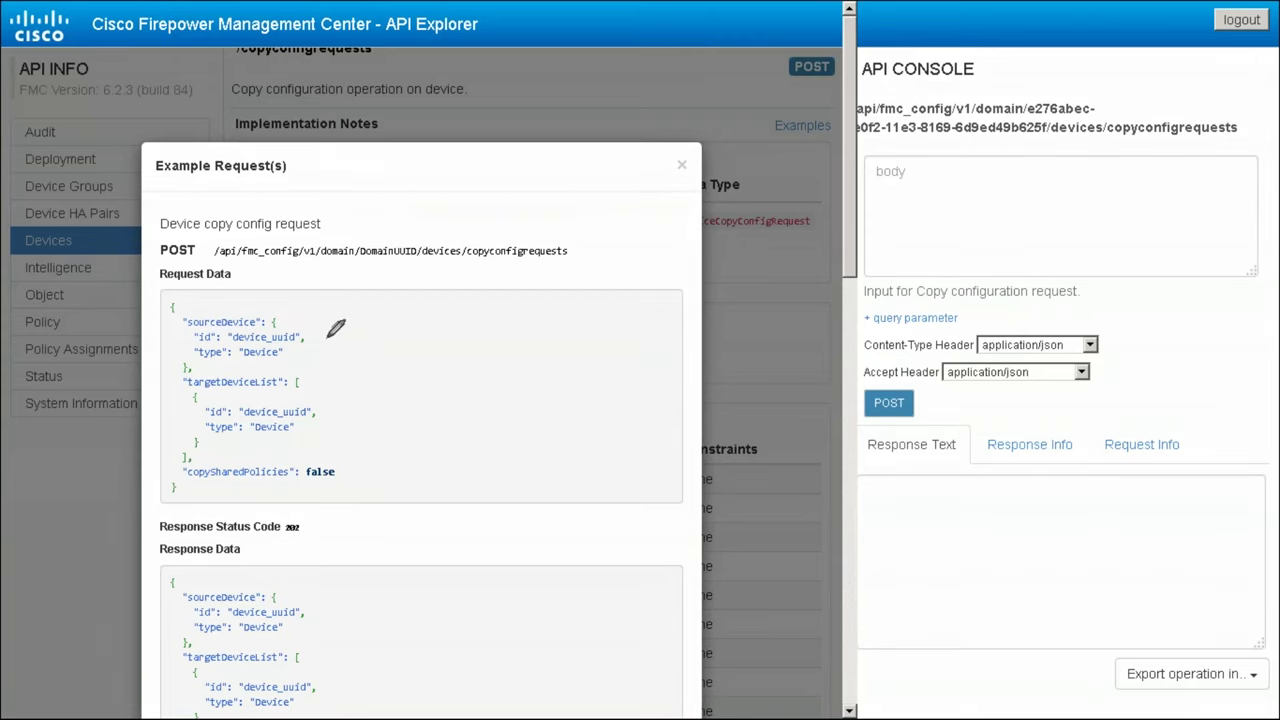
# Step: Annotate the sourceDevice, targetDeviceList id and copySharedPolicies false entries in the example, then clear the marks
pyautogui.moveTo(290, 323); pyautogui.dragTo(324, 333)
pyautogui.moveTo(309, 382)
pyautogui.mouseDown()
pyautogui.moveTo(324, 382)
pyautogui.moveTo(326, 411)
pyautogui.moveTo(354, 410)
pyautogui.mouseUp()
pyautogui.moveTo(311, 479)
pyautogui.mouseDown()
pyautogui.moveTo(346, 455)
pyautogui.moveTo(298, 468)
pyautogui.moveTo(321, 480)
pyautogui.mouseUp()
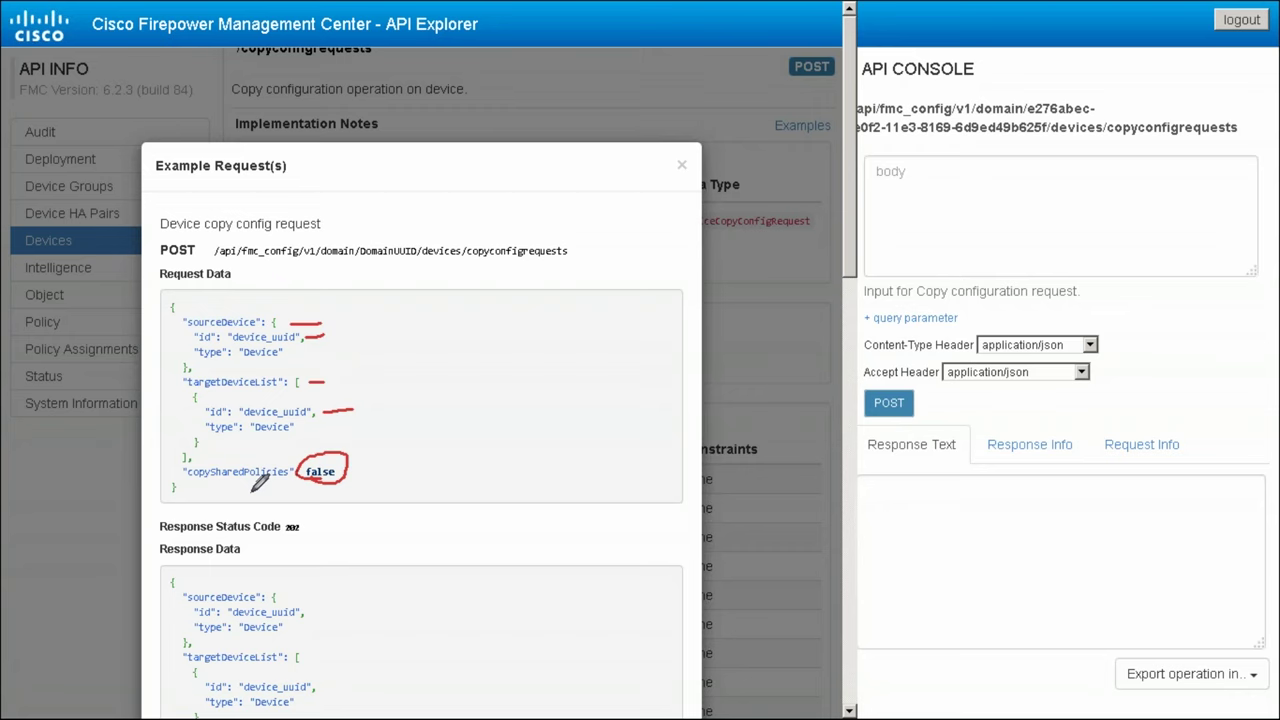
pyautogui.moveTo(323, 313); pyautogui.dragTo(335, 310)
pyautogui.press('Escape')
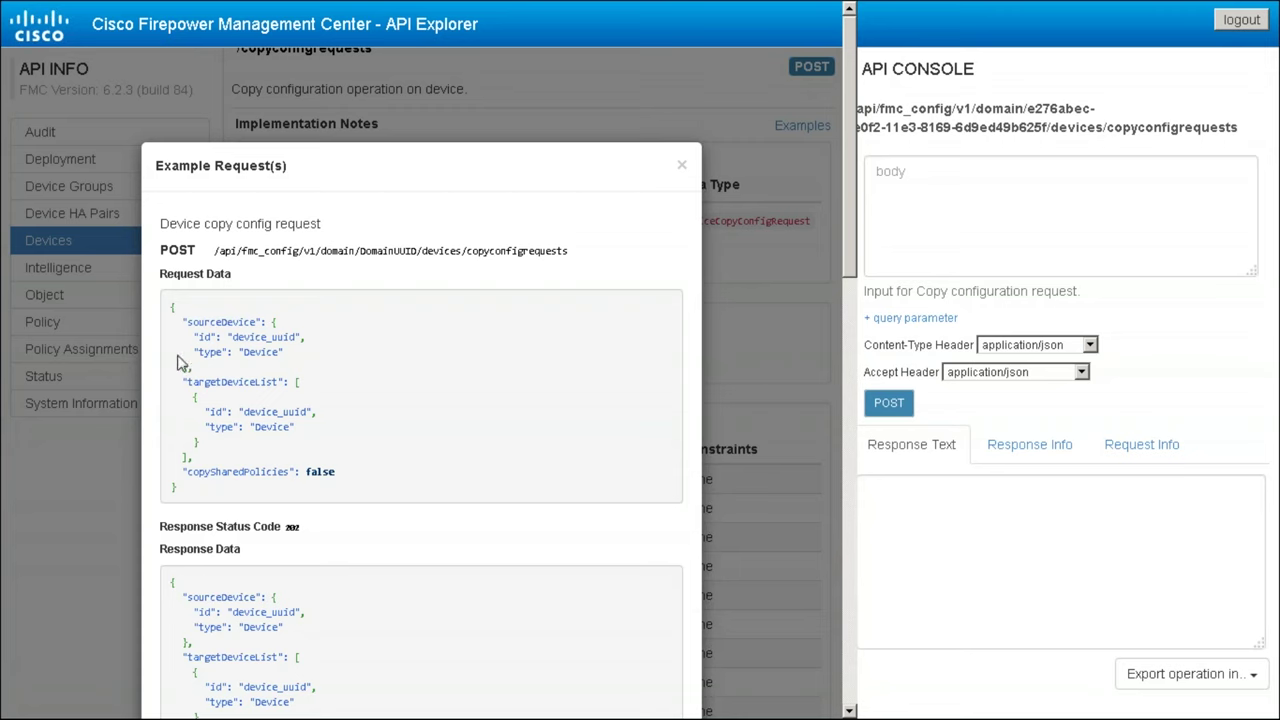
# Step: Copy the whole example request JSON to the clipboard
pyautogui.moveTo(172, 307); pyautogui.dragTo(180, 490)
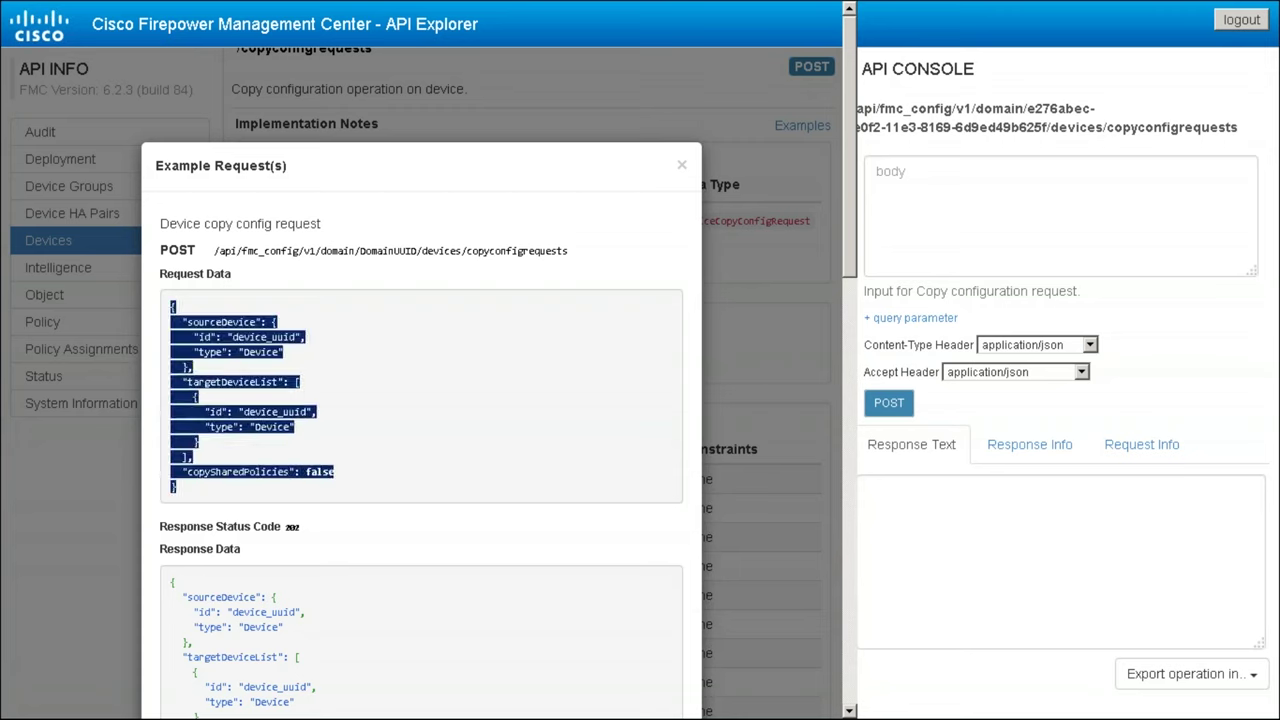
pyautogui.rightClick(206, 411)
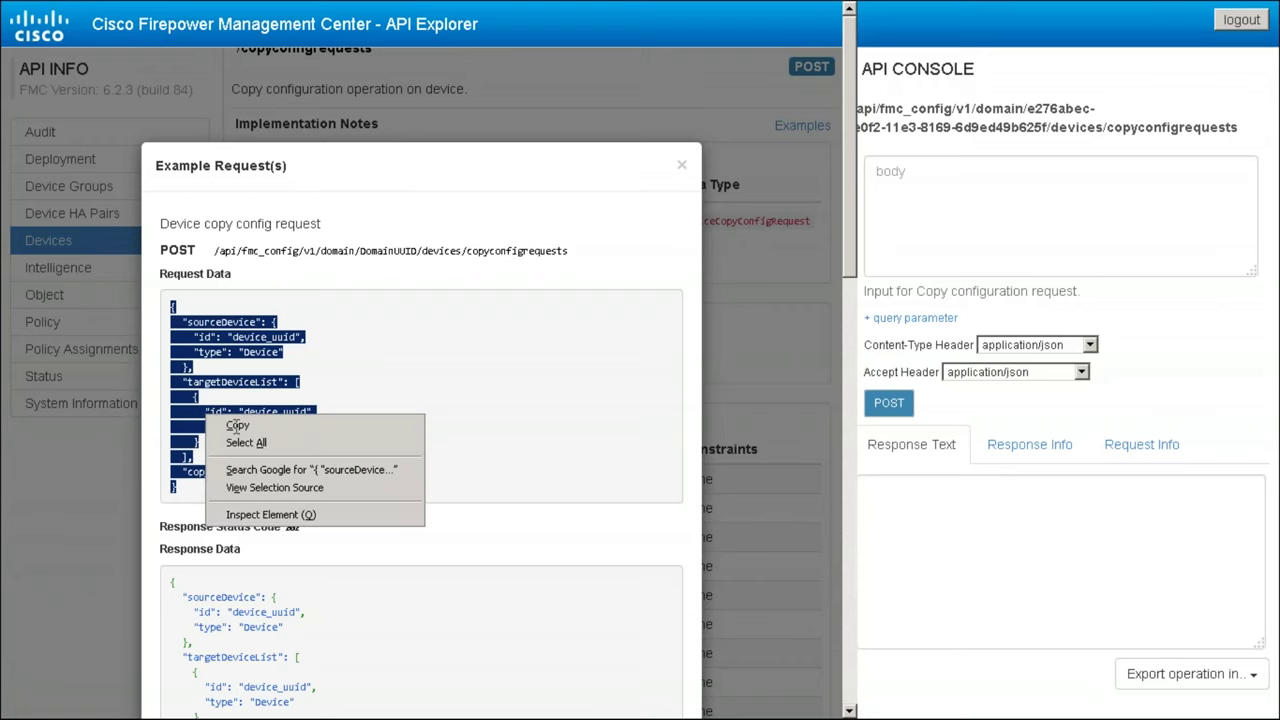
pyautogui.click(237, 425)
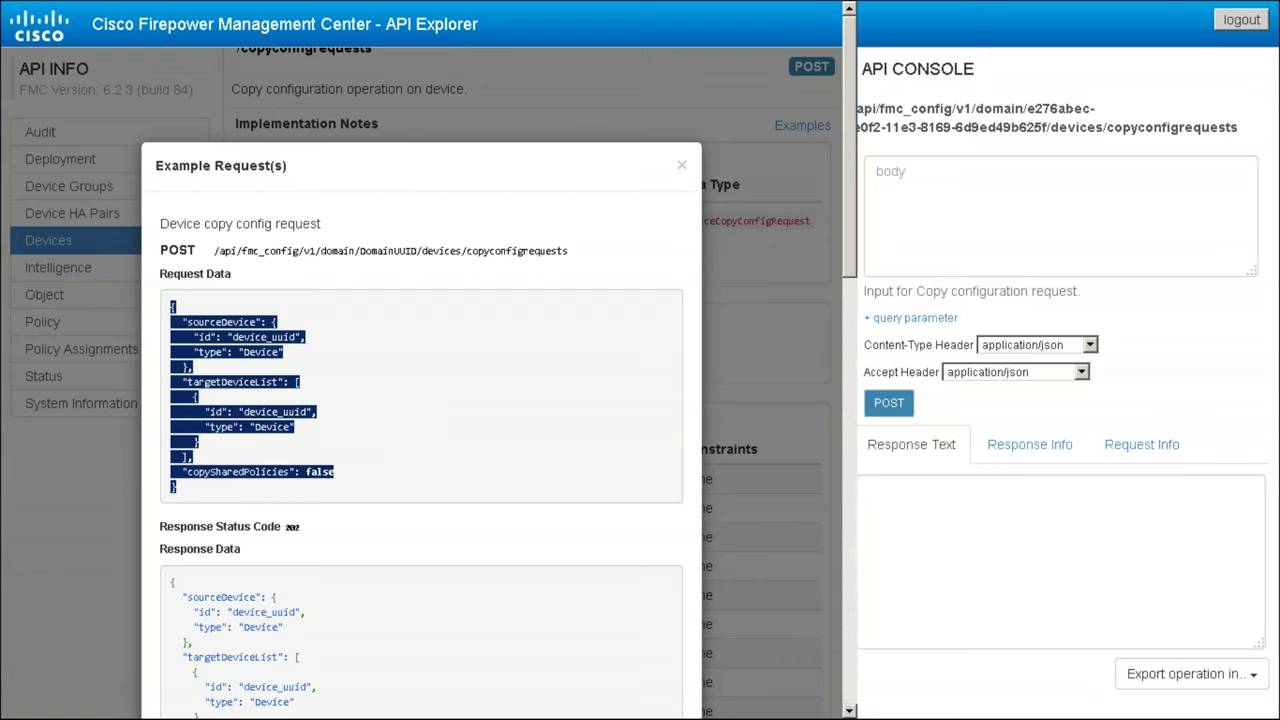
pyautogui.press('super')
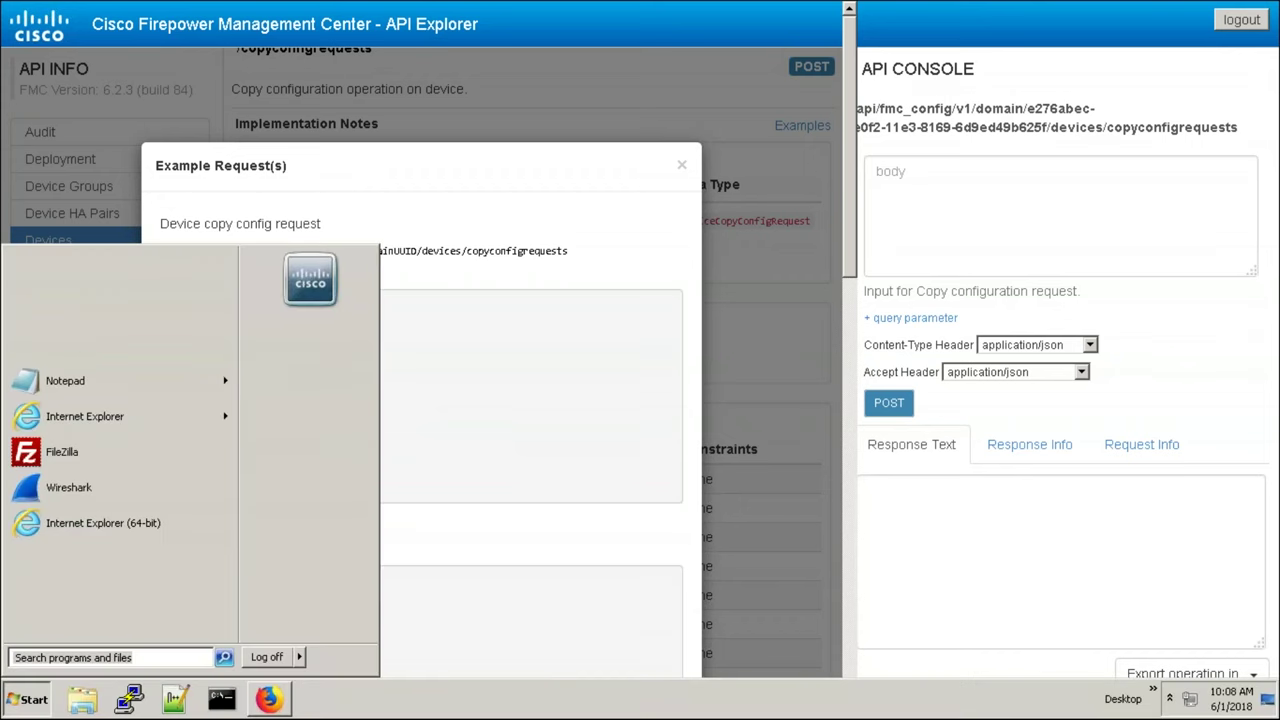
# Step: Paste the example copy-config JSON into a new, taller Notepad window
pyautogui.click(92, 381)
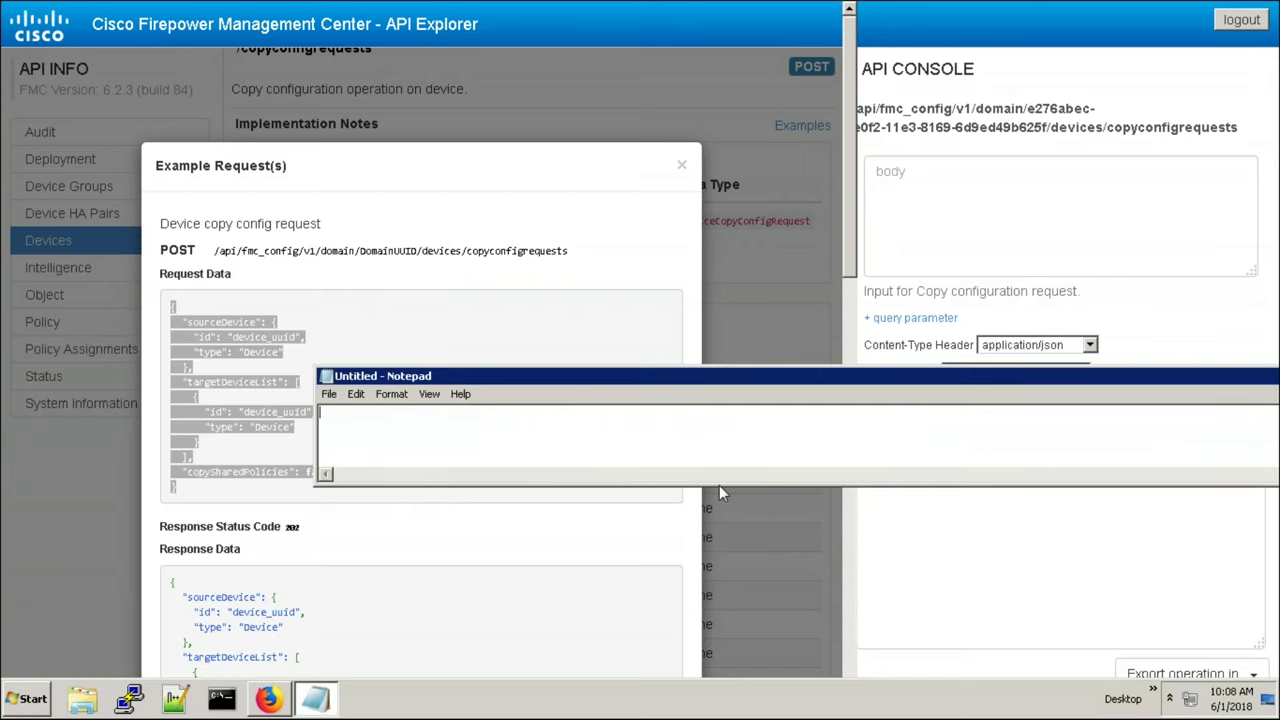
pyautogui.moveTo(716, 487); pyautogui.dragTo(501, 454)
pyautogui.hotkey('ctrl', 'v')
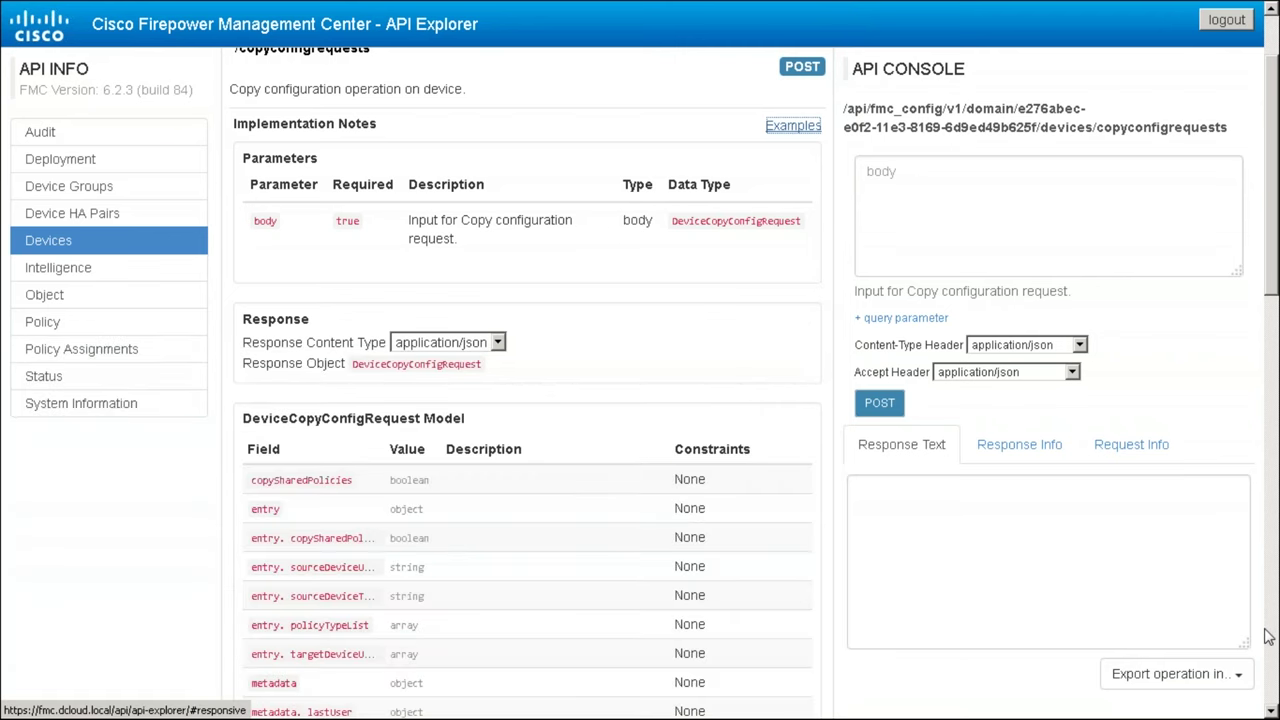
# Step: Send a GET request to the devicerecords endpoint for all devices
pyautogui.scroll(-10, 527, 400)
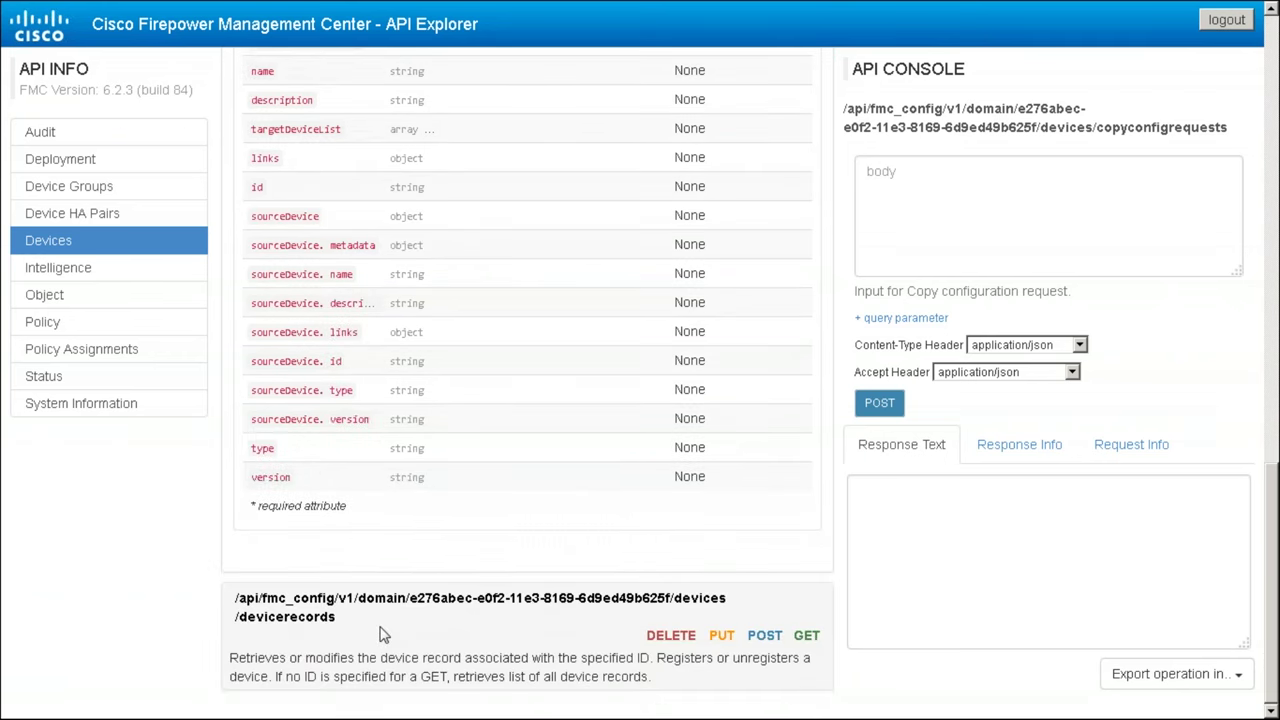
pyautogui.click(806, 638)
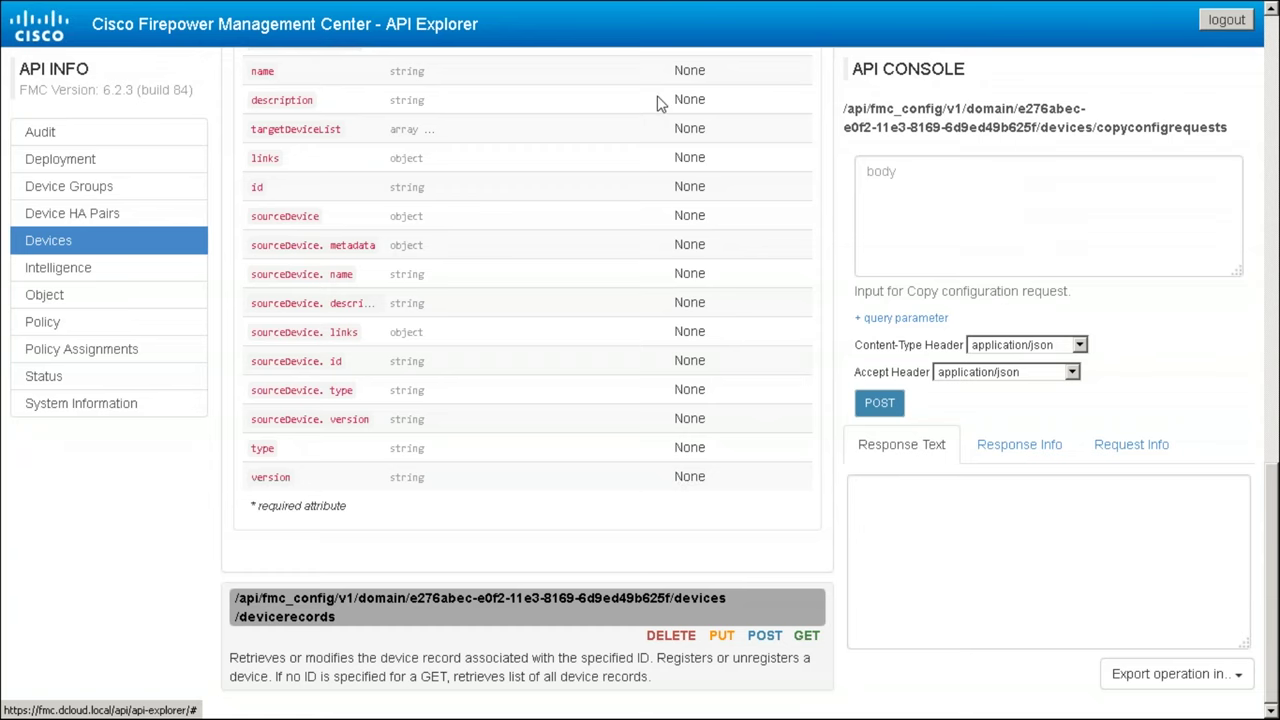
pyautogui.click(806, 638)
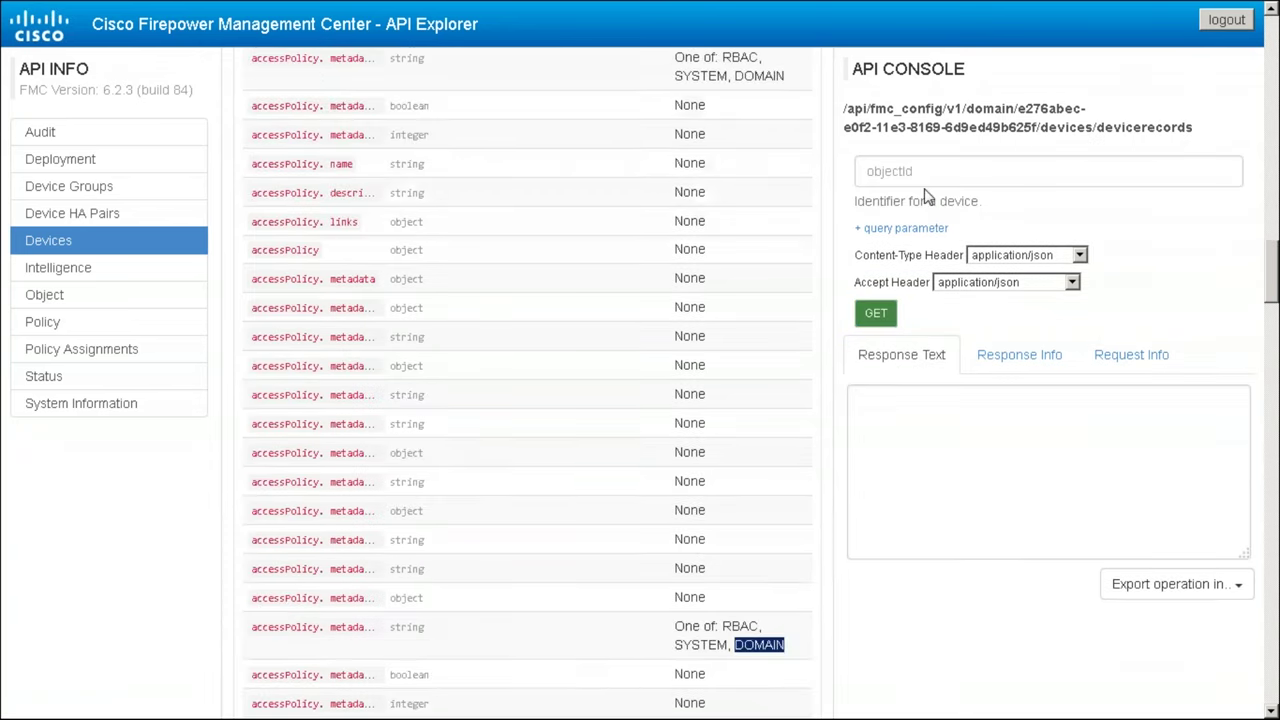
pyautogui.click(880, 314)
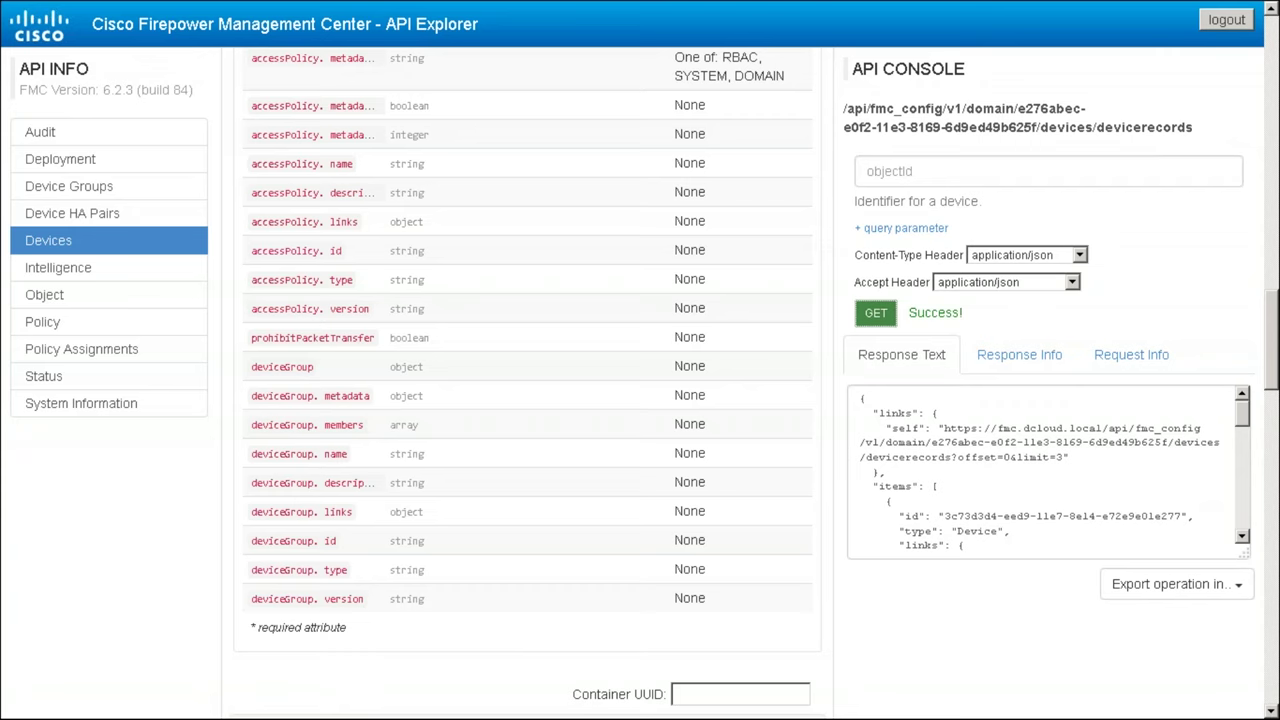
# Step: Scroll the response text to reveal NGFWBR1 and the other devices' ids
pyautogui.click(1243, 538)
pyautogui.click(1243, 538)
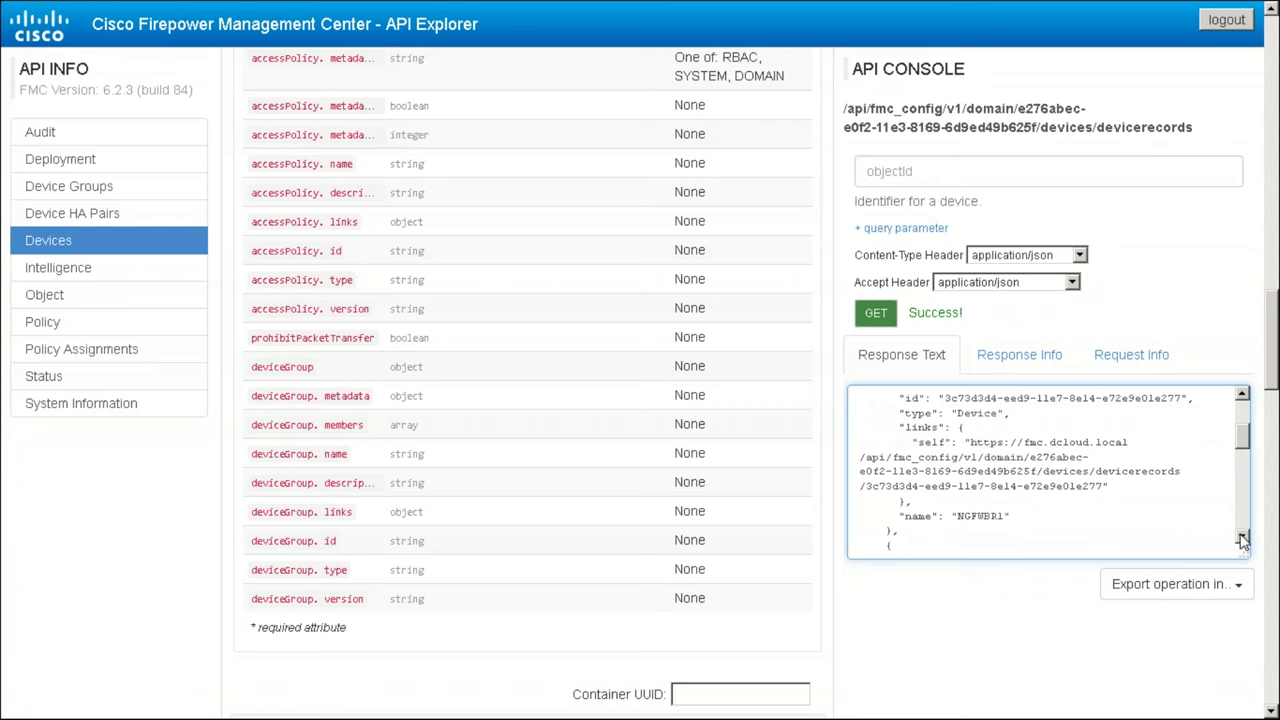
pyautogui.click(1243, 538)
pyautogui.click(1243, 538)
pyautogui.click(1243, 538)
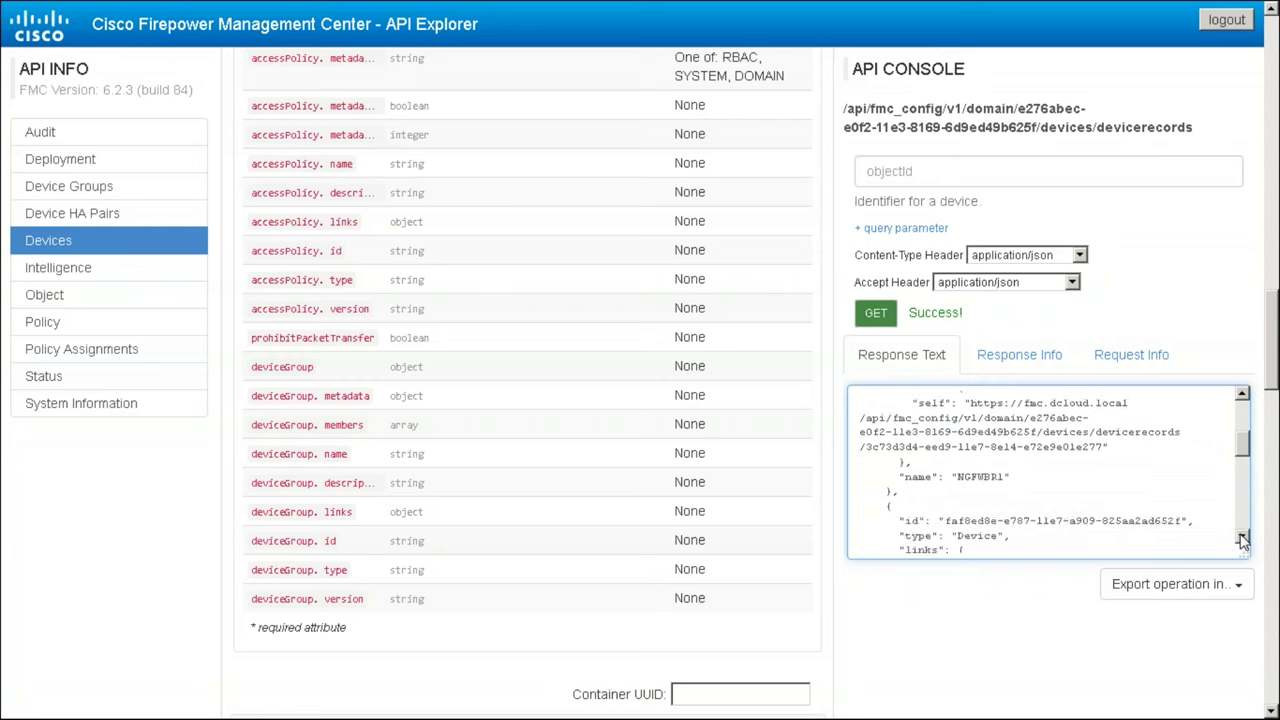
pyautogui.scroll(-2, 936, 453)
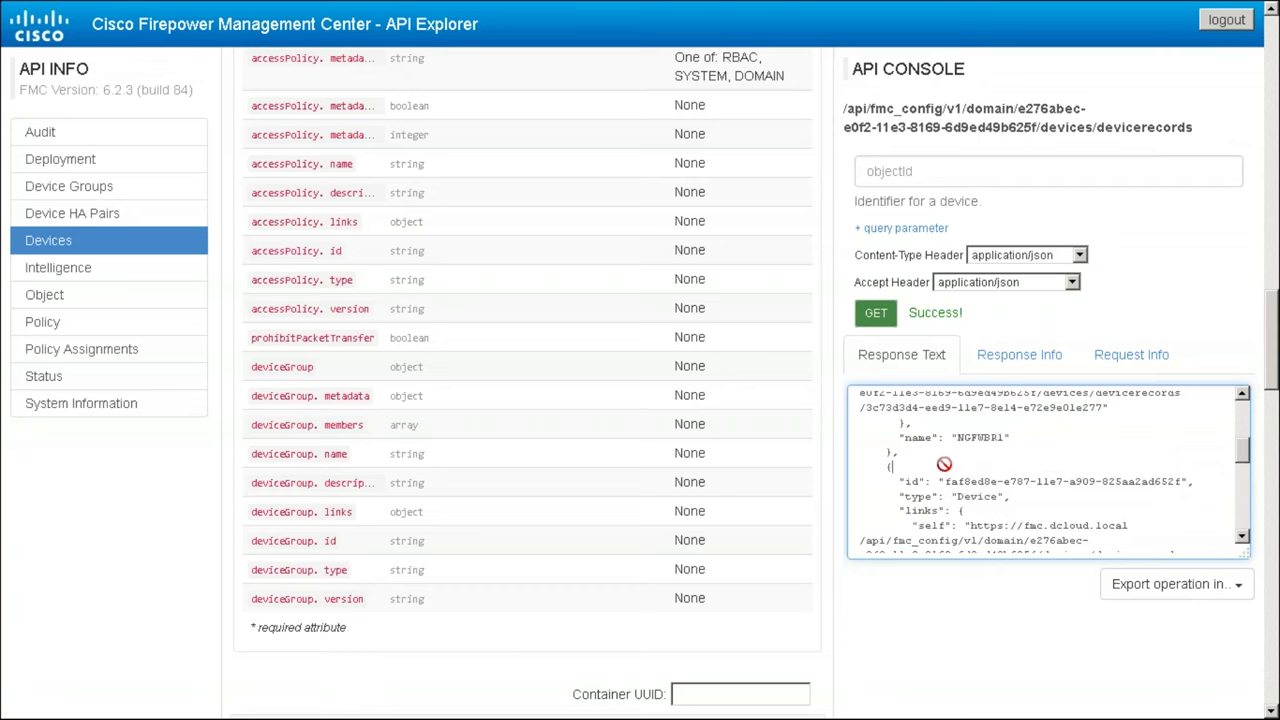
# Step: Select the entire devicerecords response and rearrange the windows
pyautogui.hotkey('ctrl', 'a')
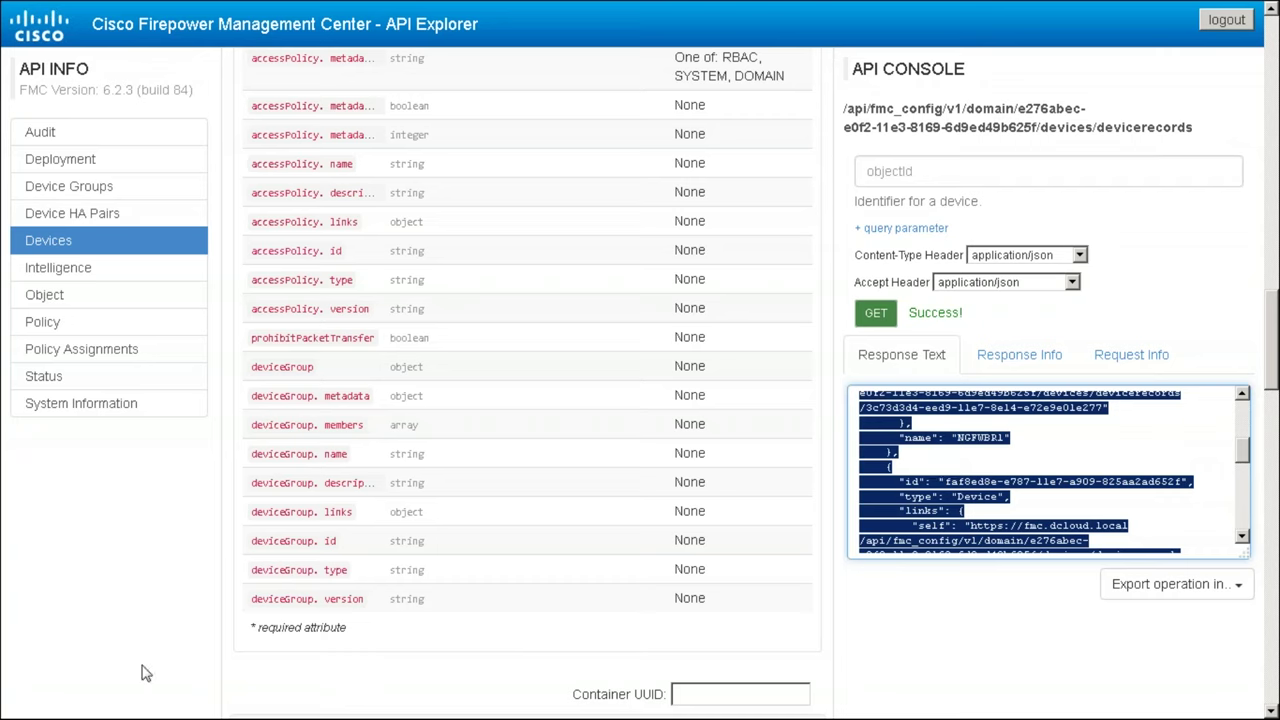
pyautogui.press('super')
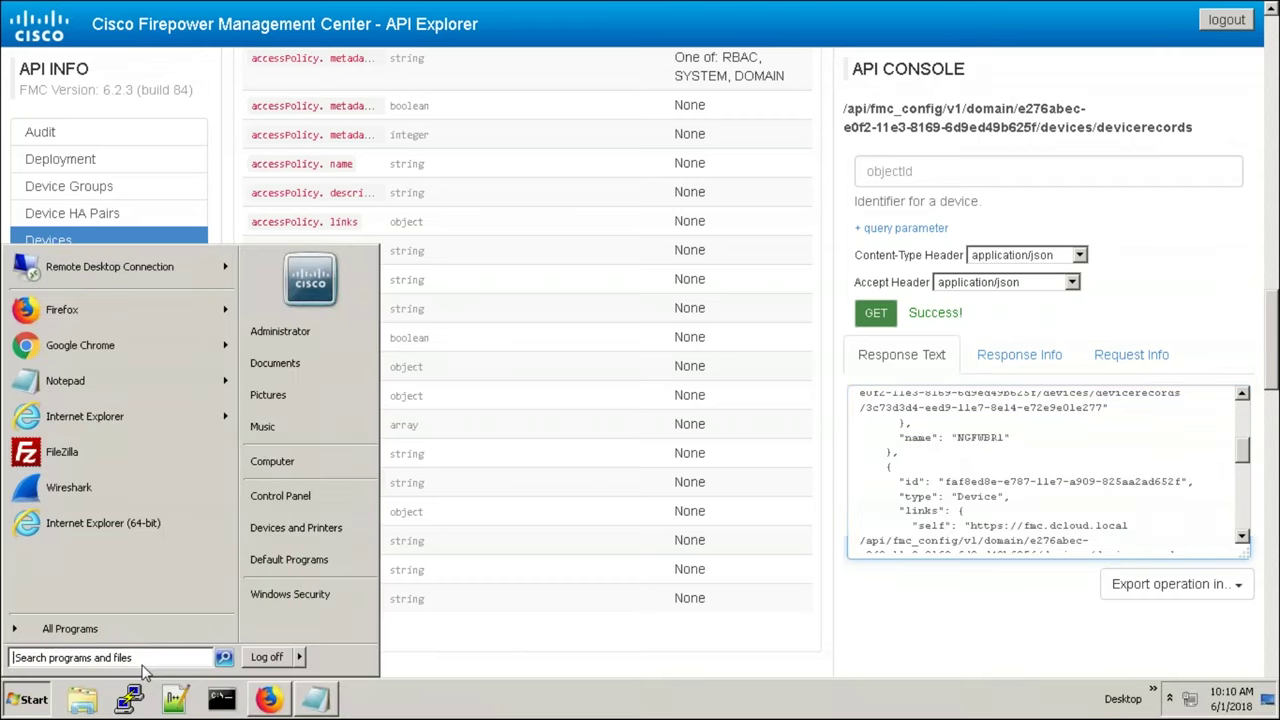
pyautogui.press('Up')
pyautogui.press('Up')
pyautogui.press('Up')
pyautogui.press('Up')
pyautogui.press('Up')
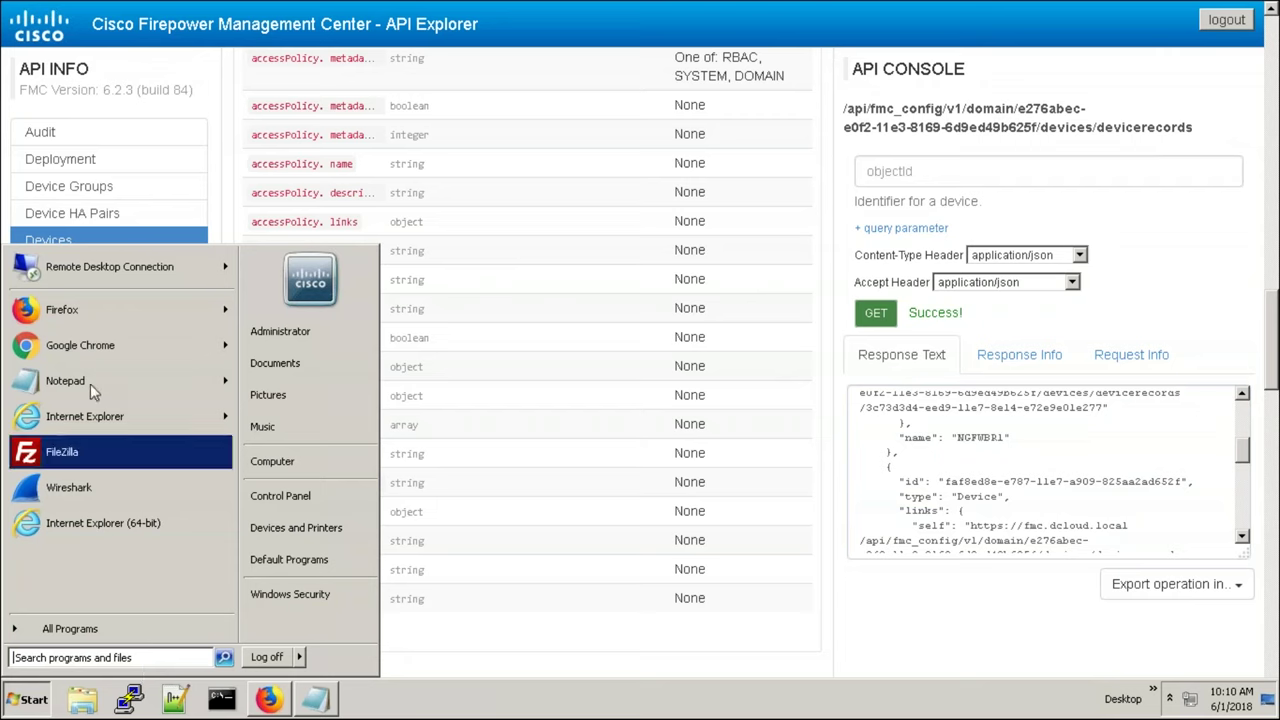
pyautogui.press('Right')
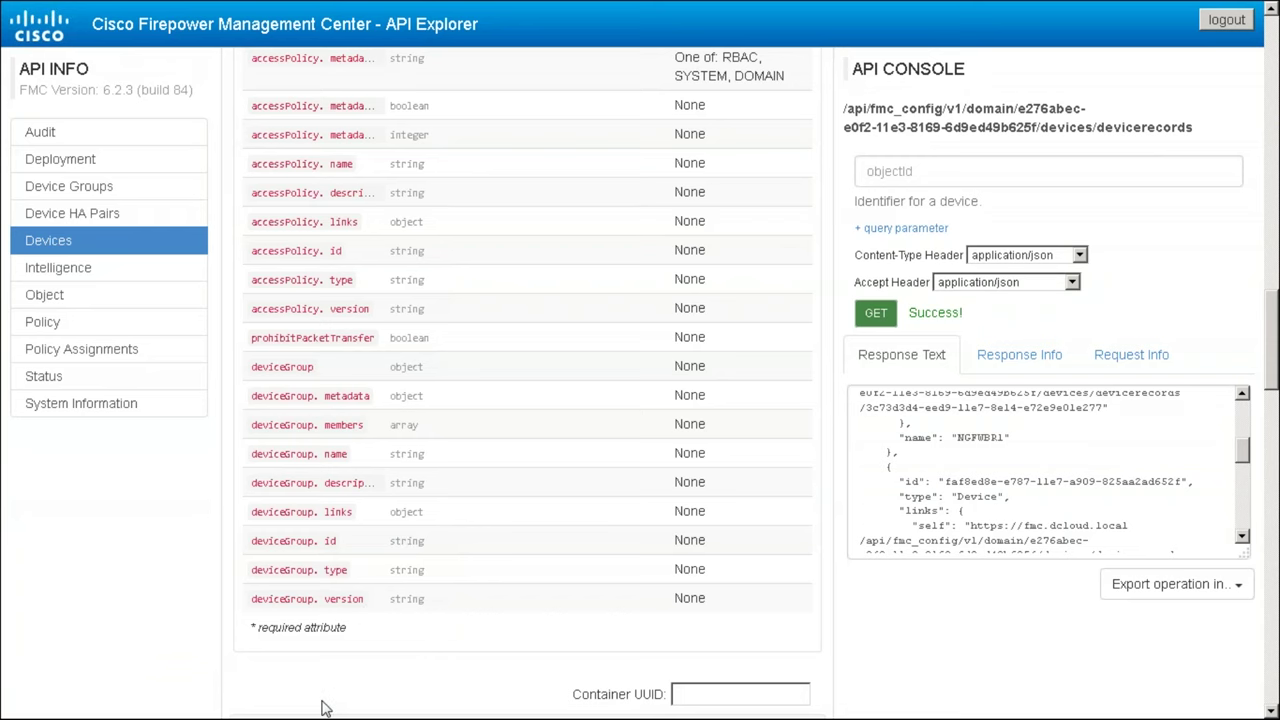
pyautogui.moveTo(285, 192); pyautogui.dragTo(413, 366)
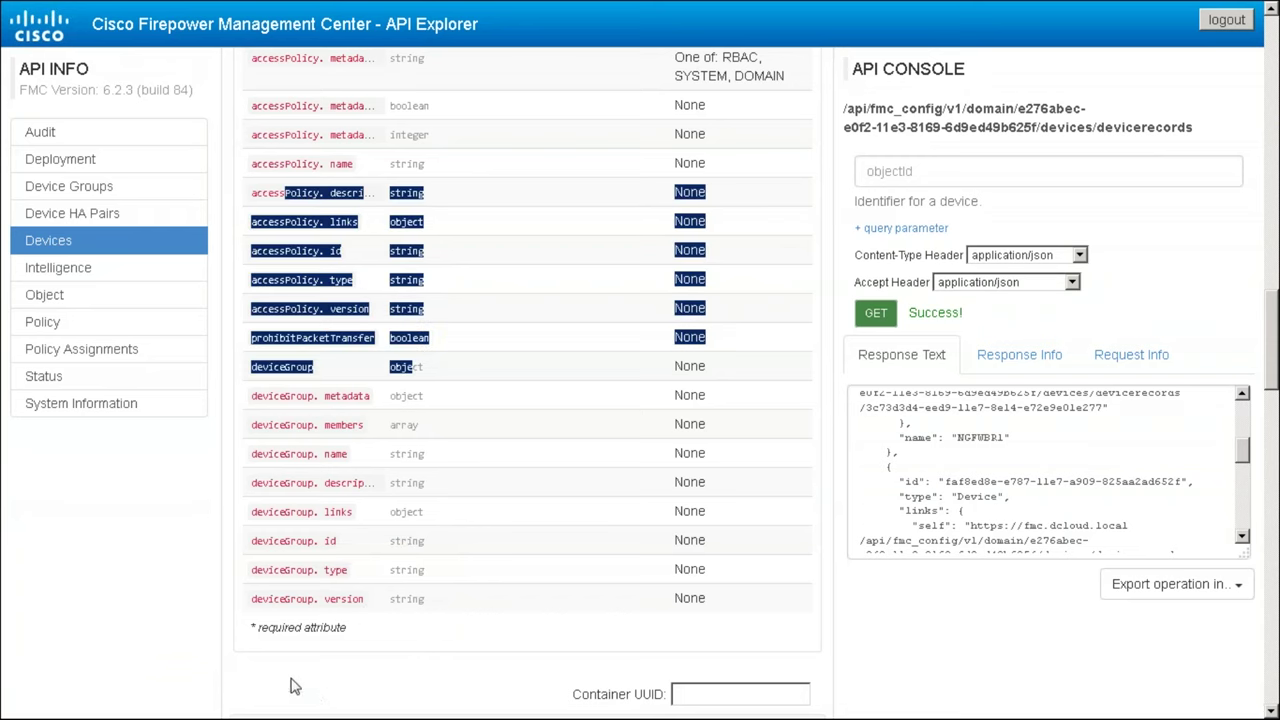
pyautogui.press('super')
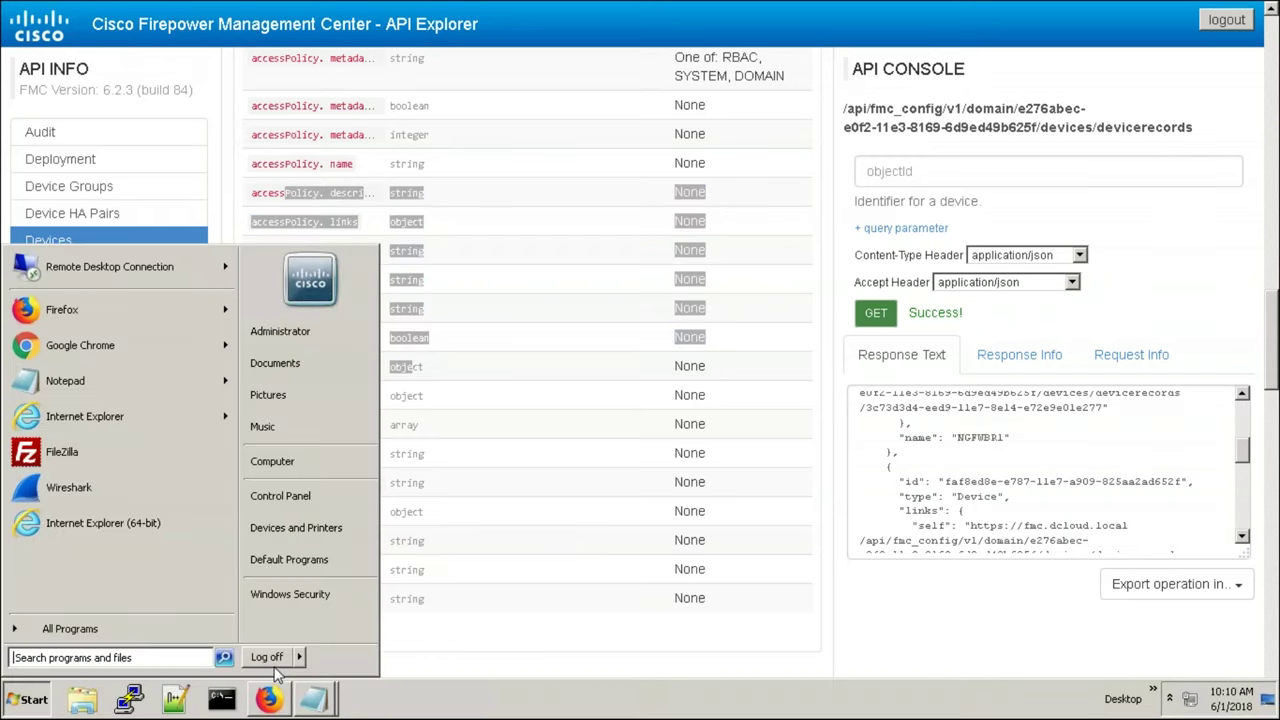
# Step: Paste the devicerecords response into the empty Notepad window and maximize it
pyautogui.click(316, 704)
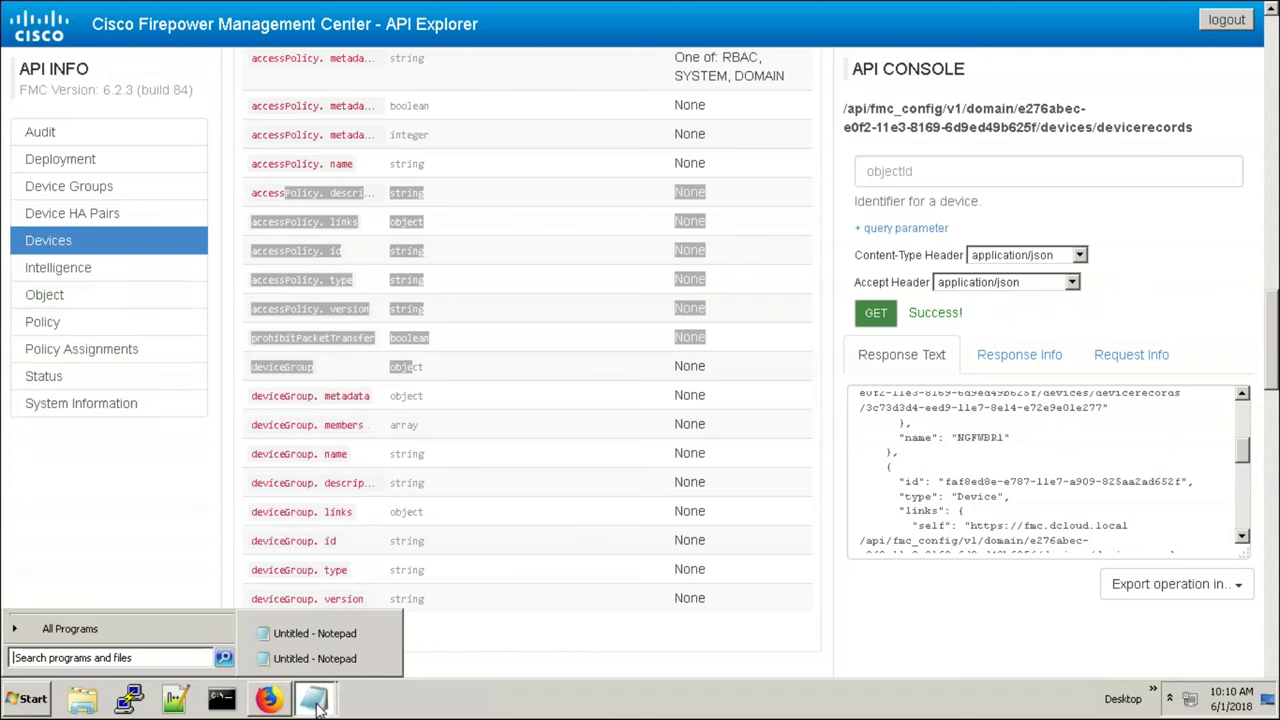
pyautogui.click(329, 637)
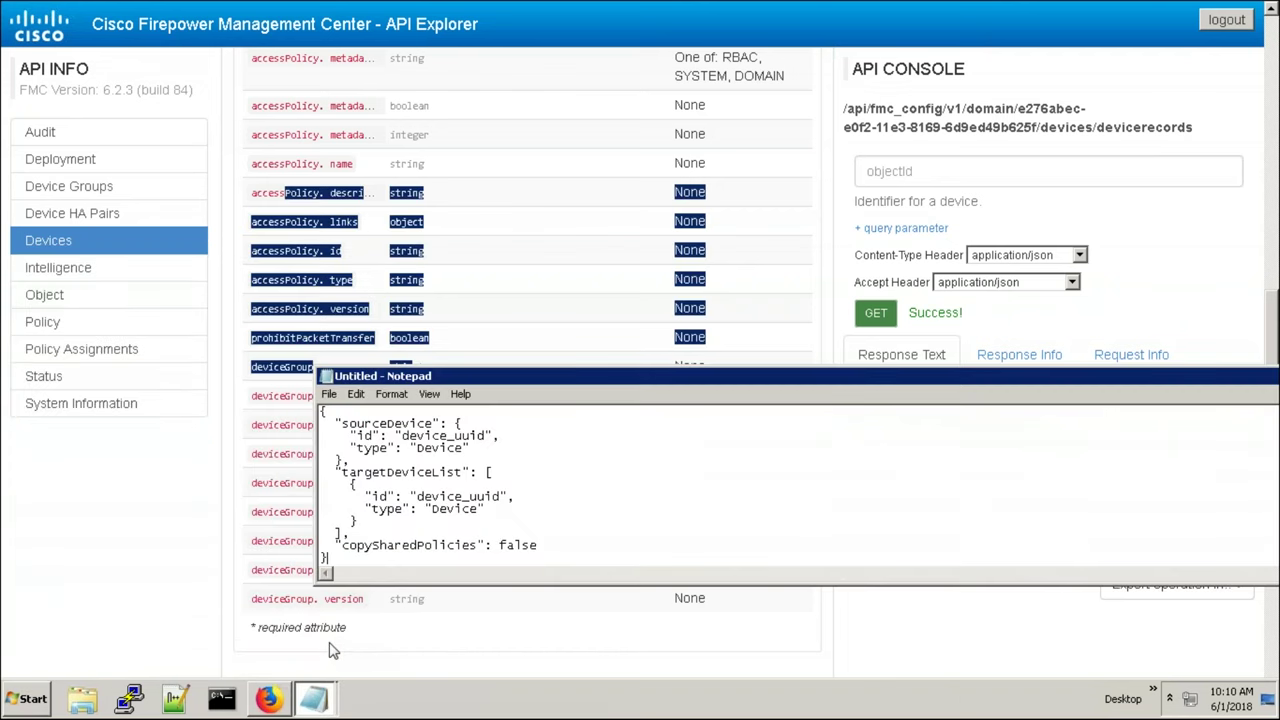
pyautogui.click(320, 703)
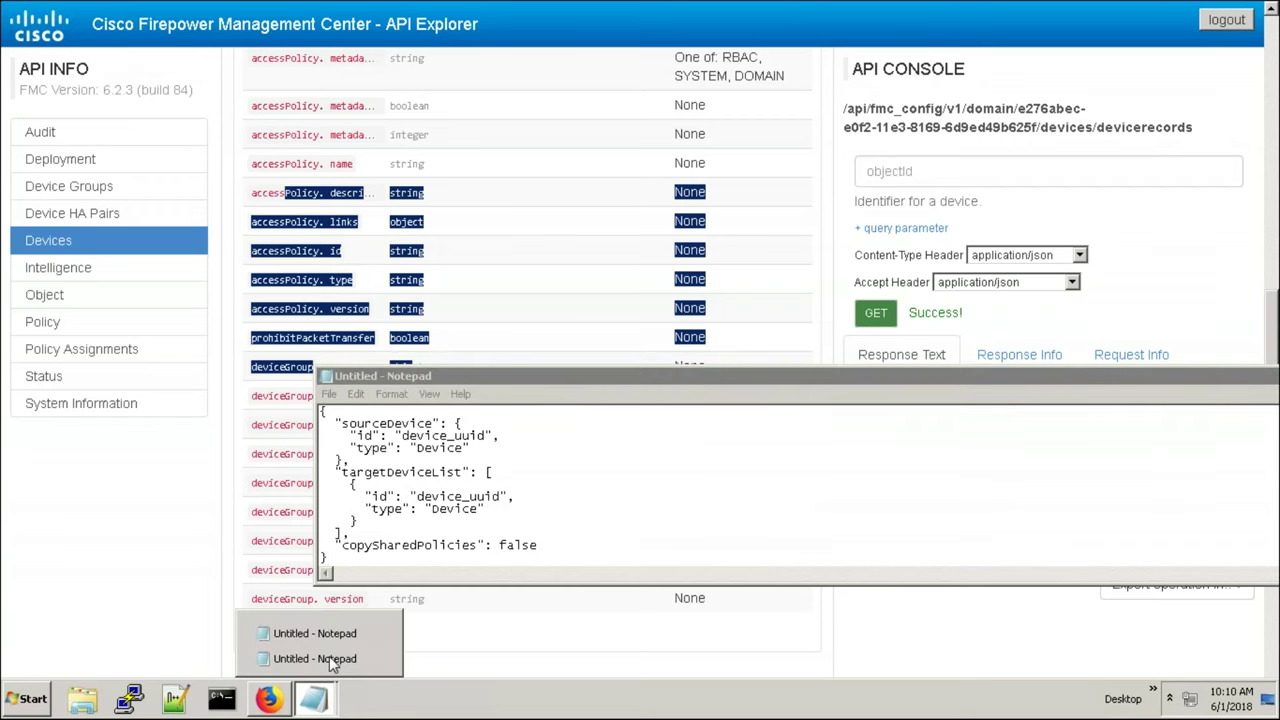
pyautogui.click(329, 656)
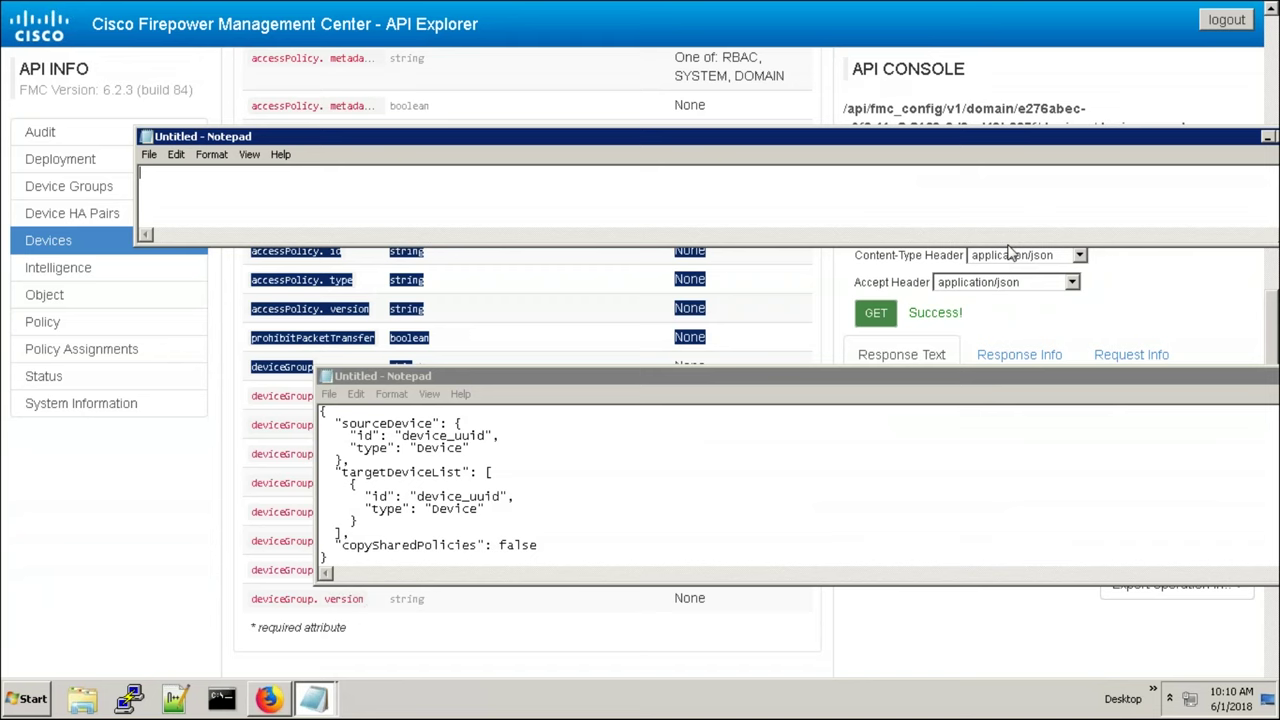
pyautogui.moveTo(1010, 252); pyautogui.dragTo(200, 220)
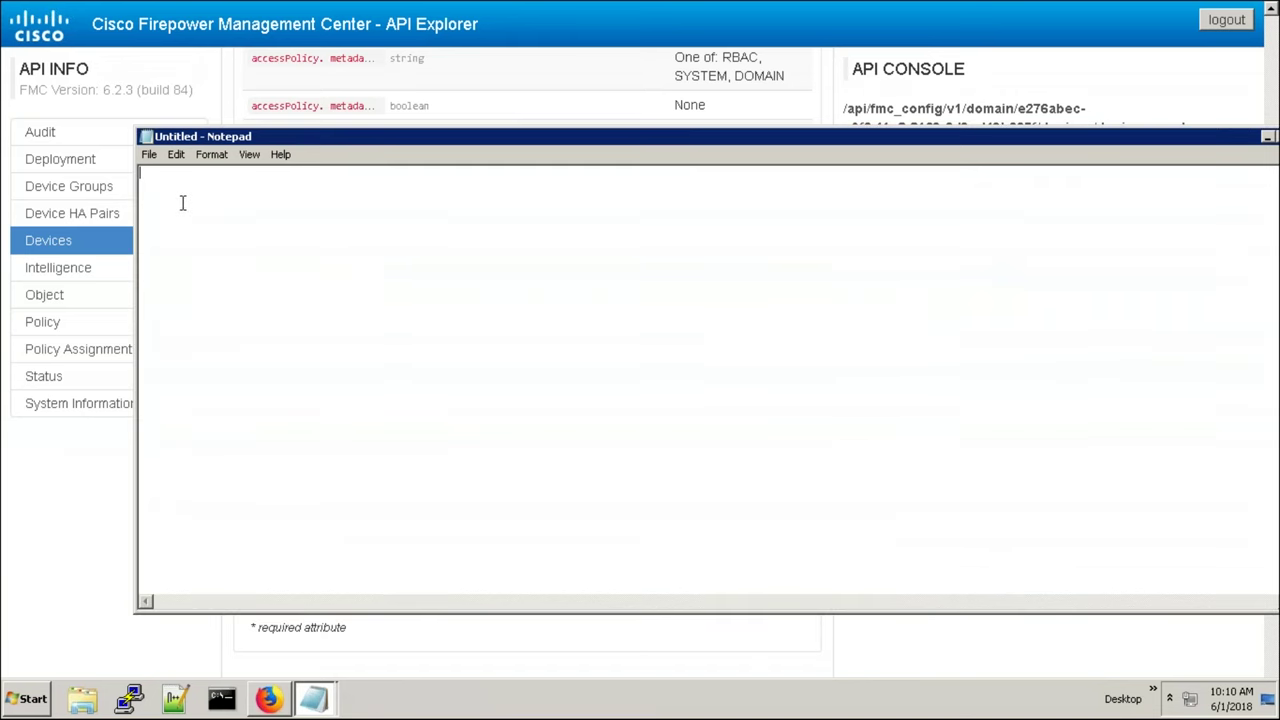
pyautogui.hotkey('ctrl', 'v')
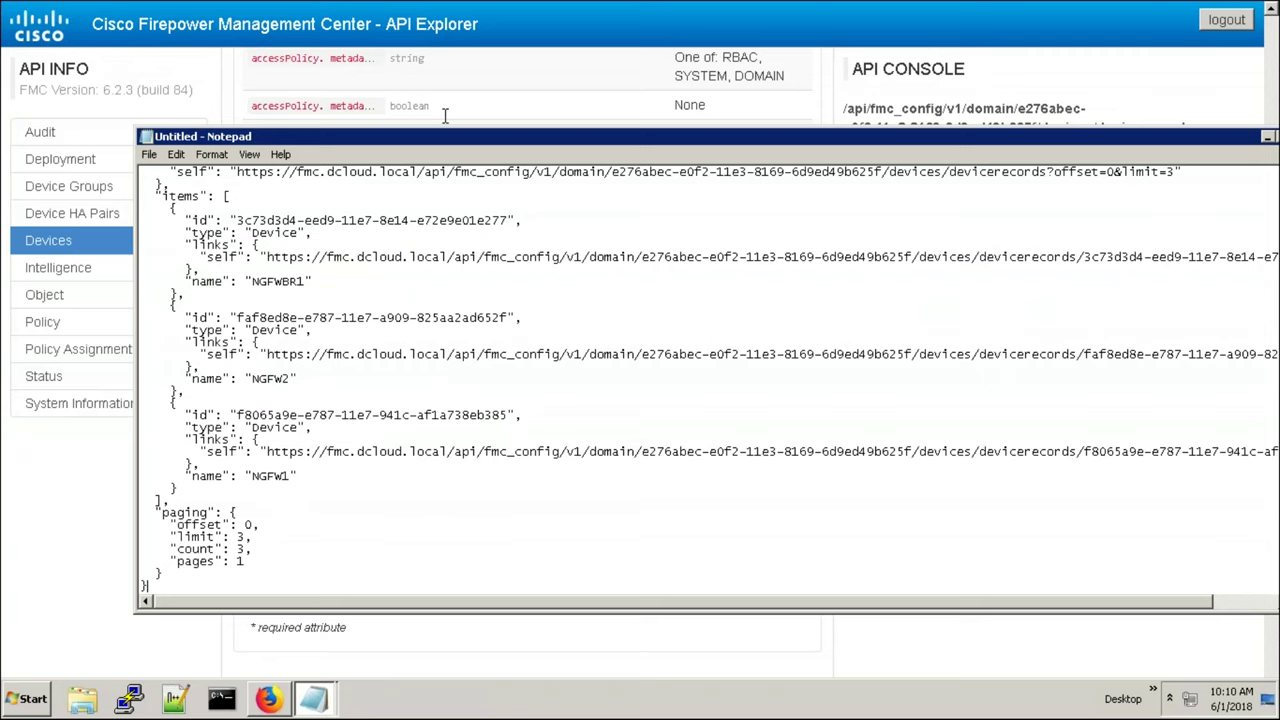
pyautogui.doubleClick(630, 140)
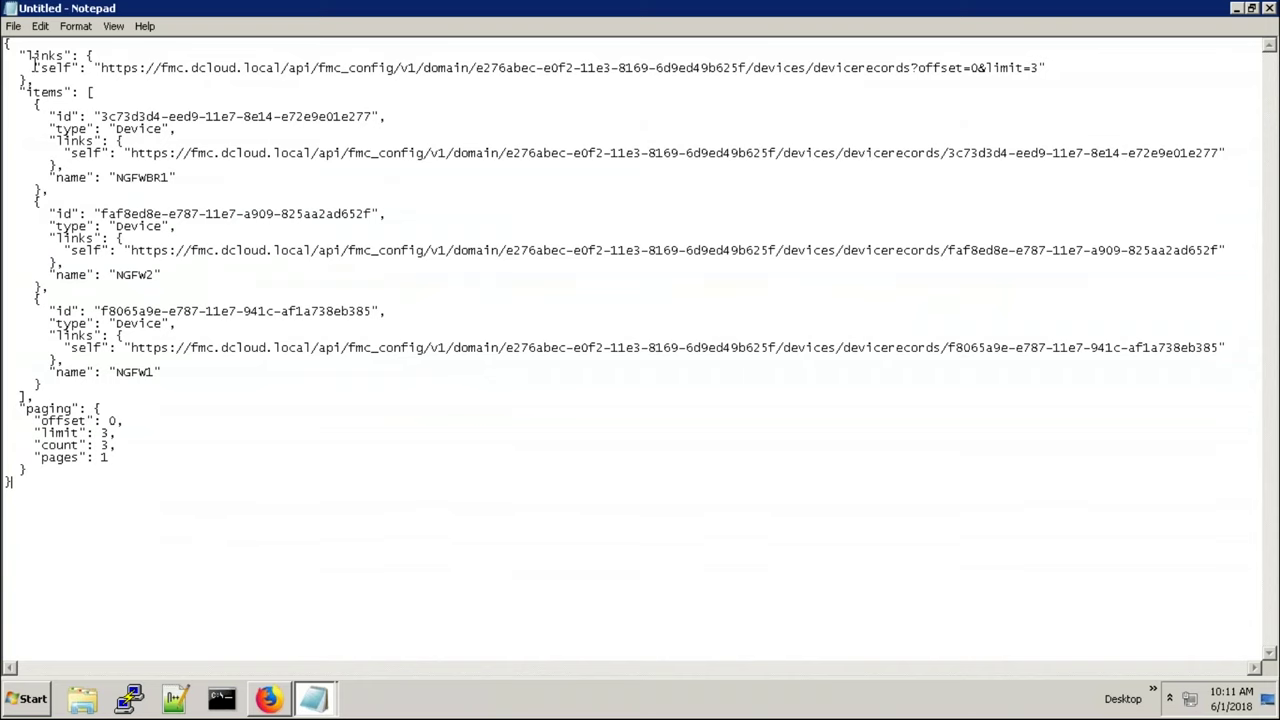
# Step: Point out the ids and names of devices NGFWBR1, NGFW2 and NGFW1 in the response
pyautogui.moveTo(20, 55); pyautogui.dragTo(34, 86)
pyautogui.click(85, 105)
pyautogui.moveTo(108, 117); pyautogui.dragTo(86, 153)
pyautogui.moveTo(109, 178); pyautogui.dragTo(163, 178)
pyautogui.click(173, 179)
pyautogui.moveTo(101, 213); pyautogui.dragTo(366, 213)
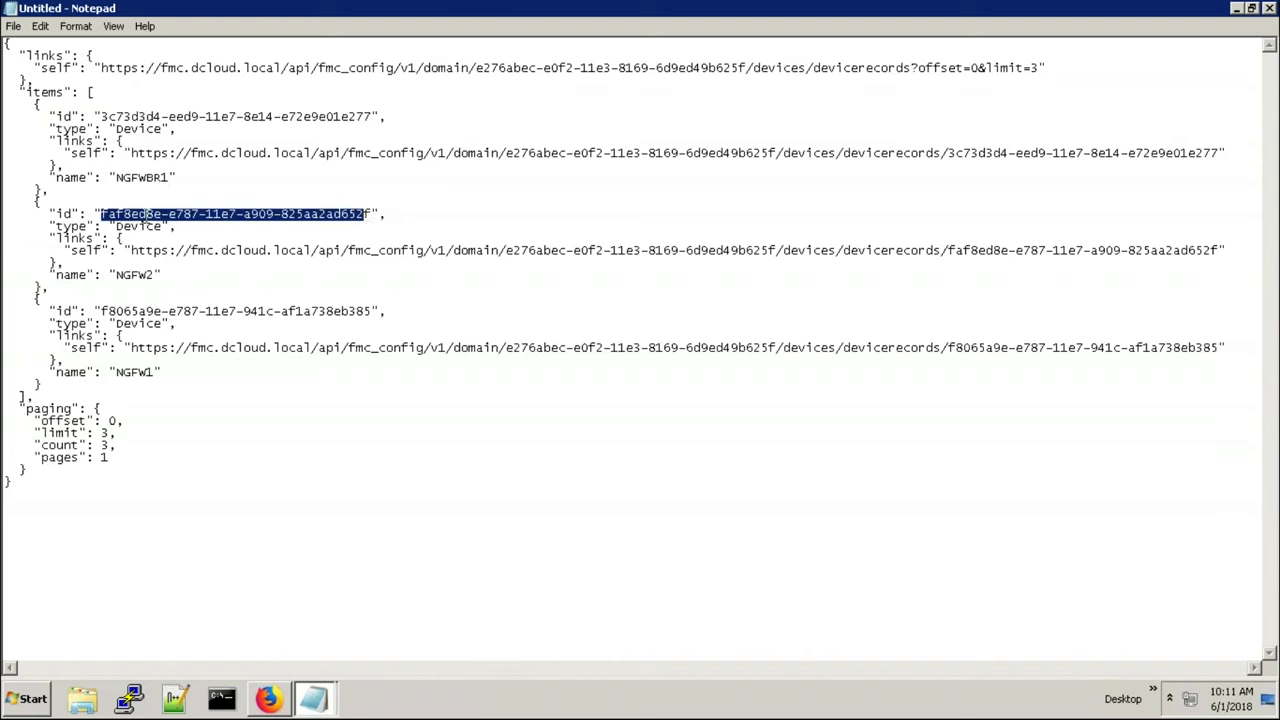
pyautogui.moveTo(140, 274); pyautogui.dragTo(131, 274)
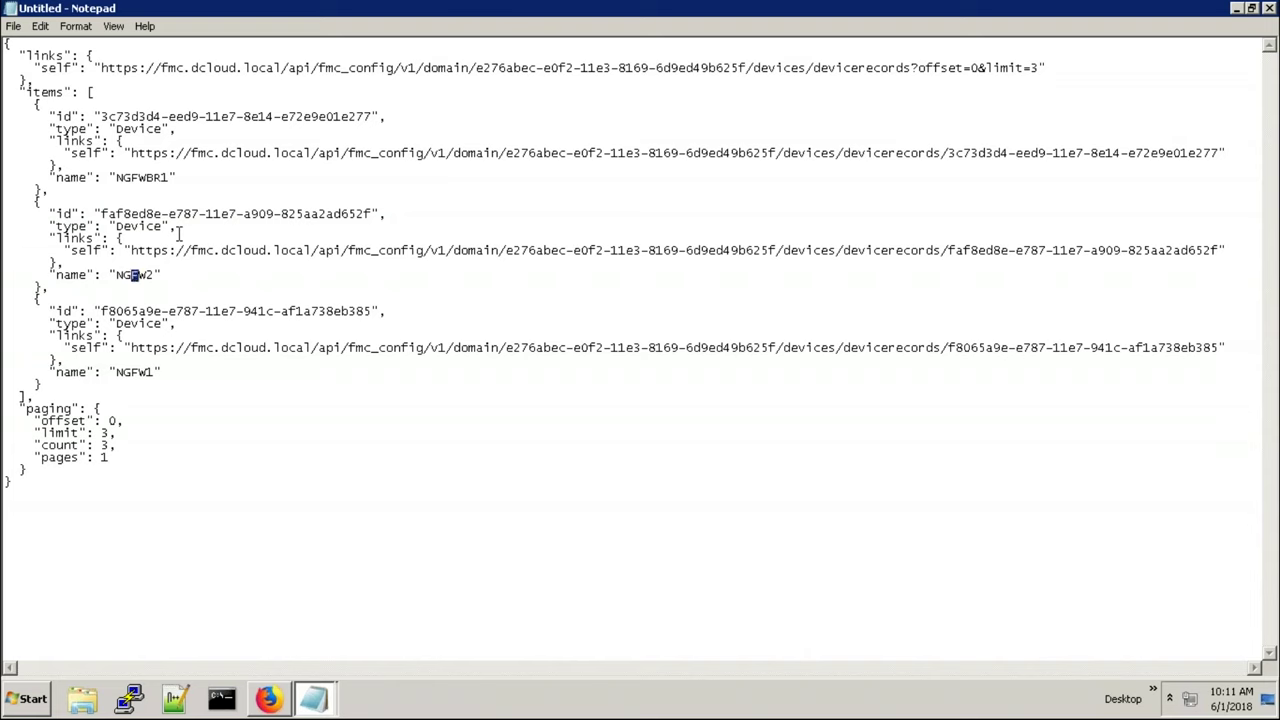
pyautogui.moveTo(117, 177); pyautogui.dragTo(131, 177)
pyautogui.moveTo(116, 372); pyautogui.dragTo(155, 372)
pyautogui.moveTo(117, 274); pyautogui.dragTo(160, 287)
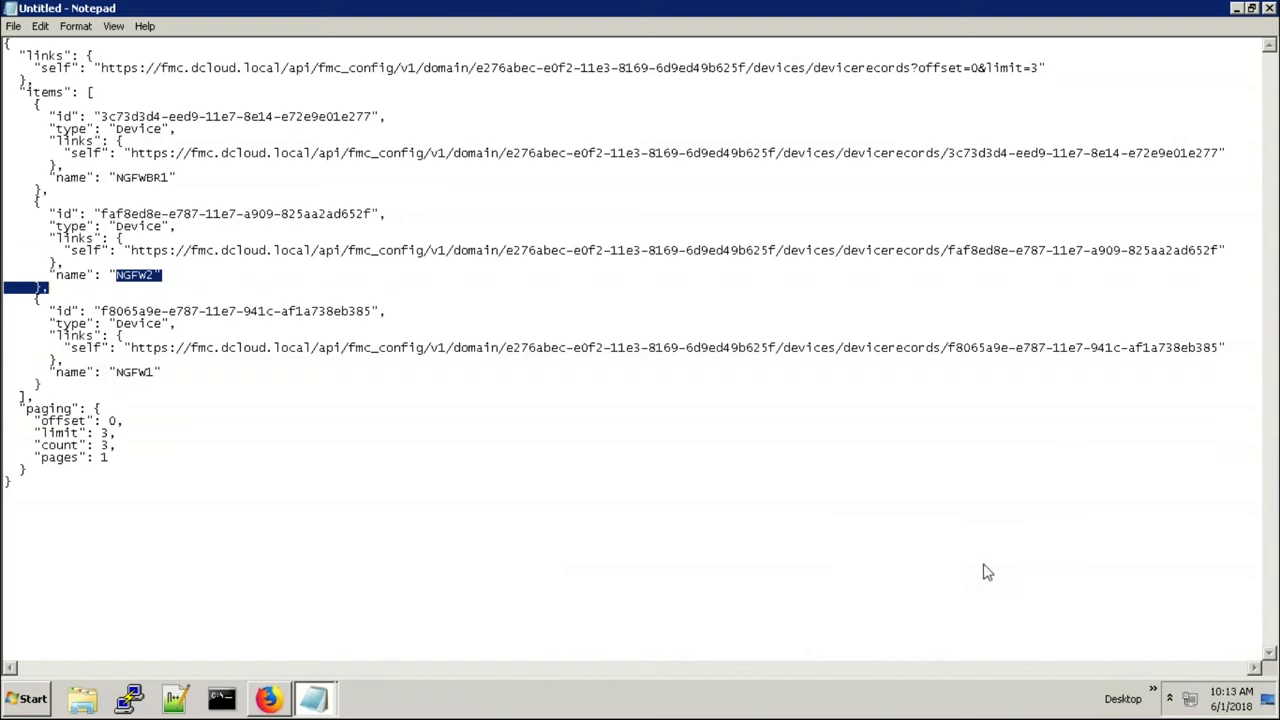
# Step: Begin selecting NGFW1's id value in the device list
pyautogui.click(101, 311)
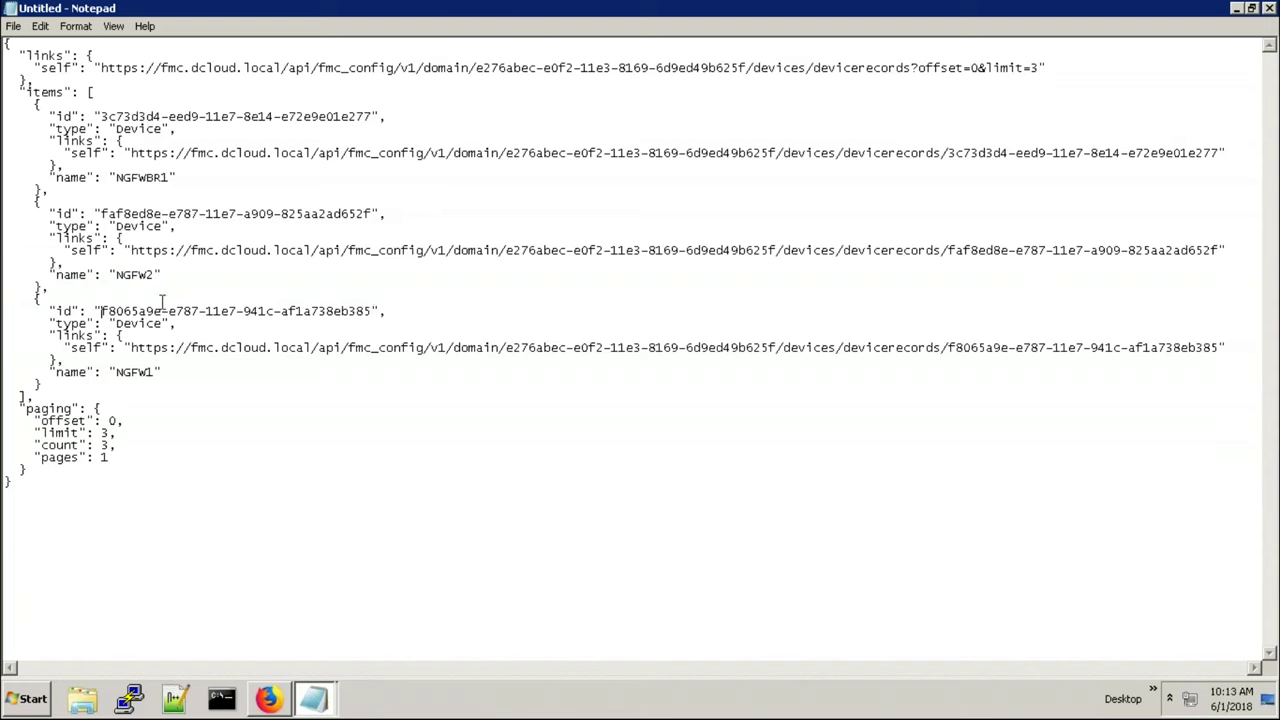
pyautogui.hotkey('shift', 'Right')
pyautogui.hotkey('shift', 'Right')
pyautogui.hotkey('shift', 'Right')
pyautogui.hotkey('shift', 'Right')
pyautogui.hotkey('shift', 'Right')
pyautogui.hotkey('shift', 'Right')
pyautogui.hotkey('shift', 'Right')
pyautogui.hotkey('shift', 'Right')
pyautogui.hotkey('shift', 'Right')
pyautogui.hotkey('shift', 'Right')
pyautogui.hotkey('shift', 'Right')
pyautogui.hotkey('shift', 'Up')
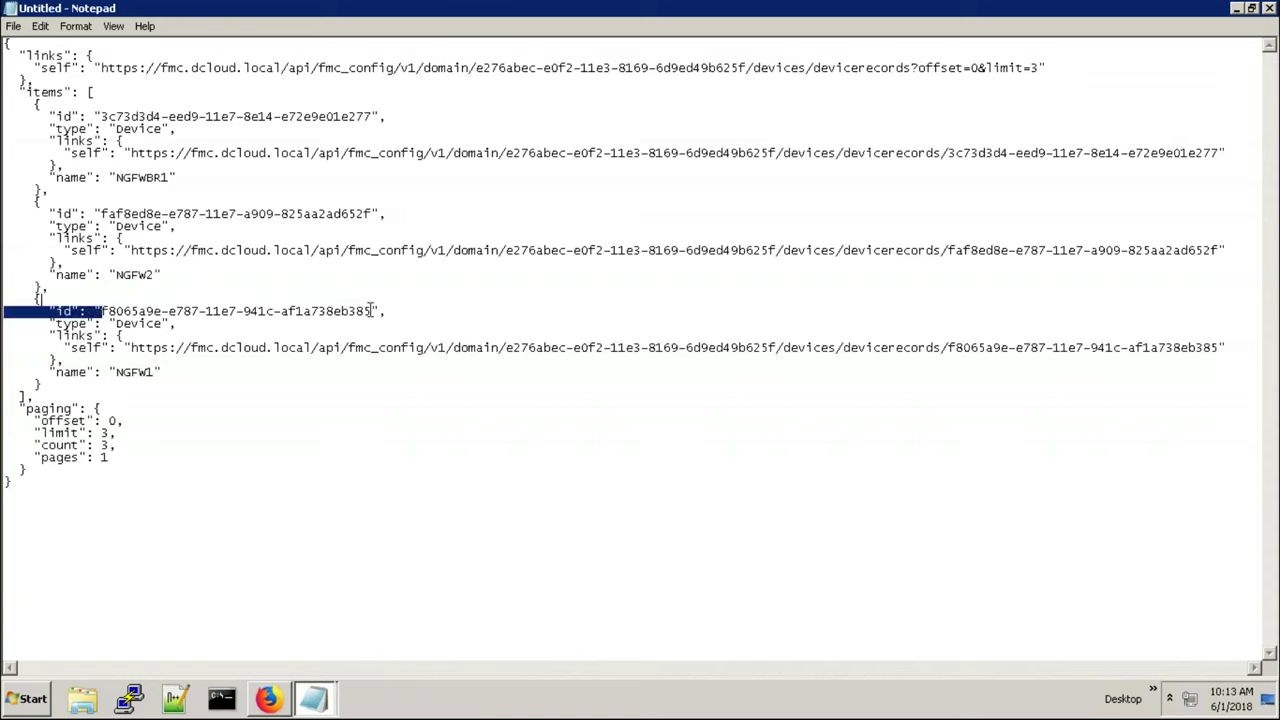
# Step: Copy NGFW1's id and paste it as the request's sourceDevice id
pyautogui.keyDown('shift'); pyautogui.click(370, 311); pyautogui.keyUp('shift')
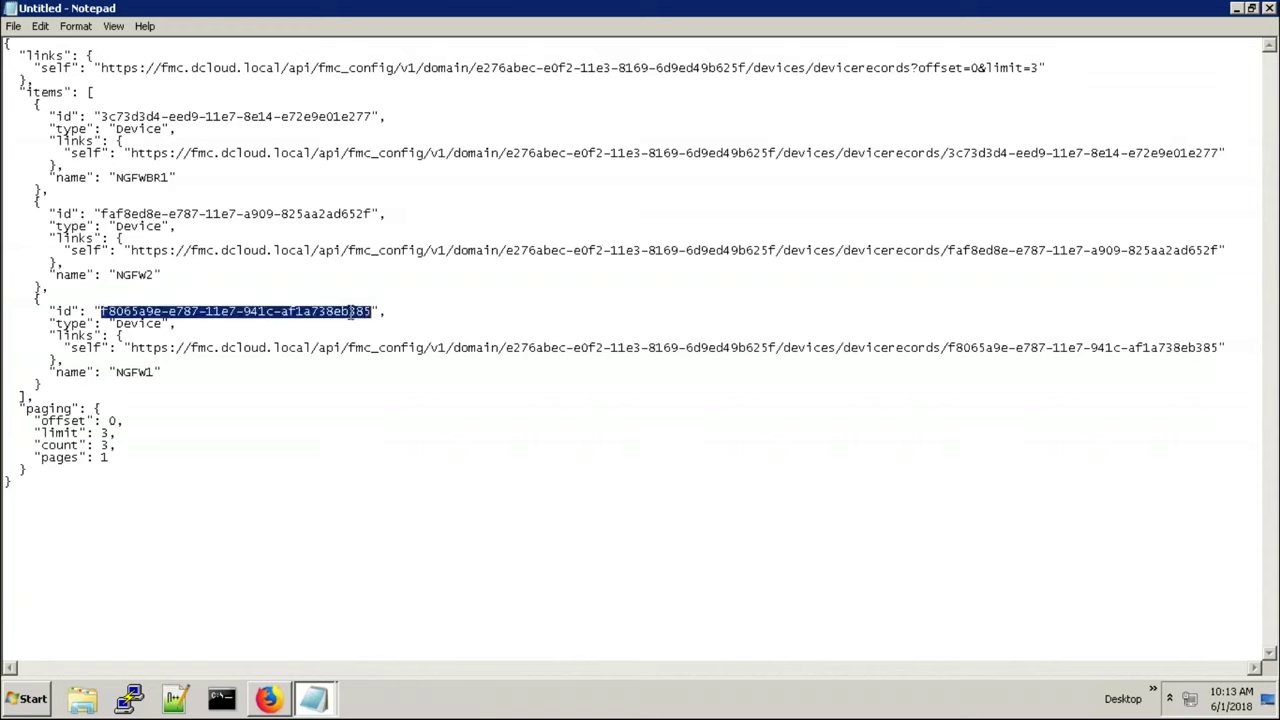
pyautogui.rightClick(351, 311)
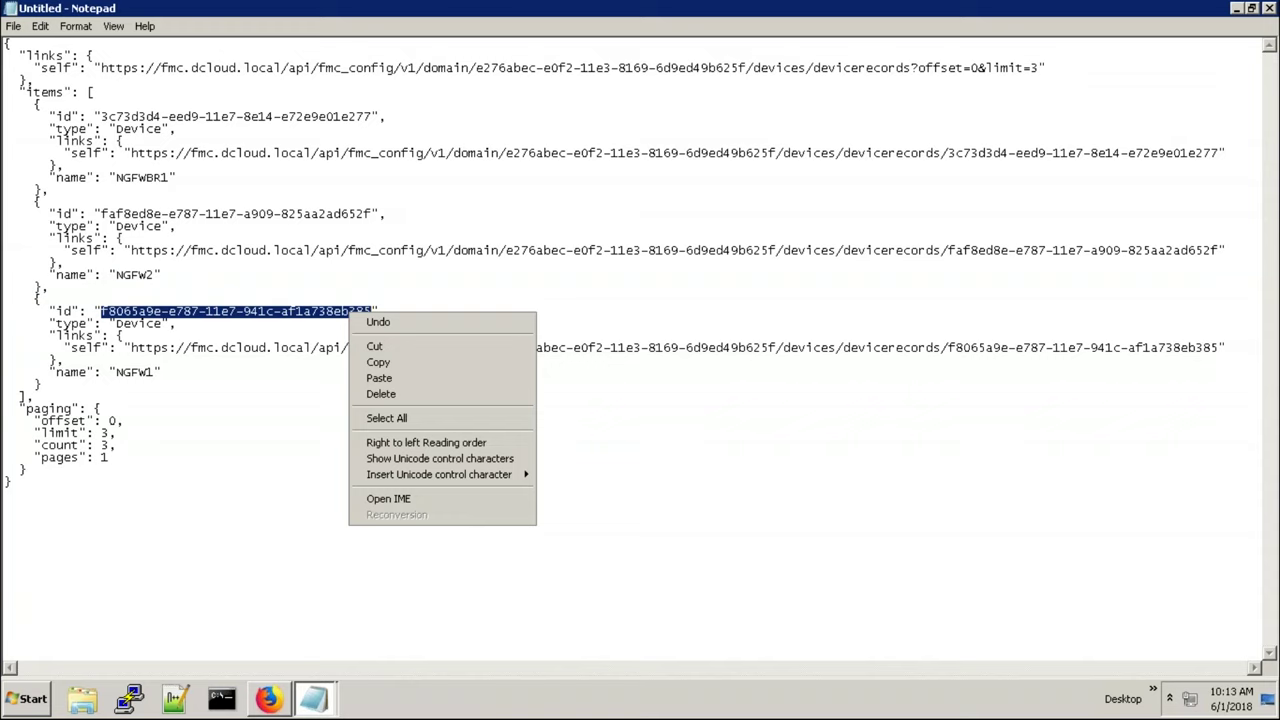
pyautogui.click(377, 364)
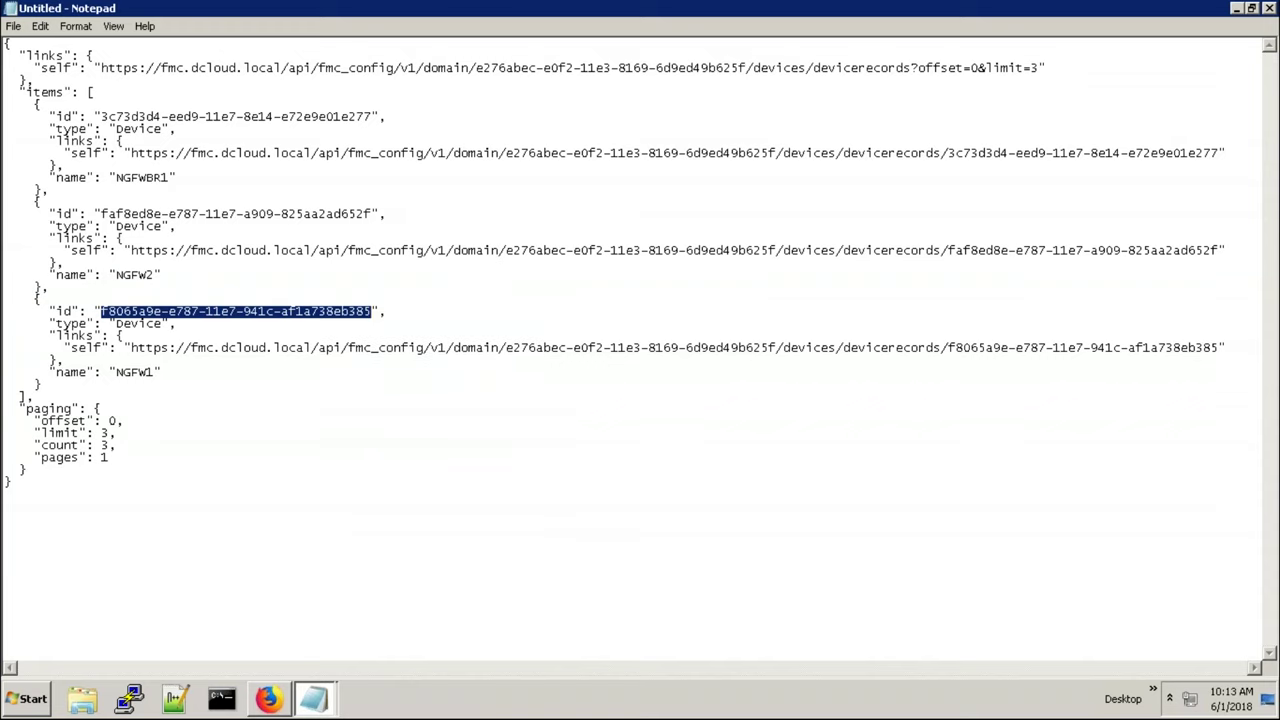
pyautogui.click(308, 695)
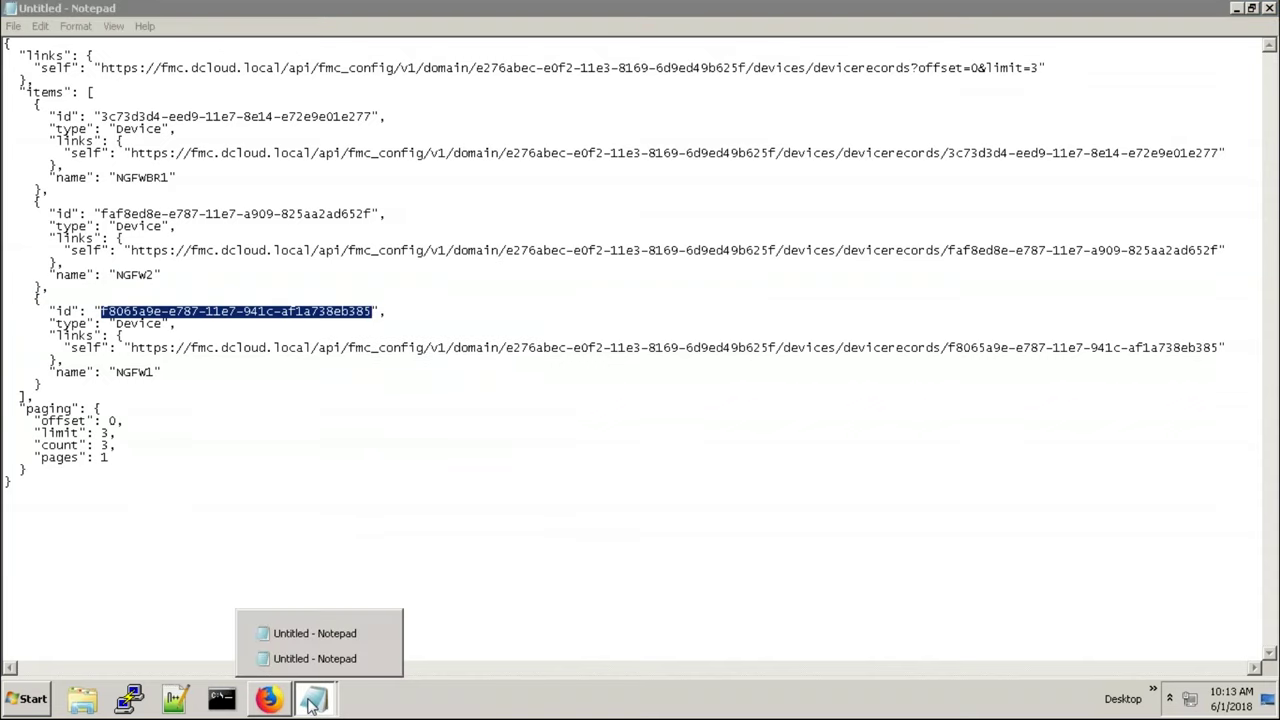
pyautogui.click(308, 635)
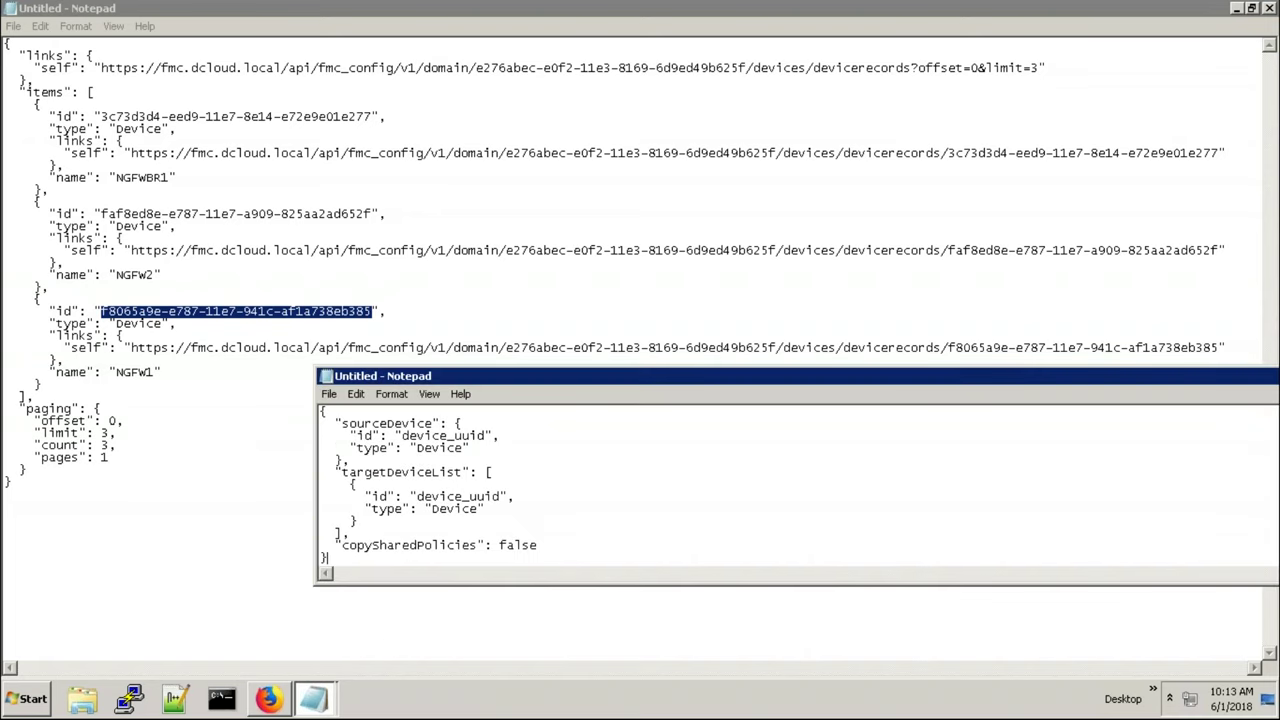
pyautogui.click(485, 437)
pyautogui.press('BackSpace')
pyautogui.press('BackSpace')
pyautogui.press('BackSpace')
pyautogui.press('BackSpace')
pyautogui.press('BackSpace')
pyautogui.press('BackSpace')
pyautogui.press('BackSpace')
pyautogui.press('BackSpace')
pyautogui.press('BackSpace')
pyautogui.press('BackSpace')
pyautogui.press('BackSpace')
pyautogui.hotkey('ctrl', 'v')
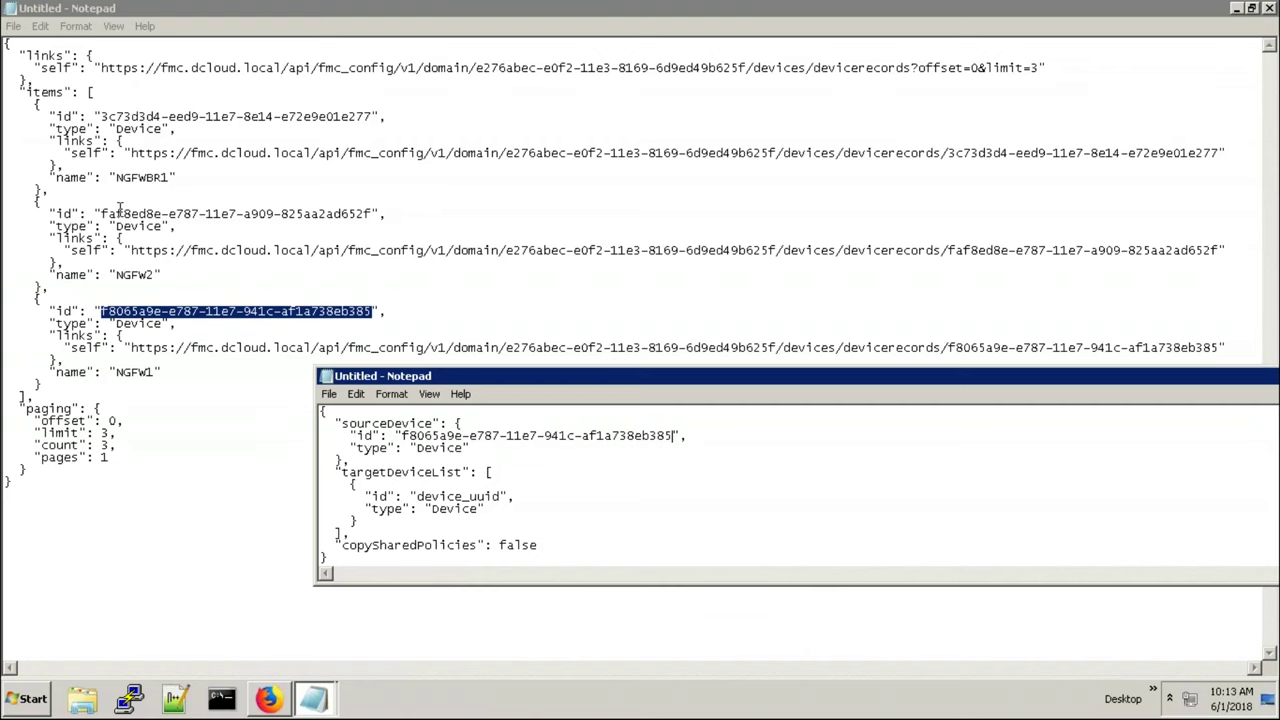
# Step: Replace the device_uuid target placeholder with NGFW2's id faf8ed8e-e787-11e7-a909-825aa2ad652f
pyautogui.moveTo(101, 213); pyautogui.dragTo(371, 213)
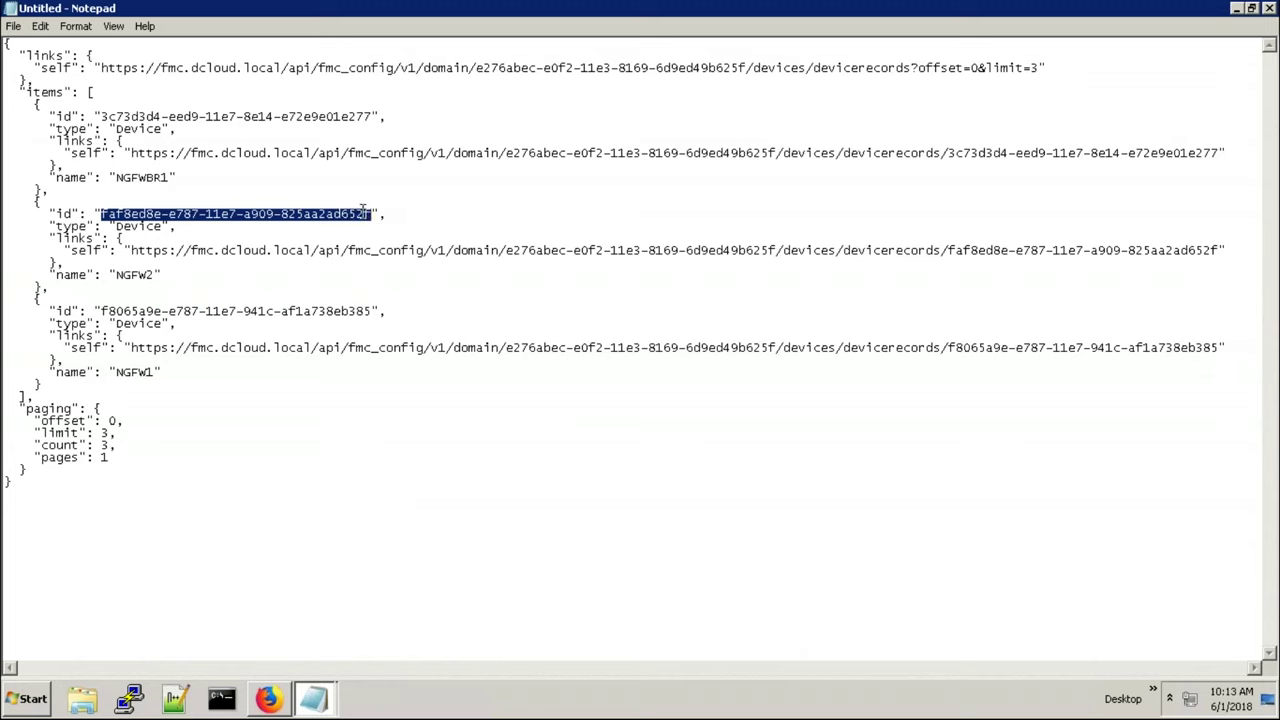
pyautogui.rightClick(363, 209)
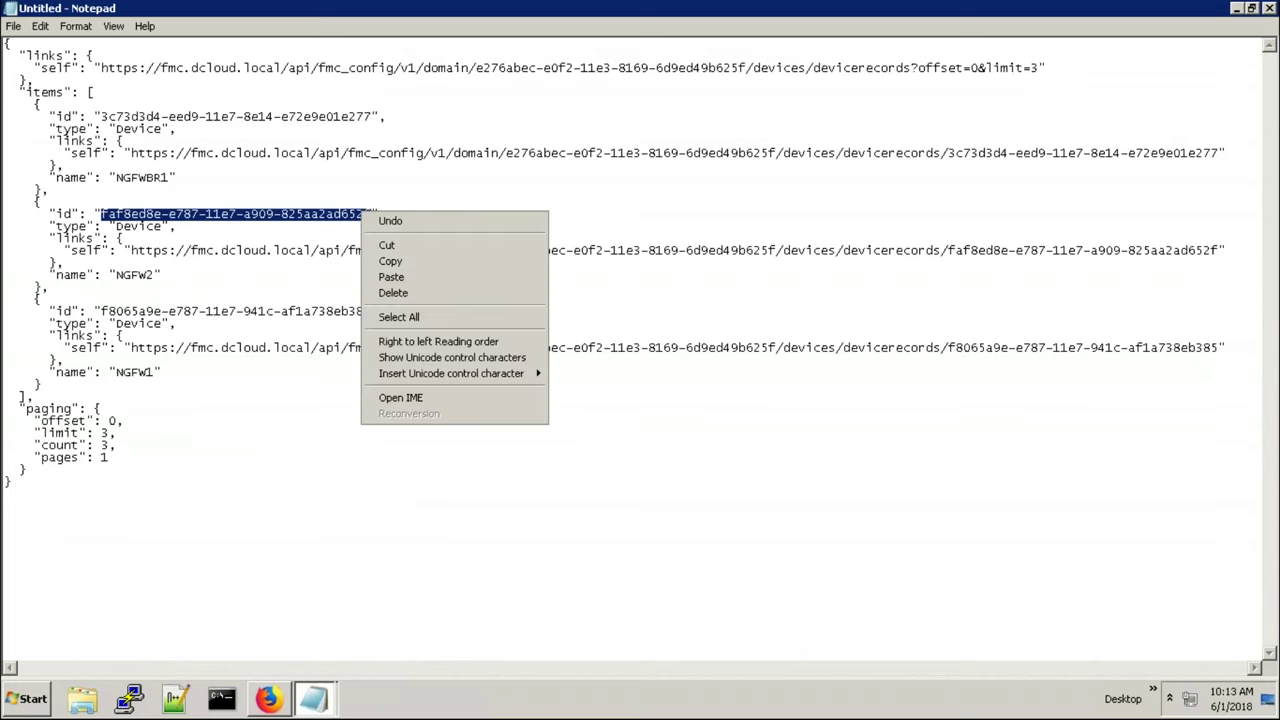
pyautogui.click(389, 262)
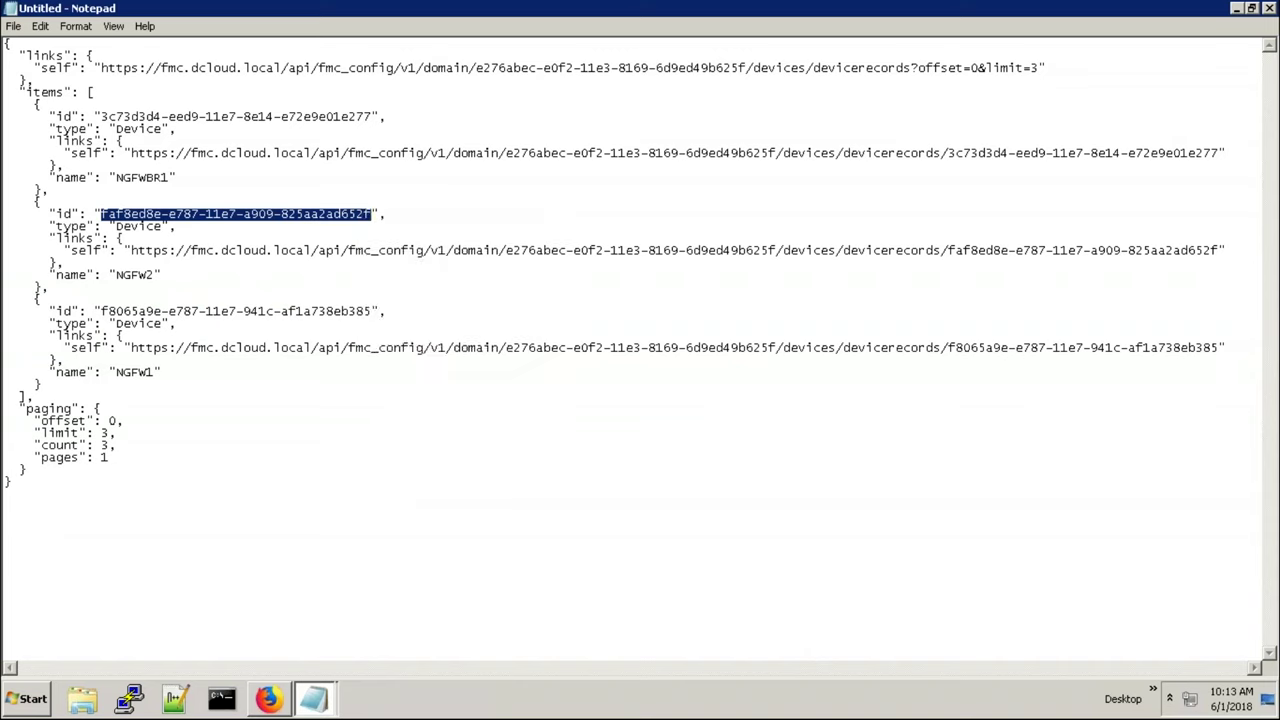
pyautogui.click(314, 698)
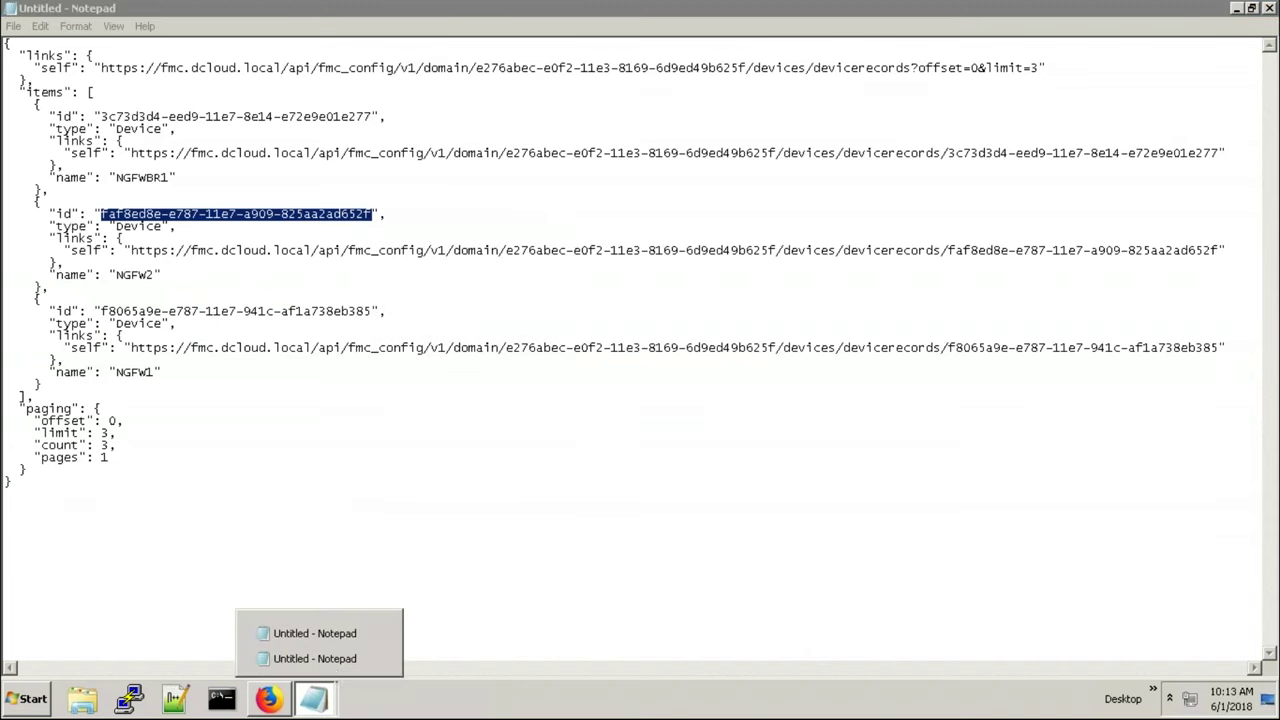
pyautogui.click(348, 634)
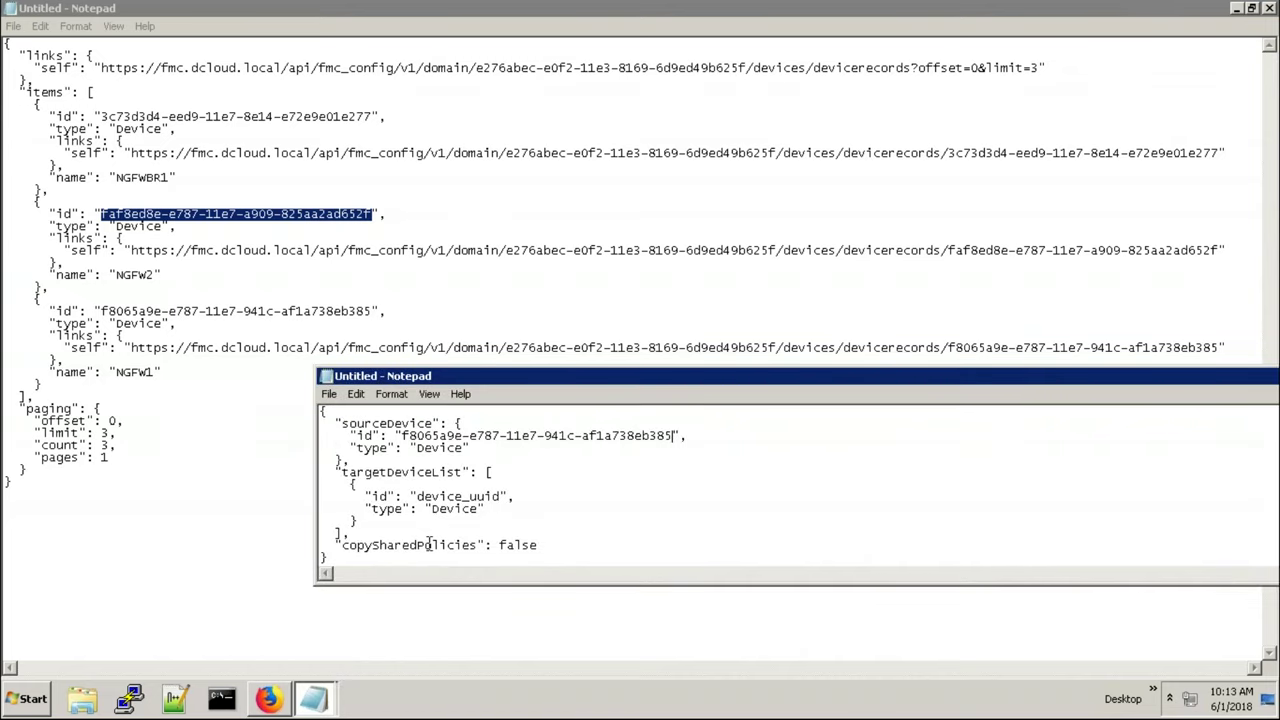
pyautogui.click(500, 495)
pyautogui.press('BackSpace')
pyautogui.press('BackSpace')
pyautogui.press('BackSpace')
pyautogui.press('BackSpace')
pyautogui.press('BackSpace')
pyautogui.press('BackSpace')
pyautogui.press('BackSpace')
pyautogui.press('BackSpace')
pyautogui.press('BackSpace')
pyautogui.press('BackSpace')
pyautogui.press('BackSpace')
pyautogui.hotkey('ctrl', 'z')
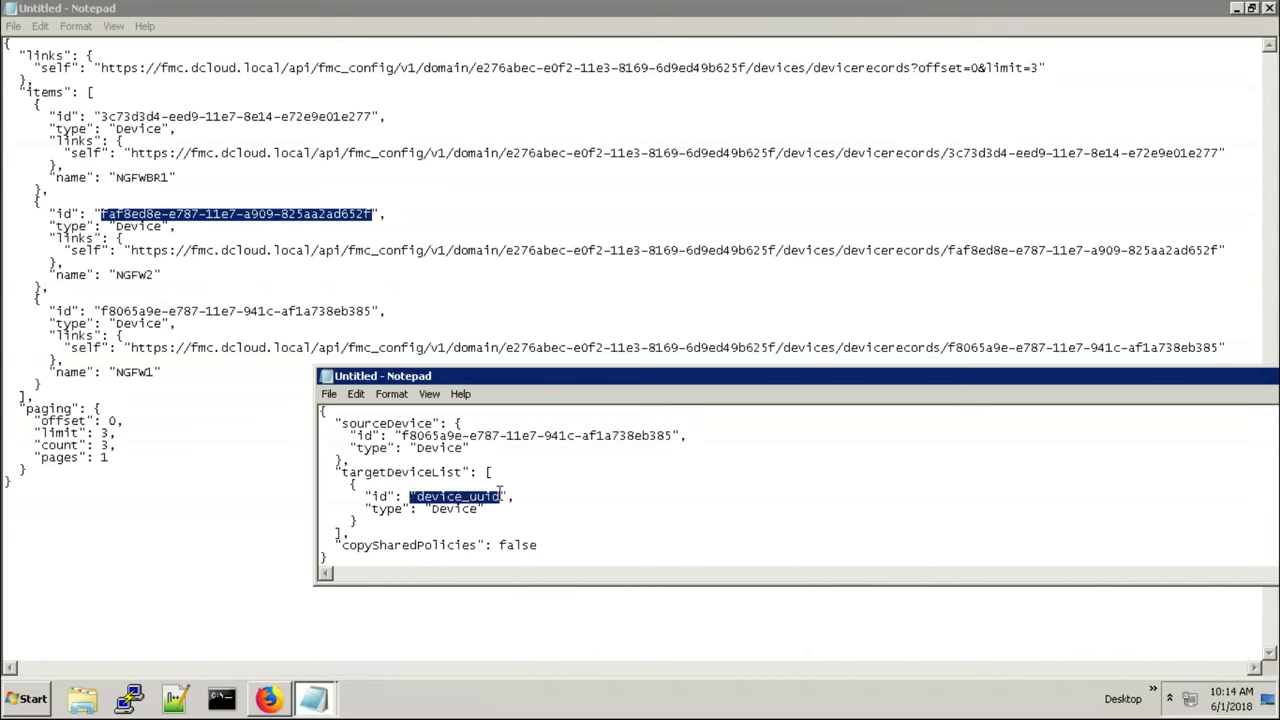
pyautogui.click(500, 492)
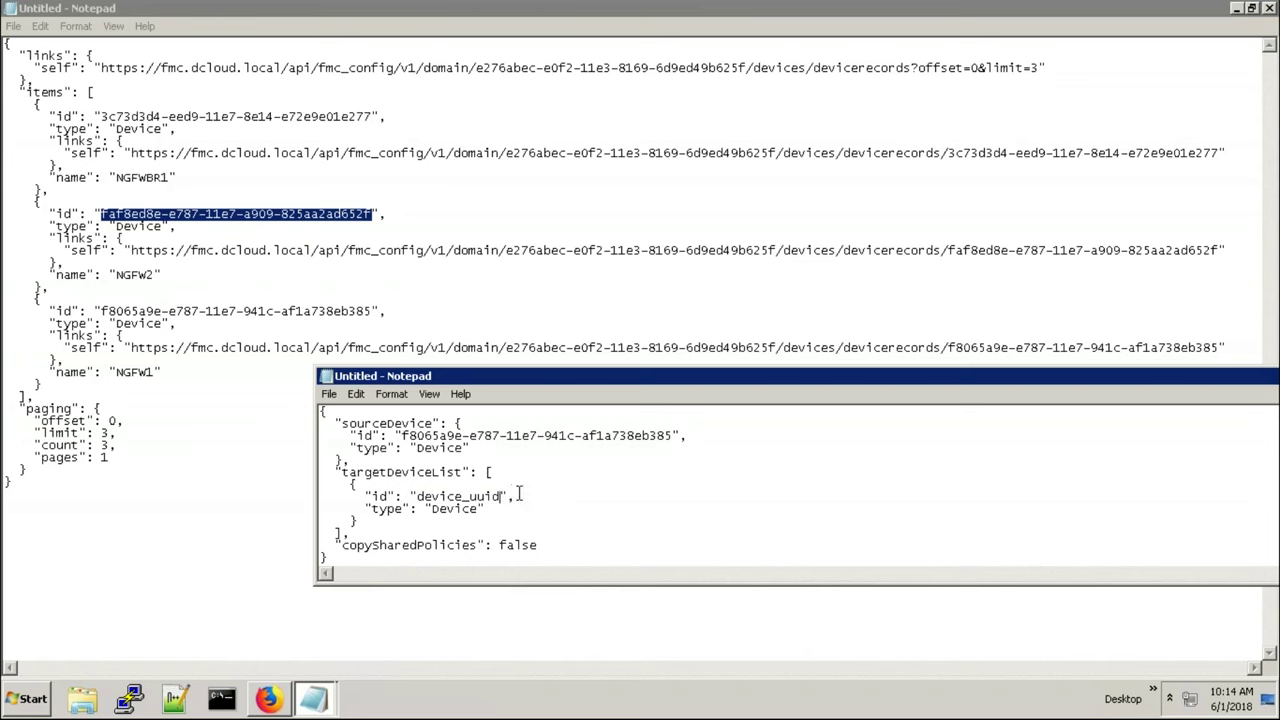
pyautogui.press('BackSpace')
pyautogui.press('BackSpace')
pyautogui.press('BackSpace')
pyautogui.press('BackSpace')
pyautogui.press('BackSpace')
pyautogui.press('BackSpace')
pyautogui.press('BackSpace')
pyautogui.press('BackSpace')
pyautogui.press('BackSpace')
pyautogui.press('BackSpace')
pyautogui.press('BackSpace')
pyautogui.hotkey('ctrl', 'v')
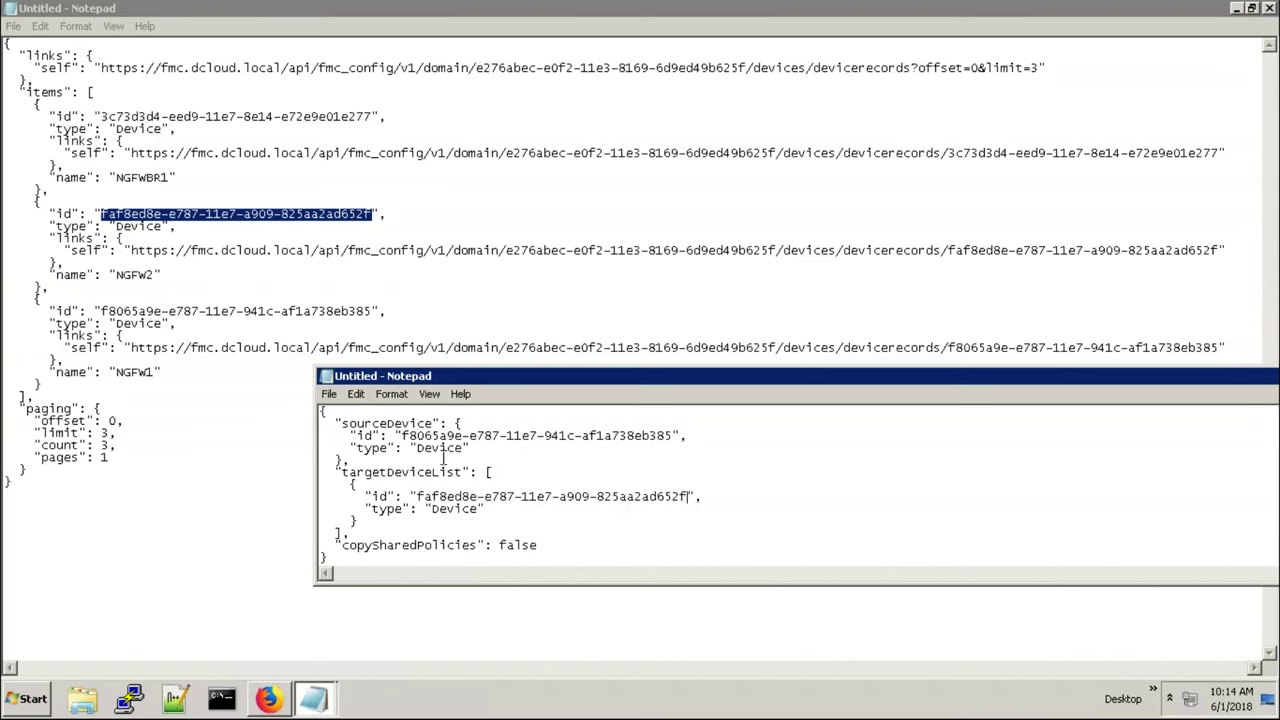
# Step: Select the entire copy-config request body
pyautogui.click(370, 457)
pyautogui.hotkey('ctrl', 'shift', 'End')
pyautogui.hotkey('ctrl', 'c')
pyautogui.click(449, 497)
pyautogui.hotkey('ctrl', 'a')
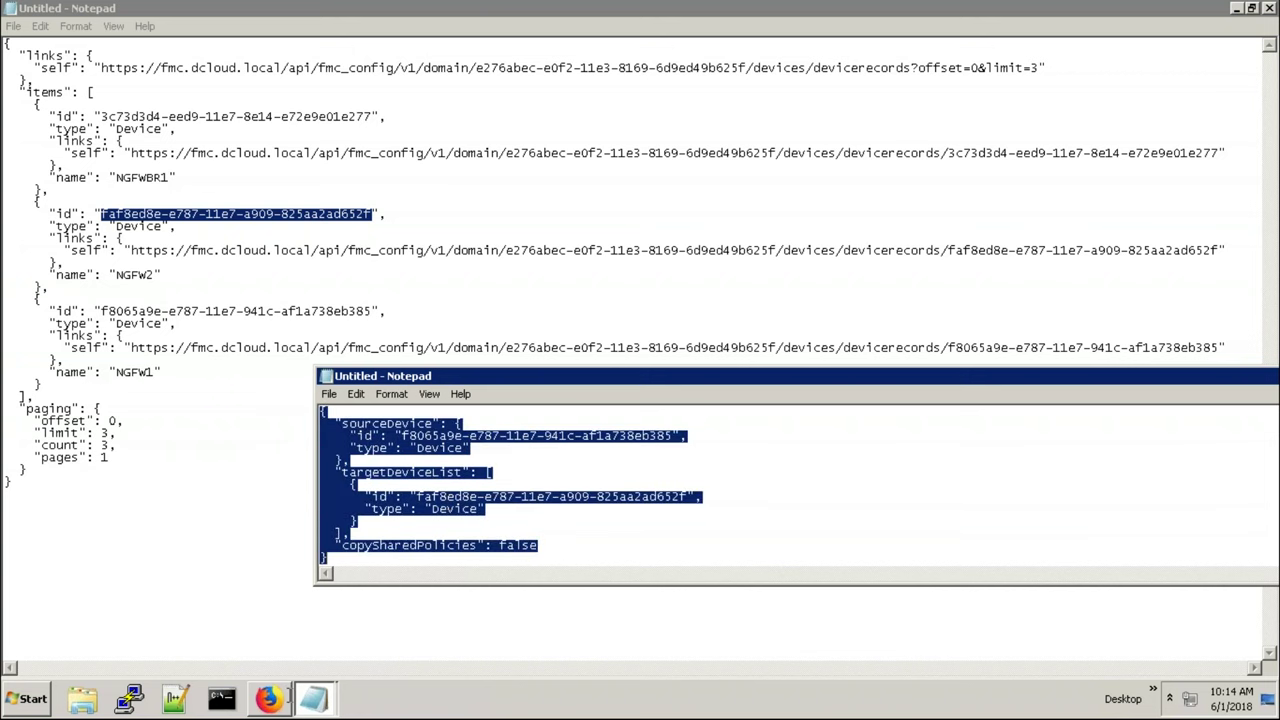
# Step: Paste the edited JSON into the copyconfigrequests POST body and submit it
pyautogui.click(290, 697)
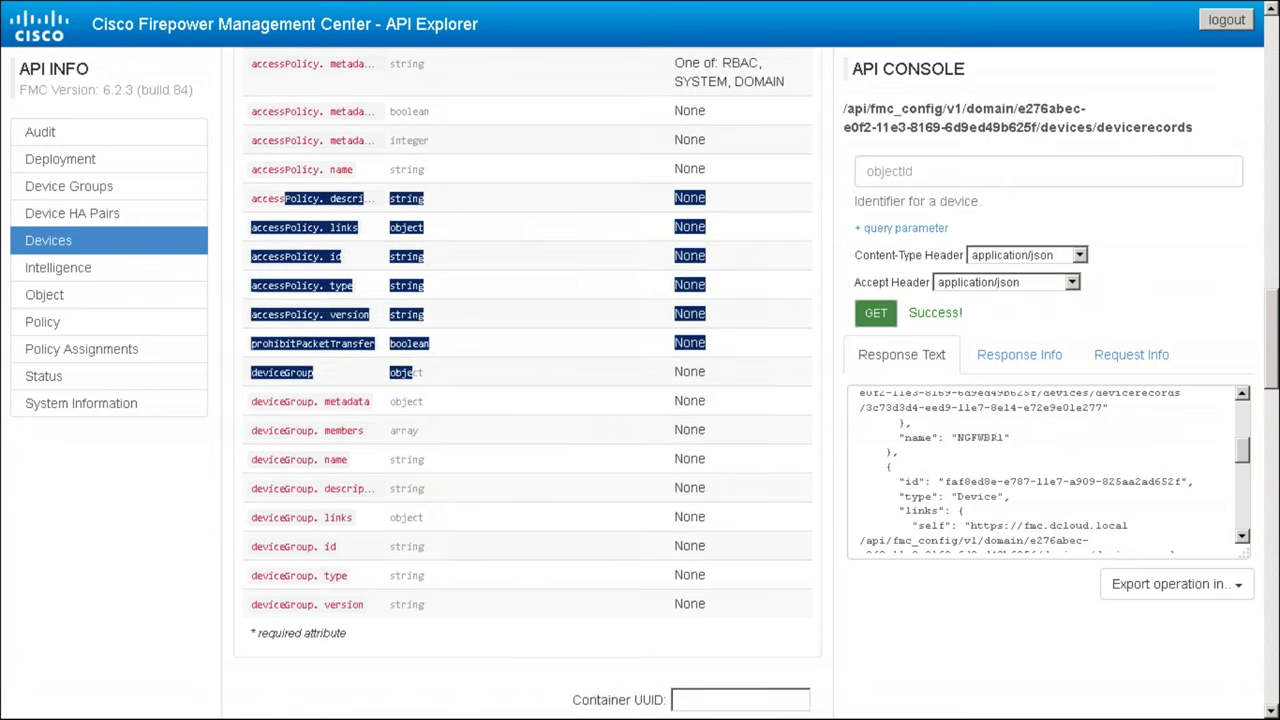
pyautogui.scroll(2, 857, 163)
pyautogui.scroll(10, 634, 151)
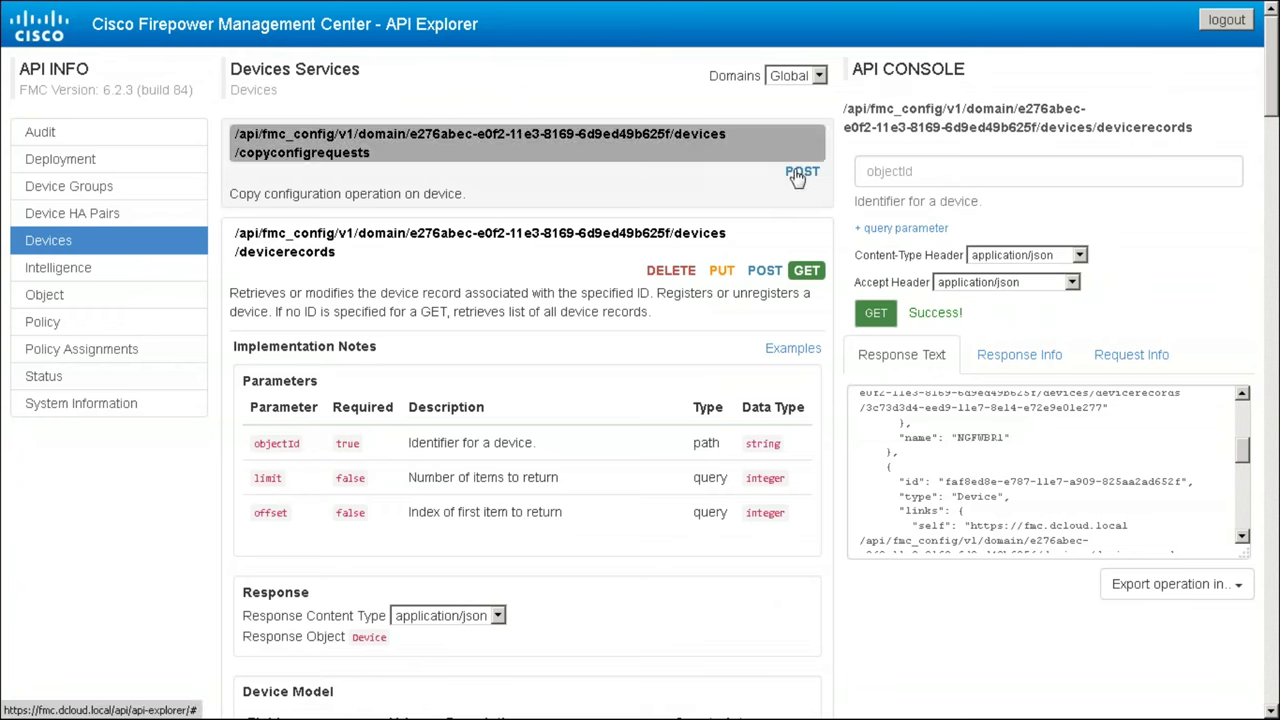
pyautogui.click(802, 171)
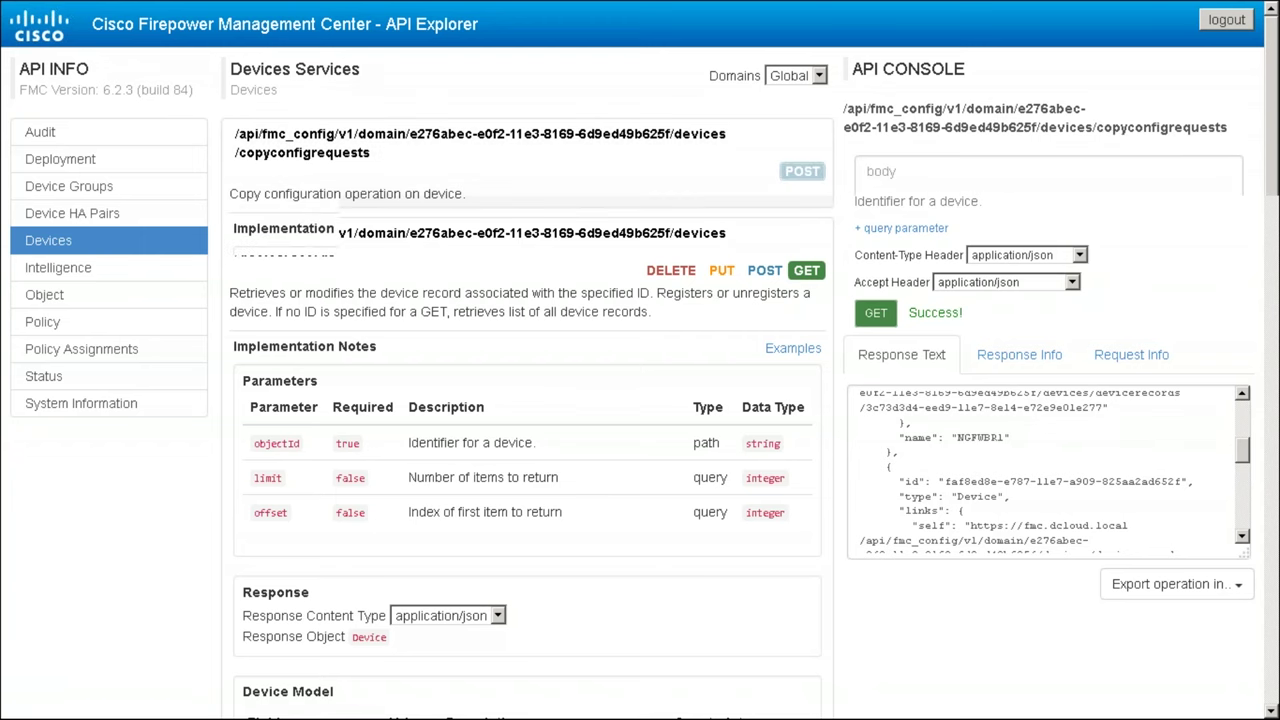
pyautogui.scroll(-1, 1057, 194)
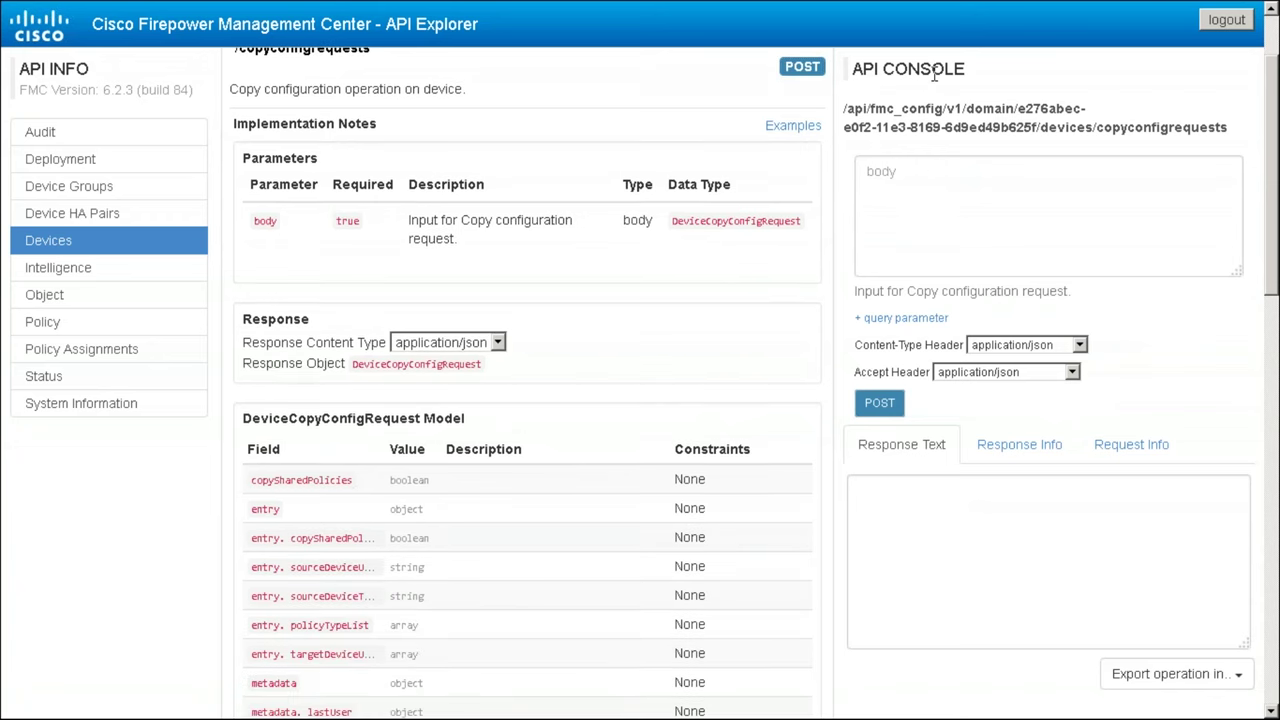
pyautogui.click(891, 177)
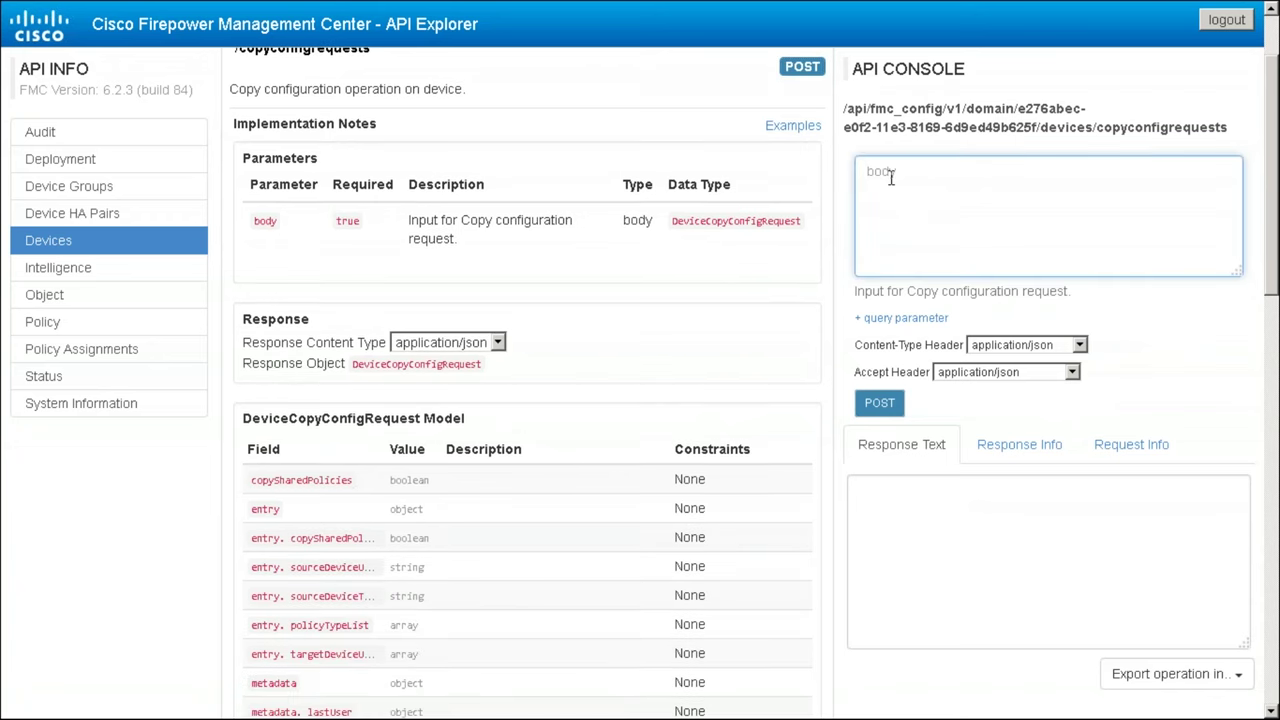
pyautogui.hotkey('ctrl', 'v')
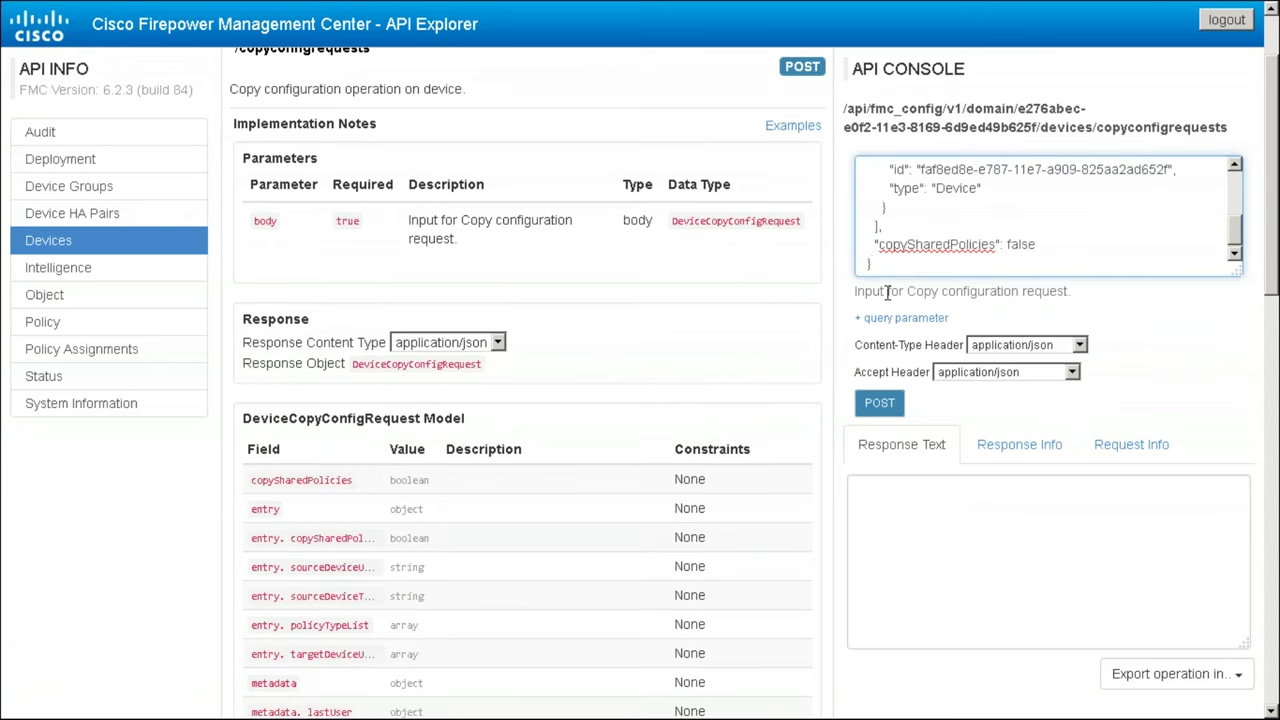
pyautogui.click(882, 404)
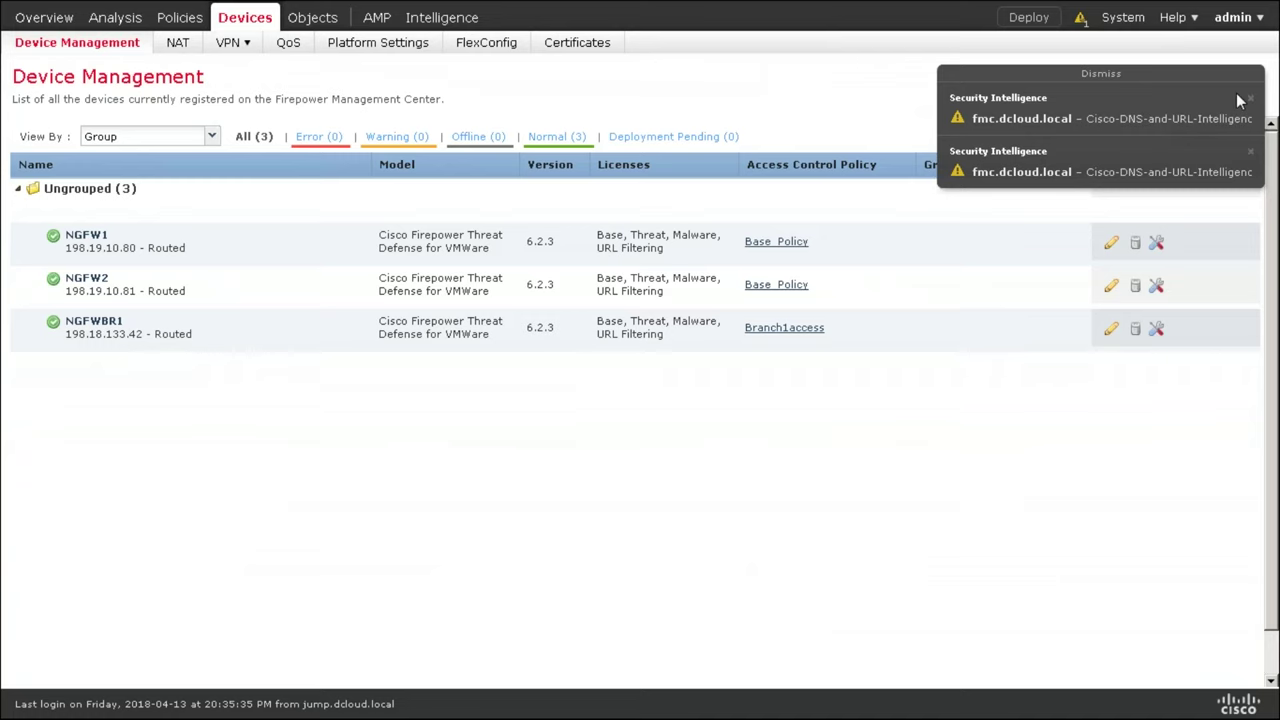
# Step: Confirm the Device Copy Configuration task completed, dismiss it, and open NGFW2's device editor
pyautogui.click(1081, 19)
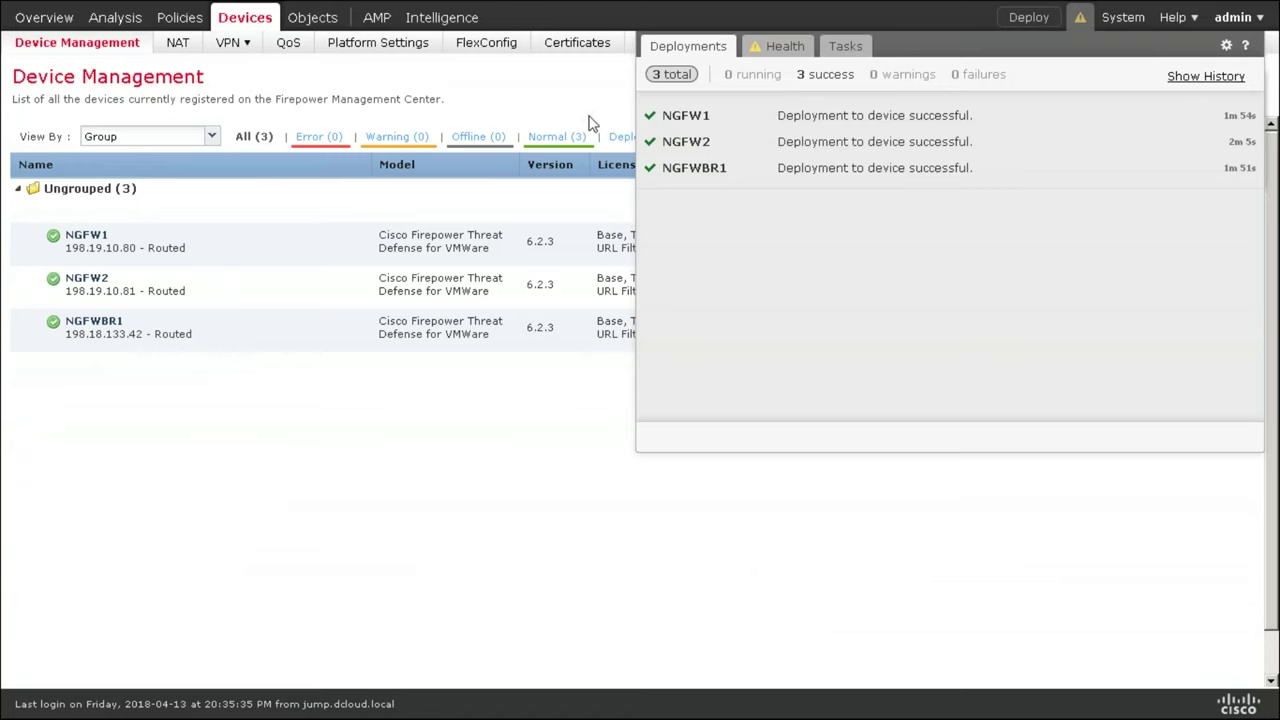
pyautogui.click(845, 48)
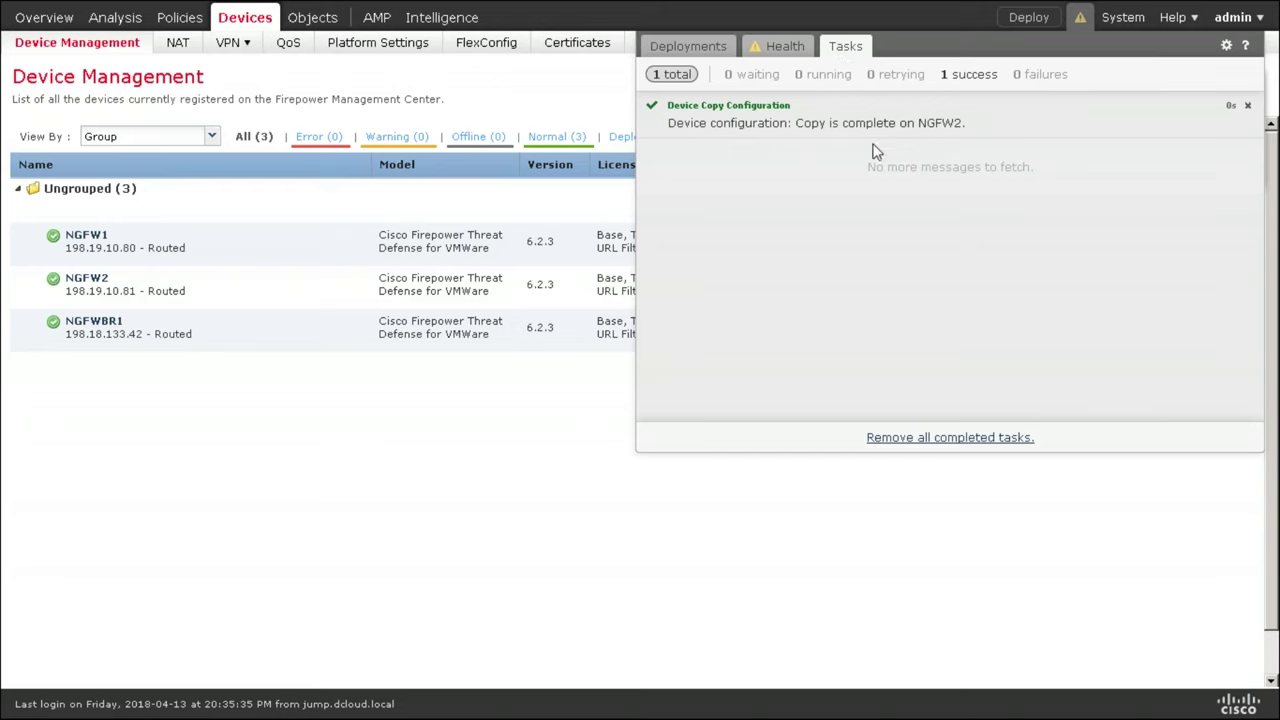
pyautogui.click(1249, 105)
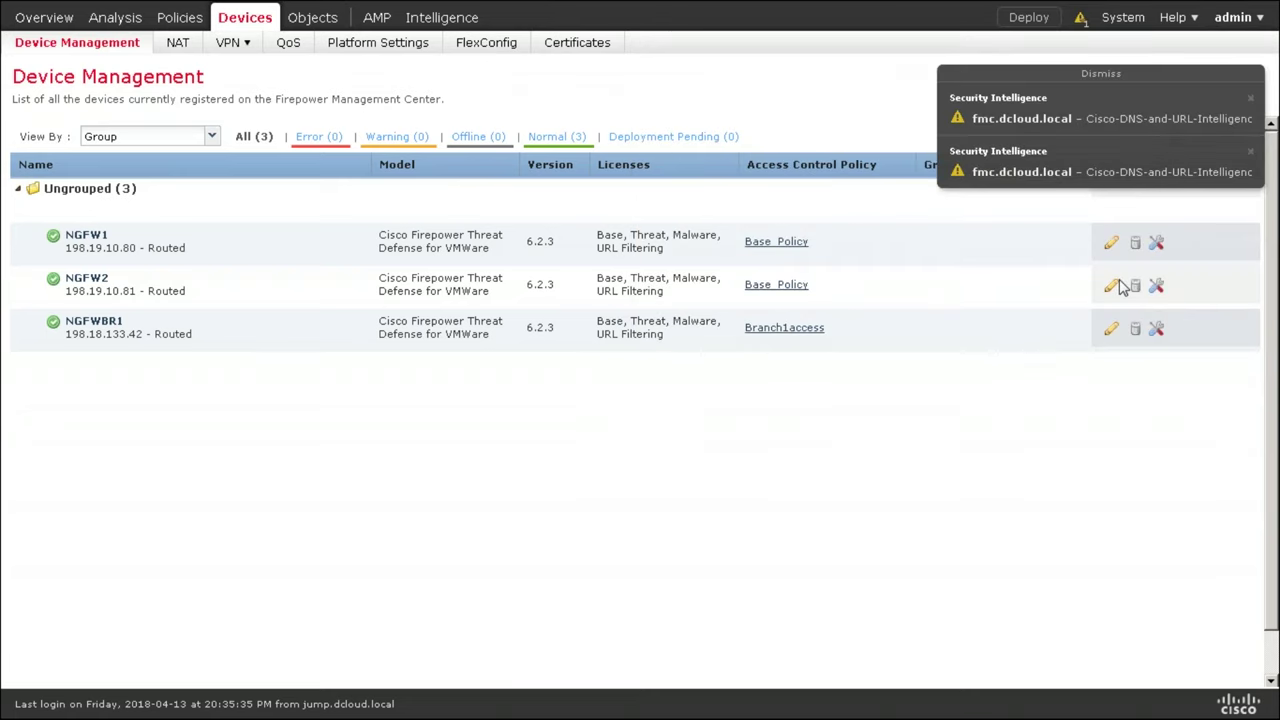
pyautogui.click(1111, 286)
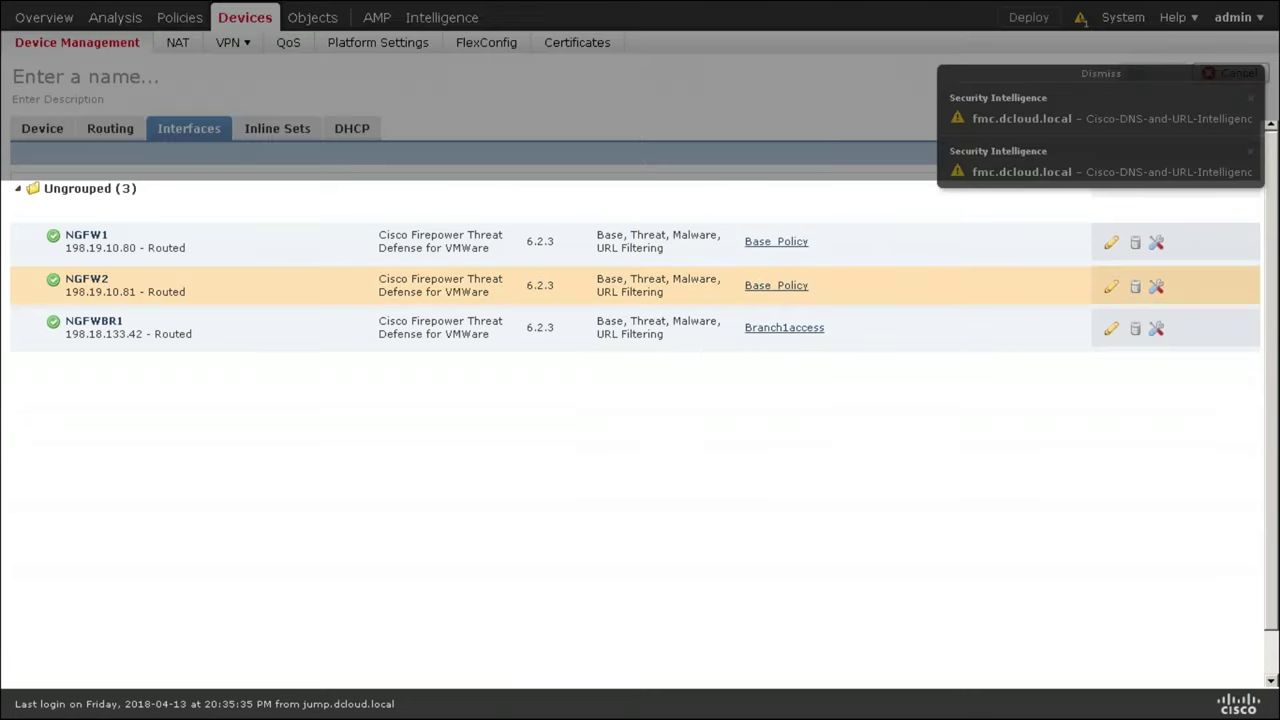
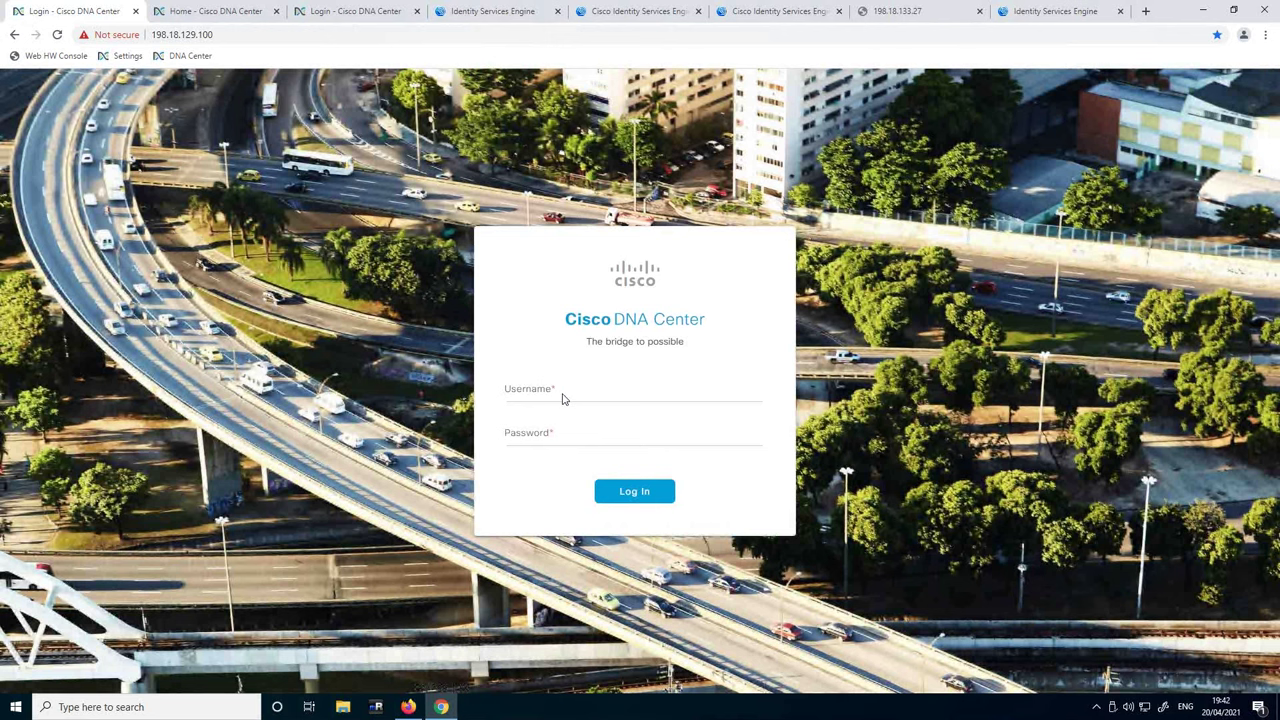
# Step: On the Home tab, check the product version in Help > About, then open System Settings
pyautogui.hotkey('ctrl', 'Tab')
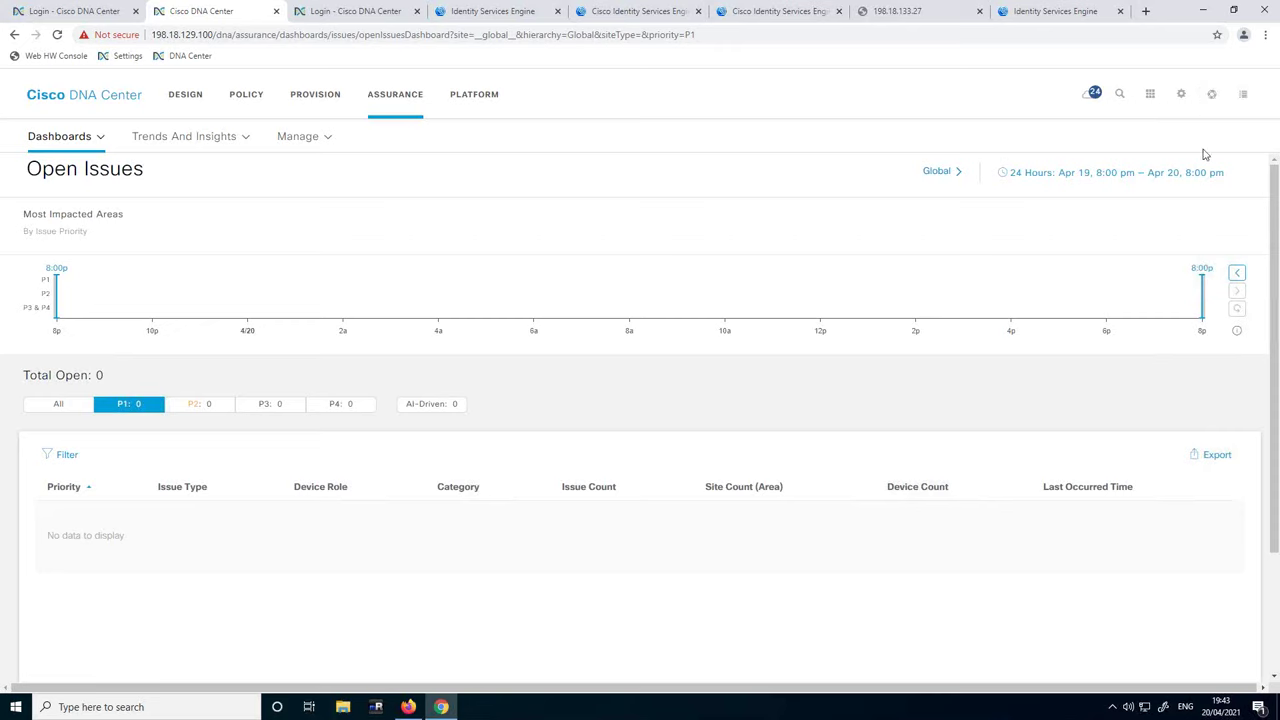
pyautogui.click(1210, 98)
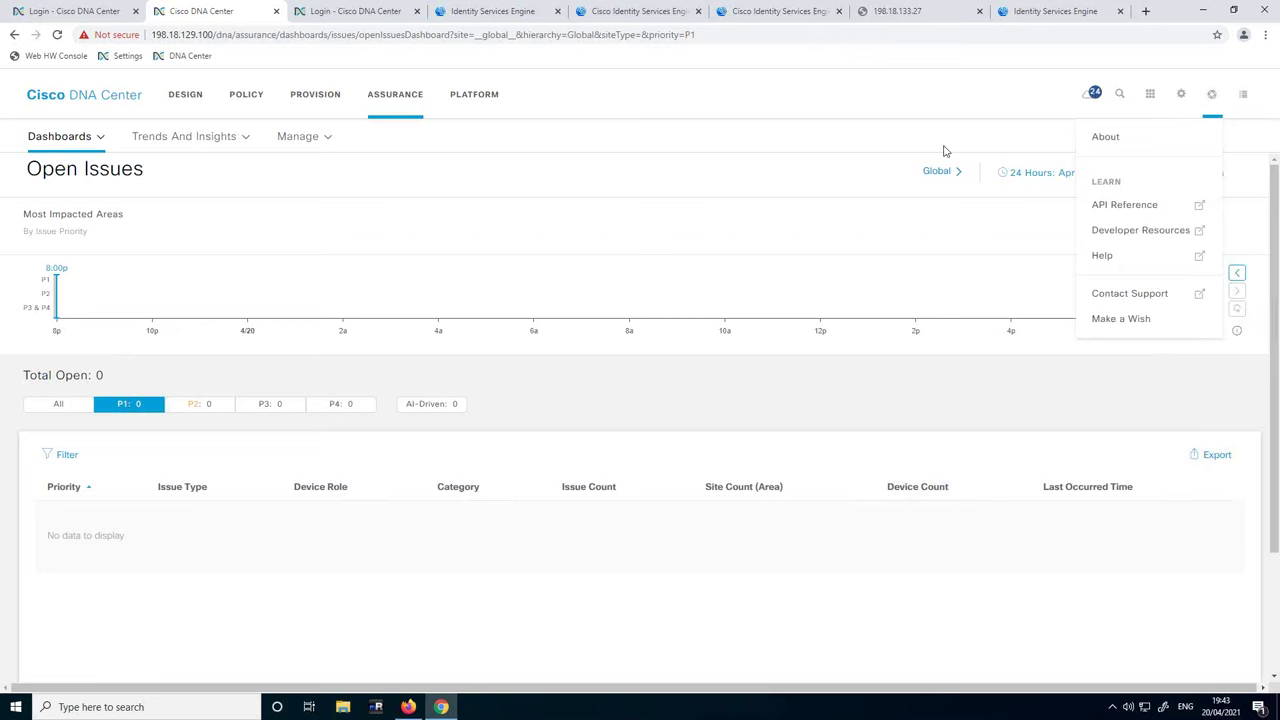
pyautogui.click(1105, 137)
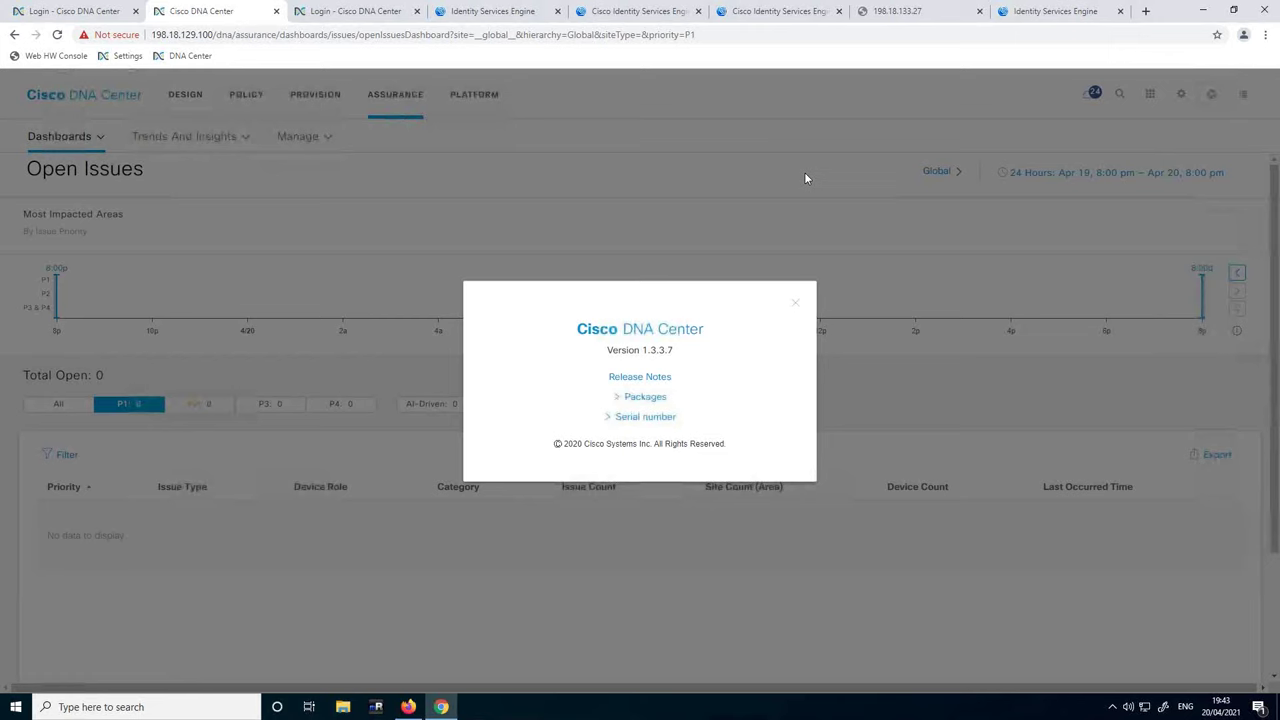
pyautogui.click(799, 306)
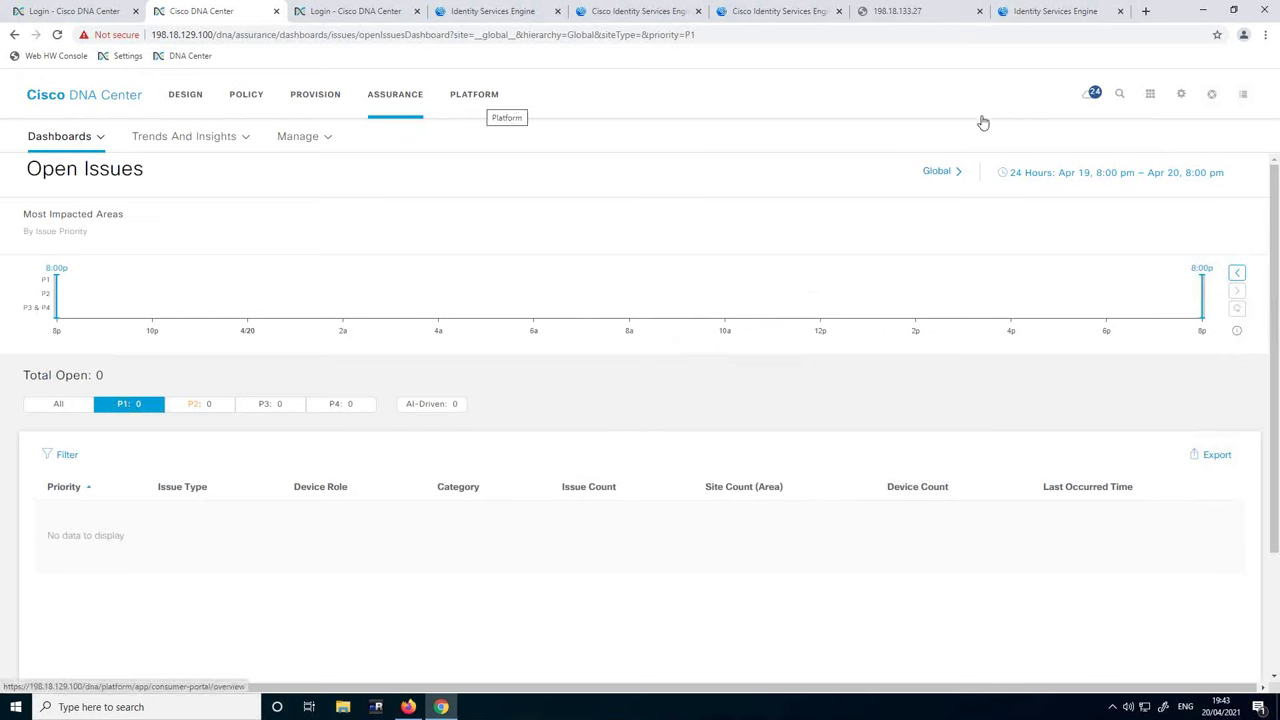
pyautogui.click(1183, 95)
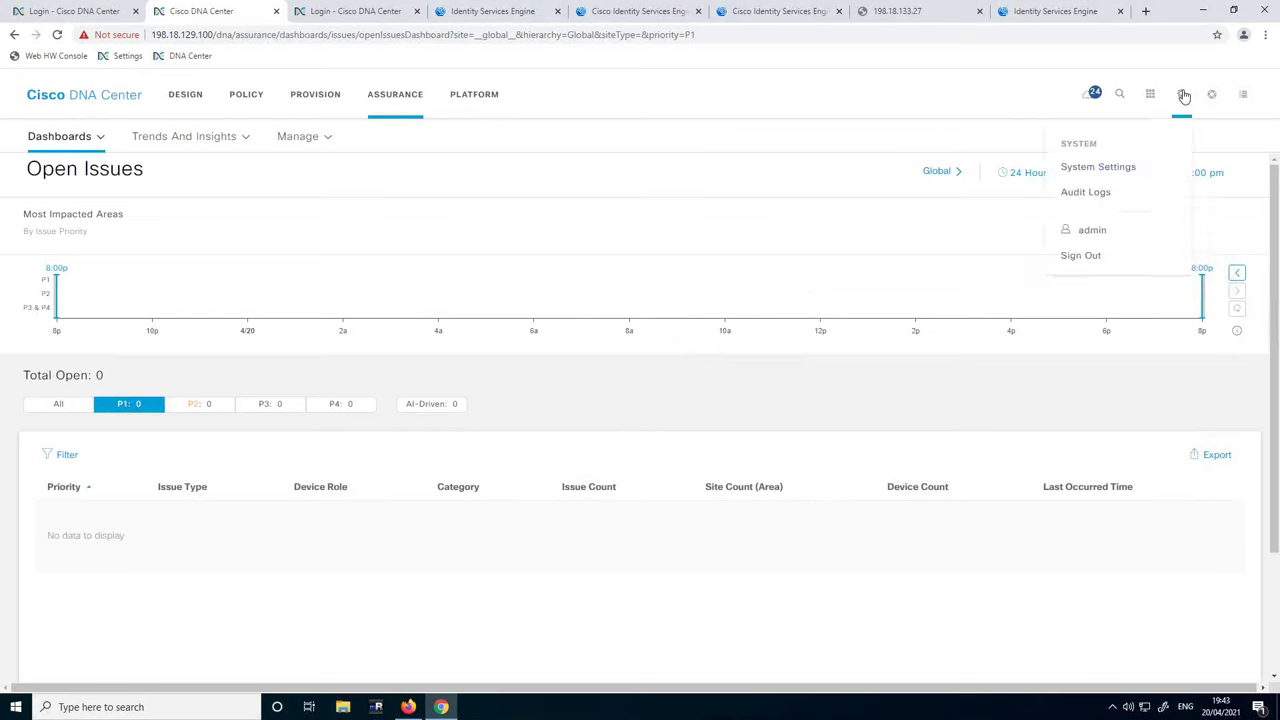
pyautogui.click(1098, 170)
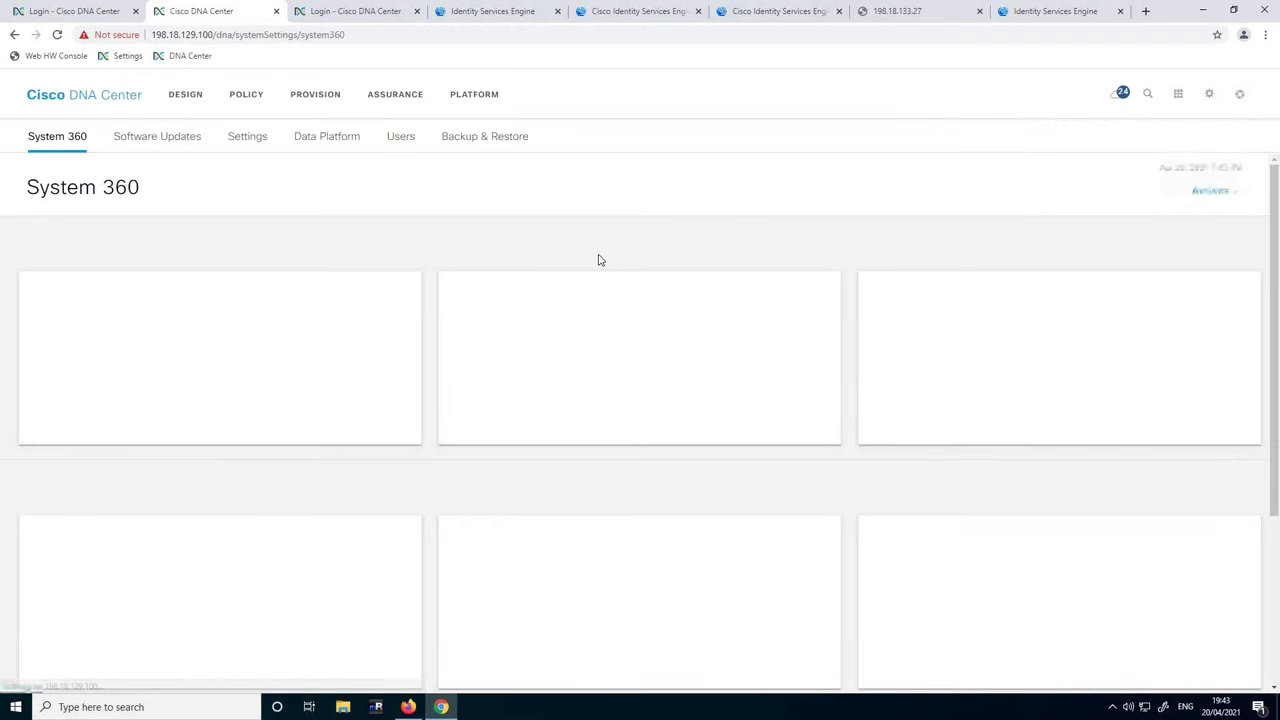
# Step: In Events and Subscription, select NETWORK-DEVICES-3-210 Interface Flapping On Network Device and choose Subscribe
pyautogui.click(253, 144)
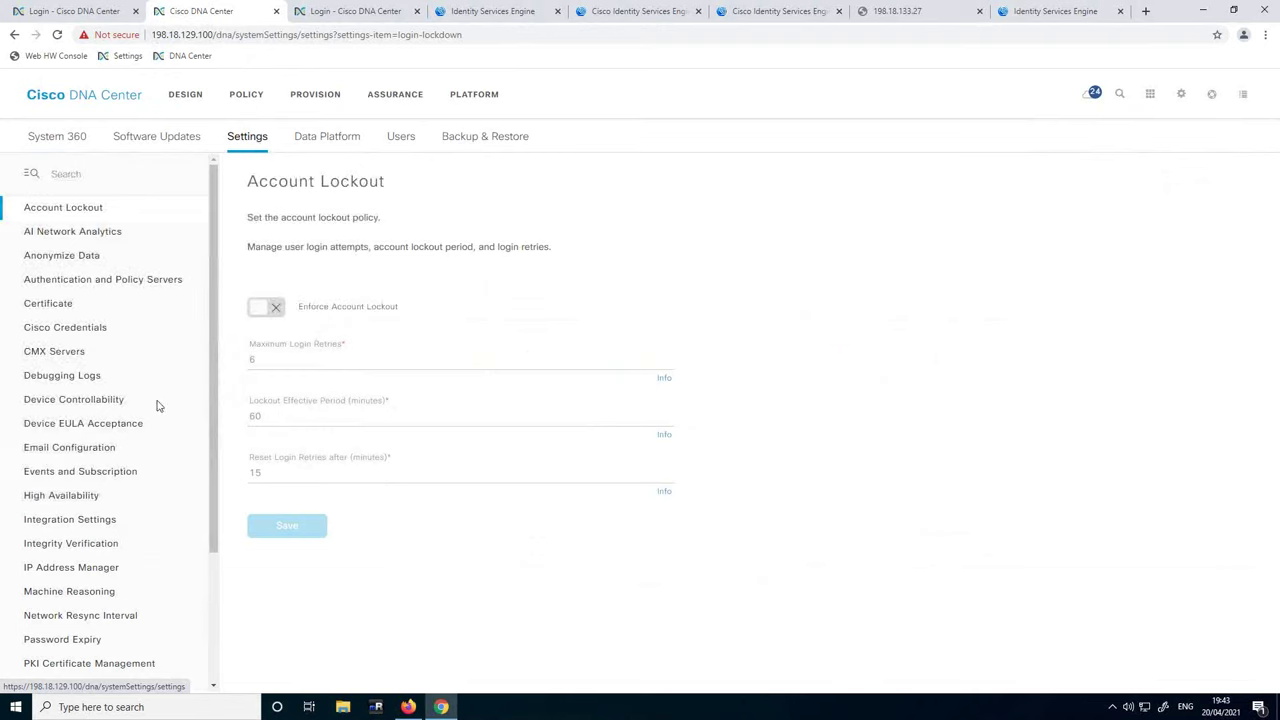
pyautogui.click(60, 476)
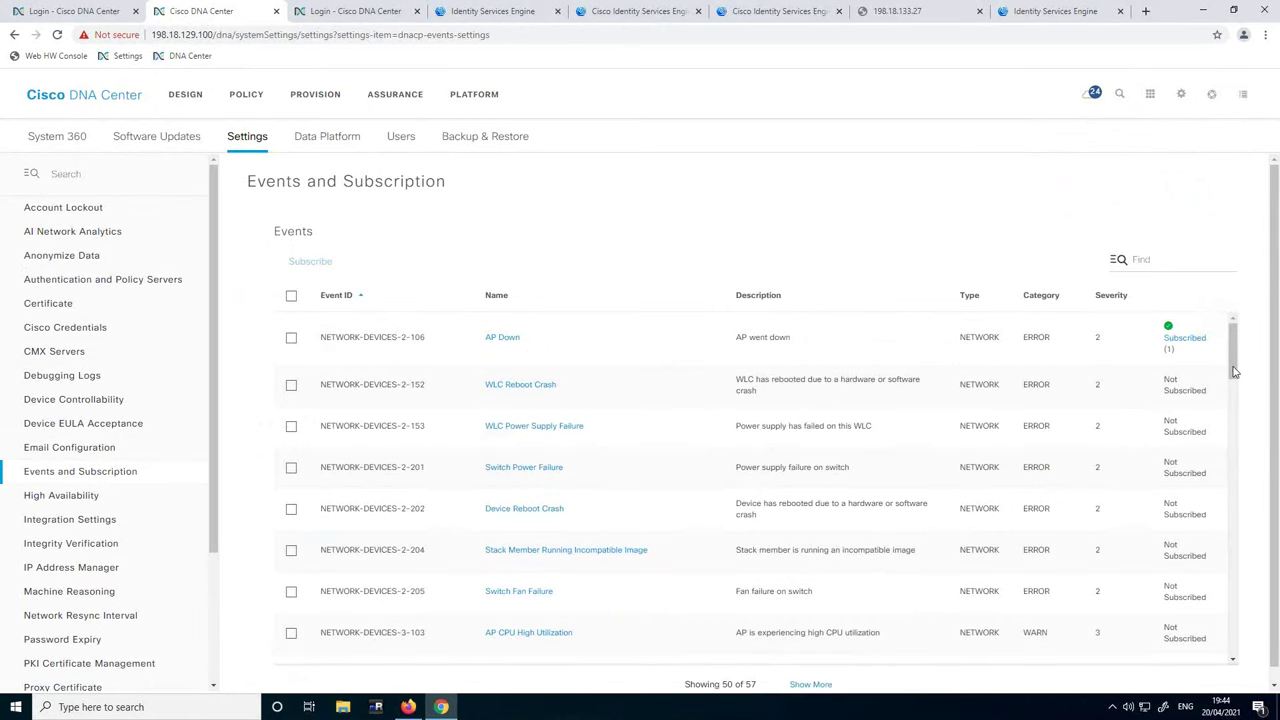
pyautogui.scroll(-3, 1240, 437)
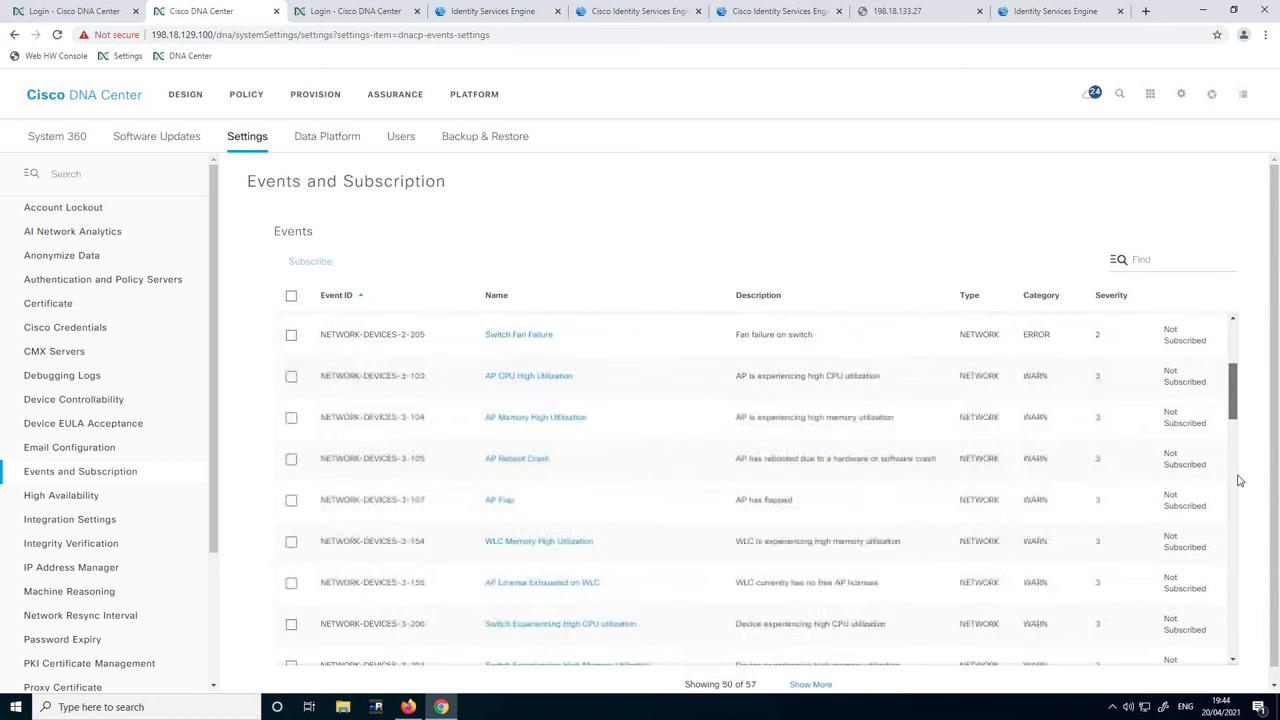
pyautogui.scroll(-6, 1238, 500)
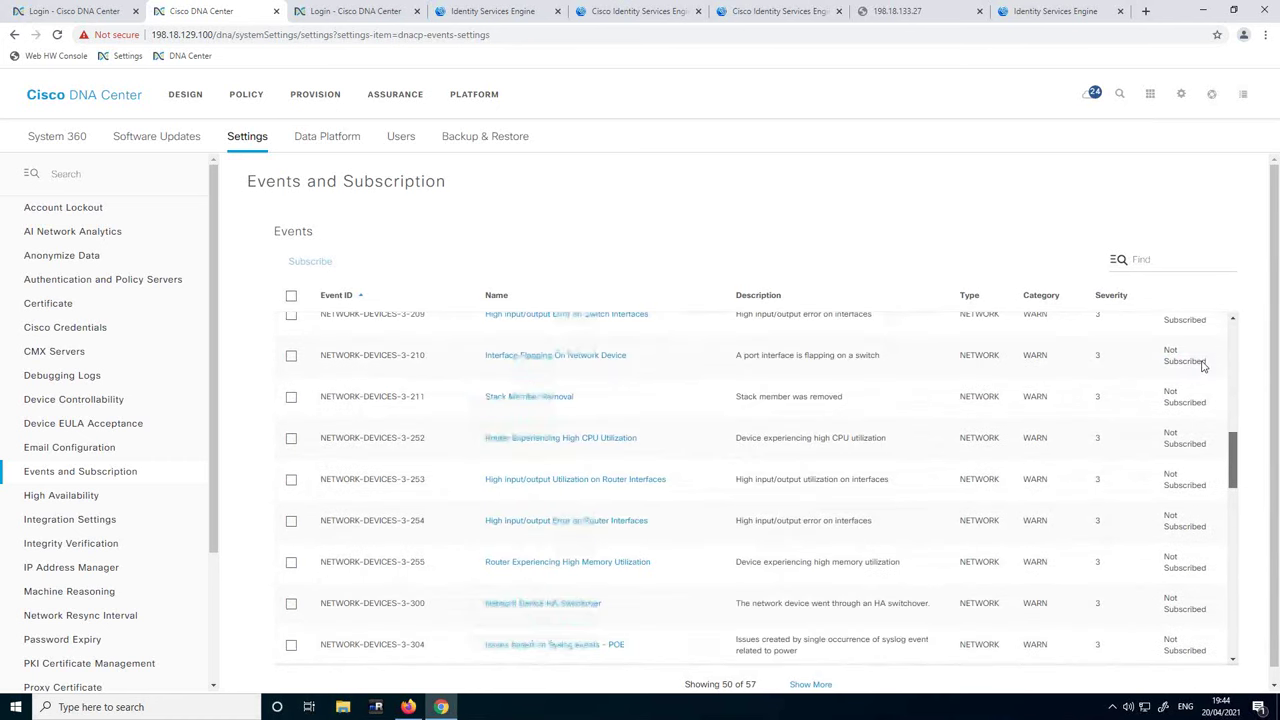
pyautogui.scroll(-4, 1181, 359)
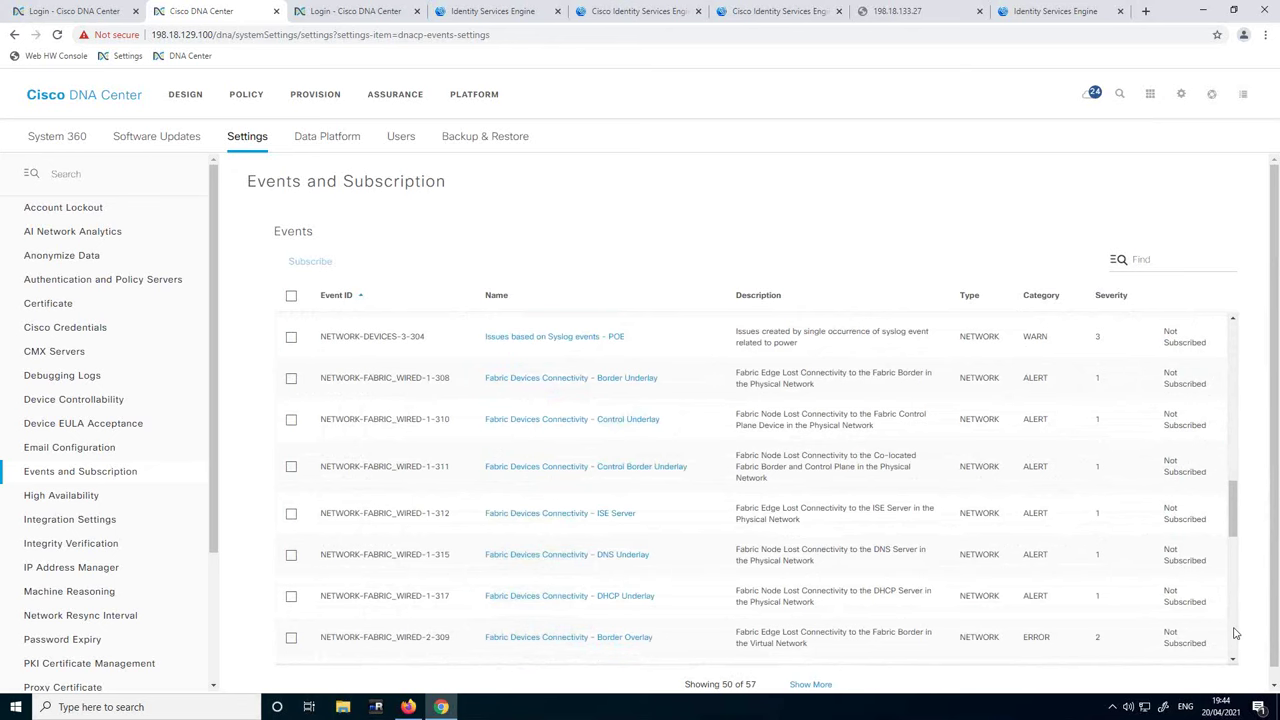
pyautogui.scroll(-4, 1236, 633)
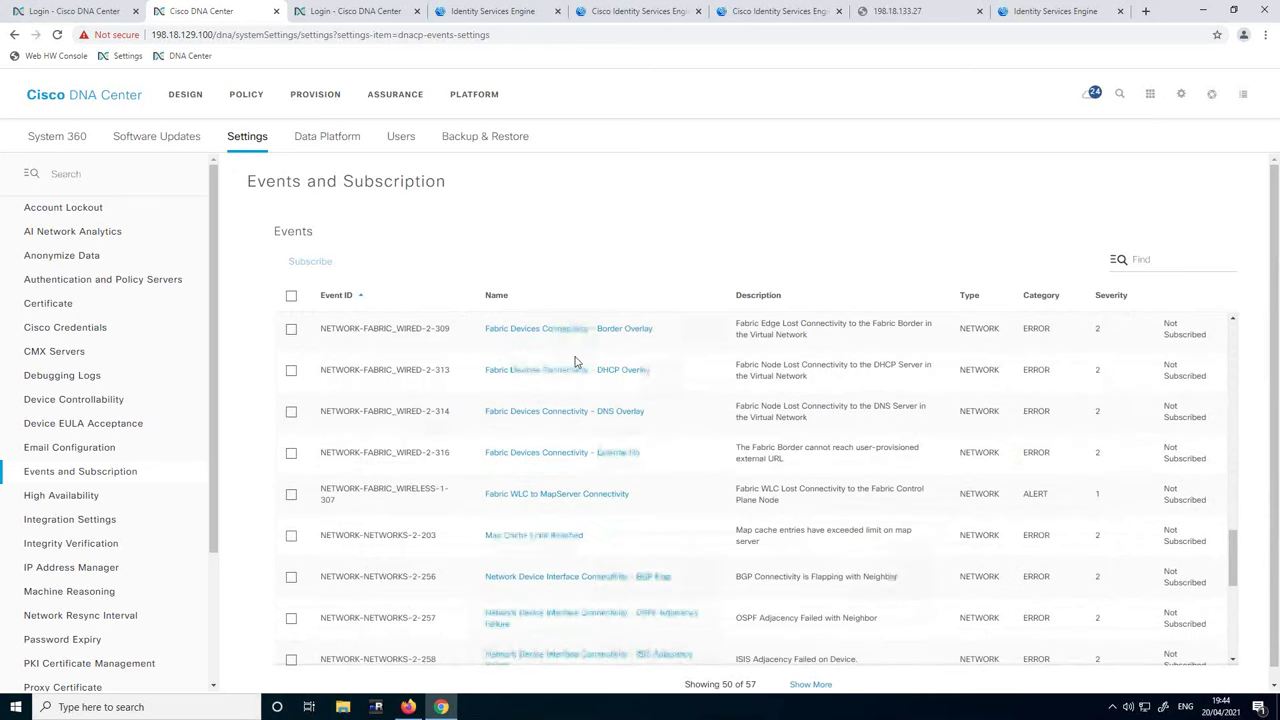
pyautogui.scroll(-4, 560, 338)
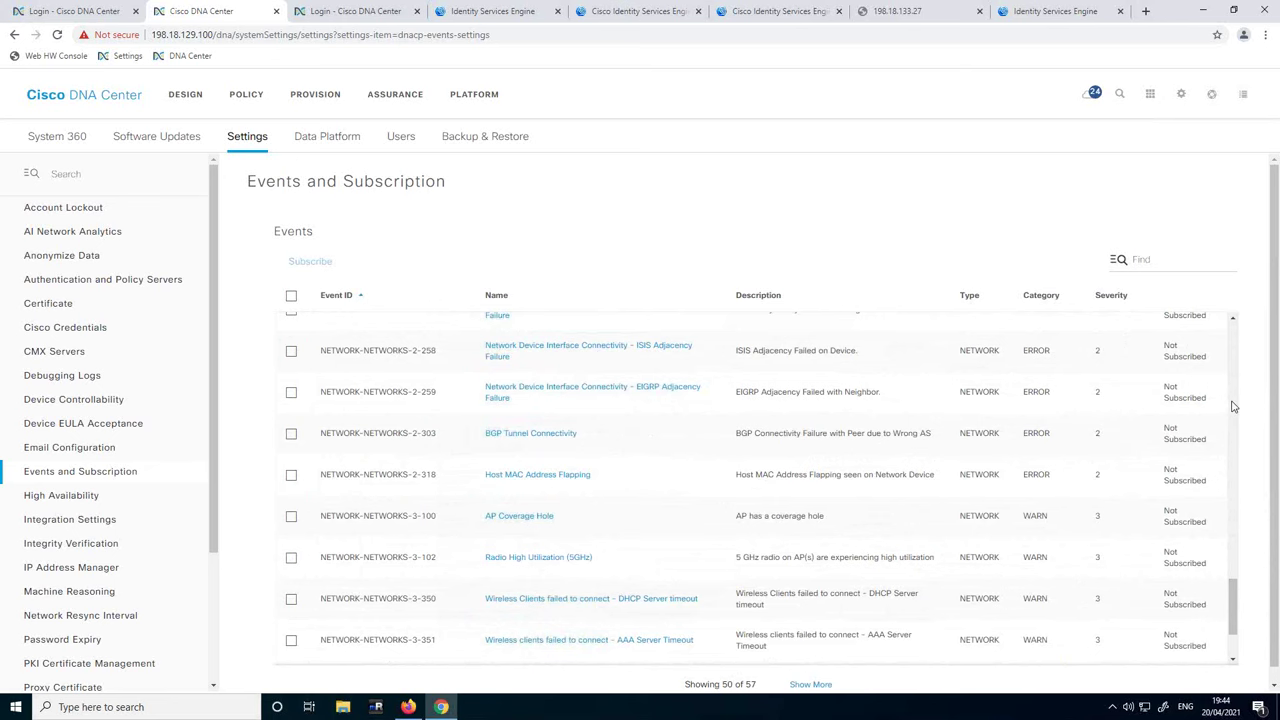
pyautogui.scroll(4, 1233, 406)
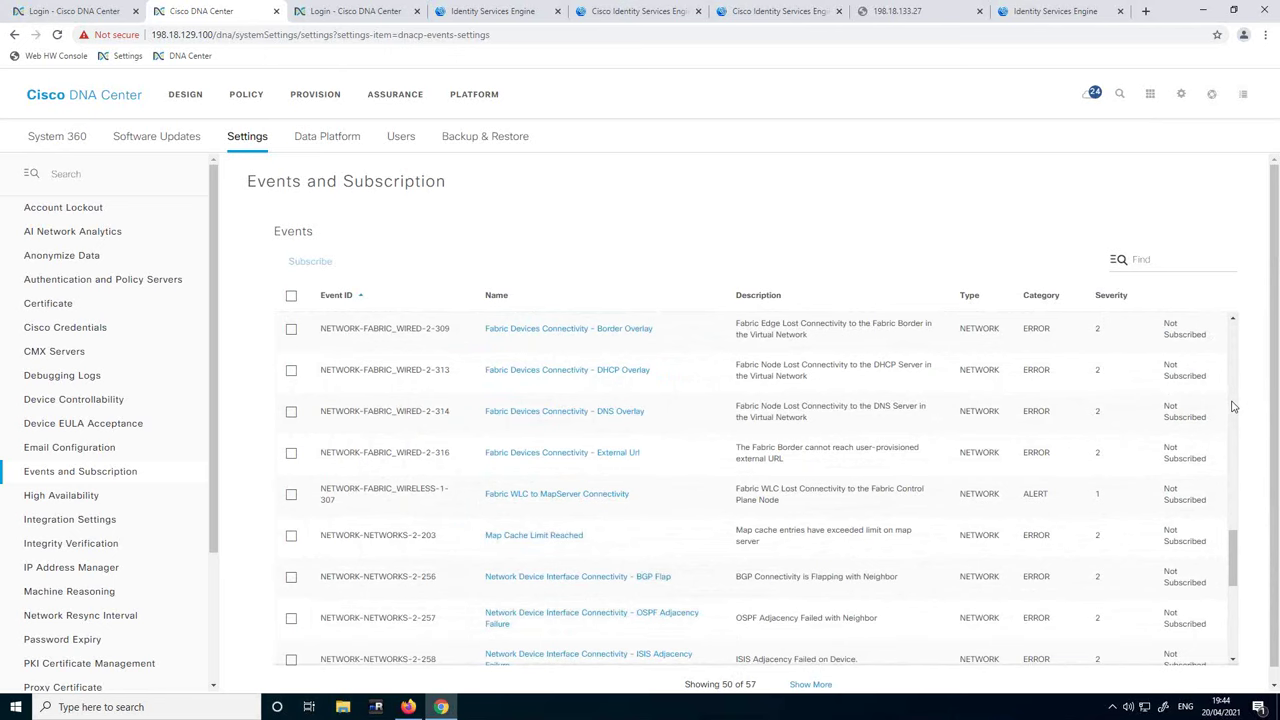
pyautogui.scroll(4, 1233, 406)
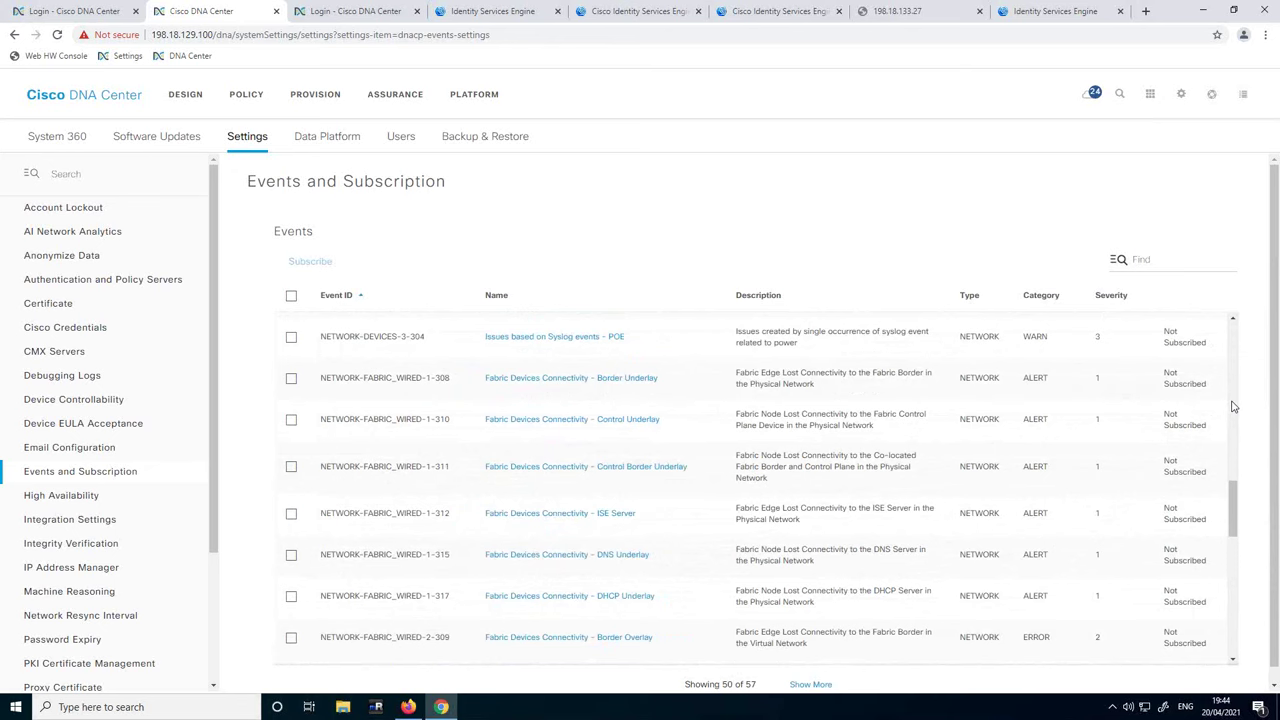
pyautogui.scroll(4, 1233, 406)
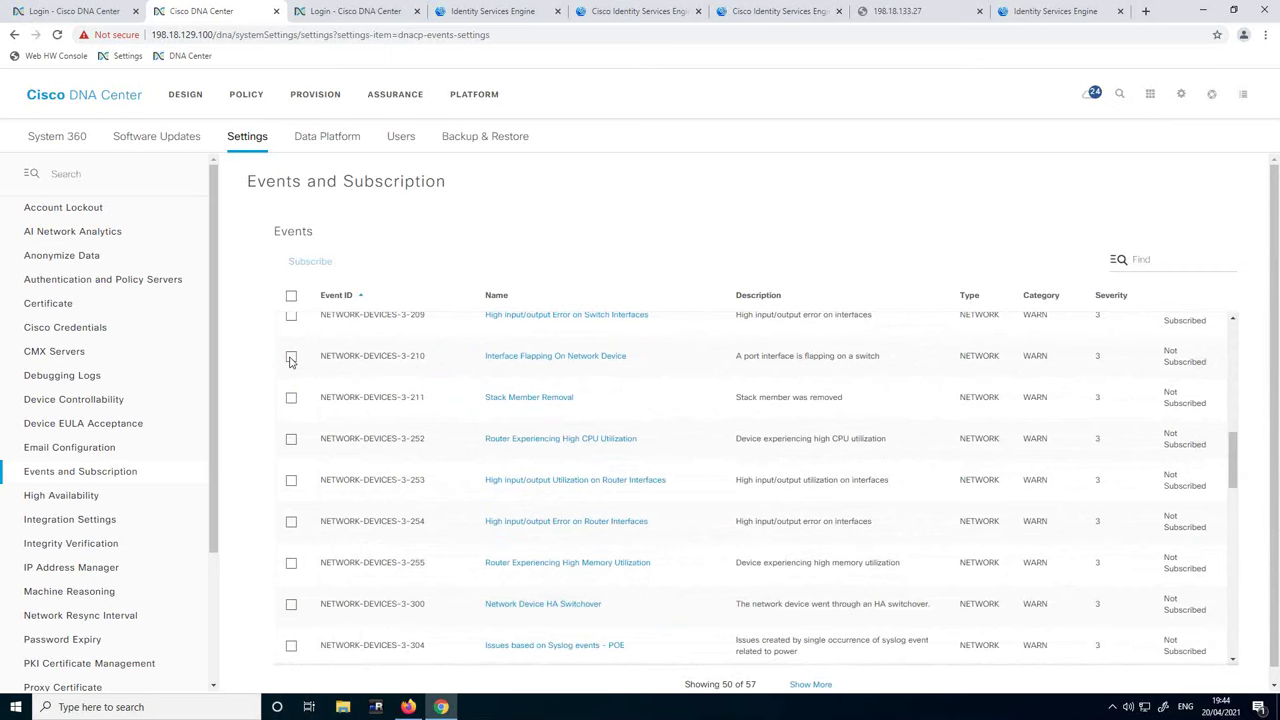
pyautogui.click(540, 376)
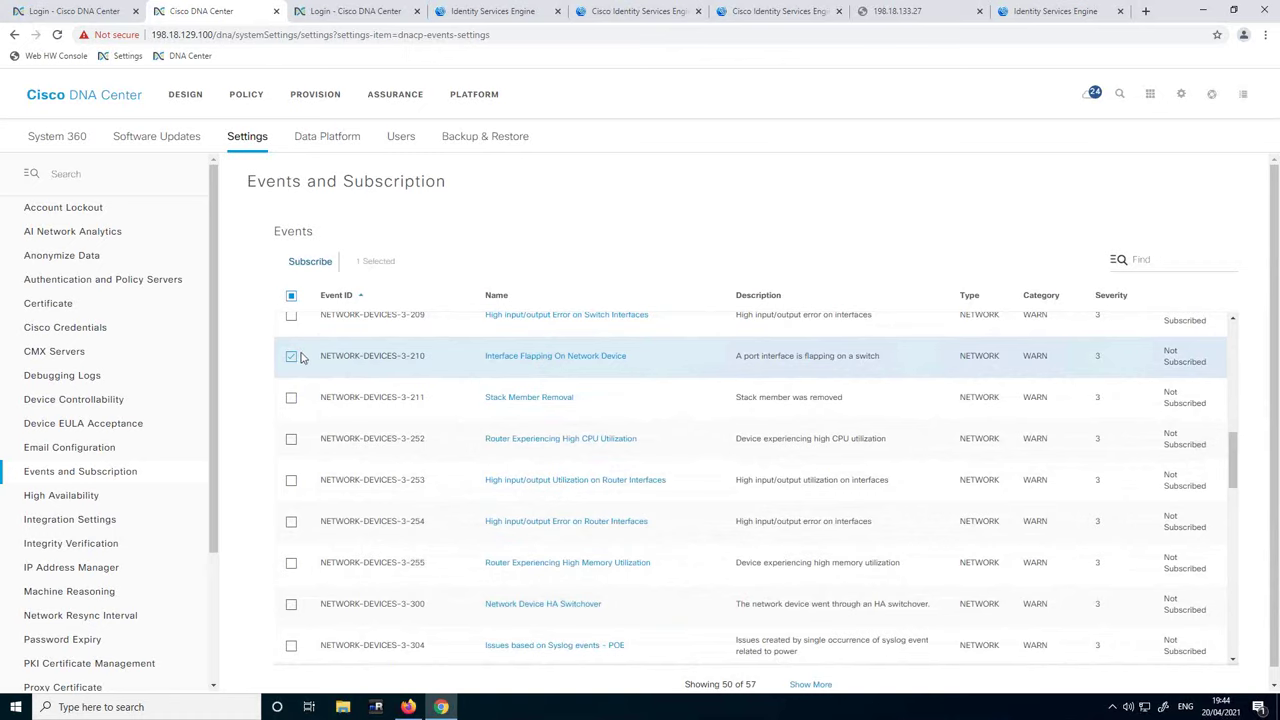
pyautogui.click(328, 263)
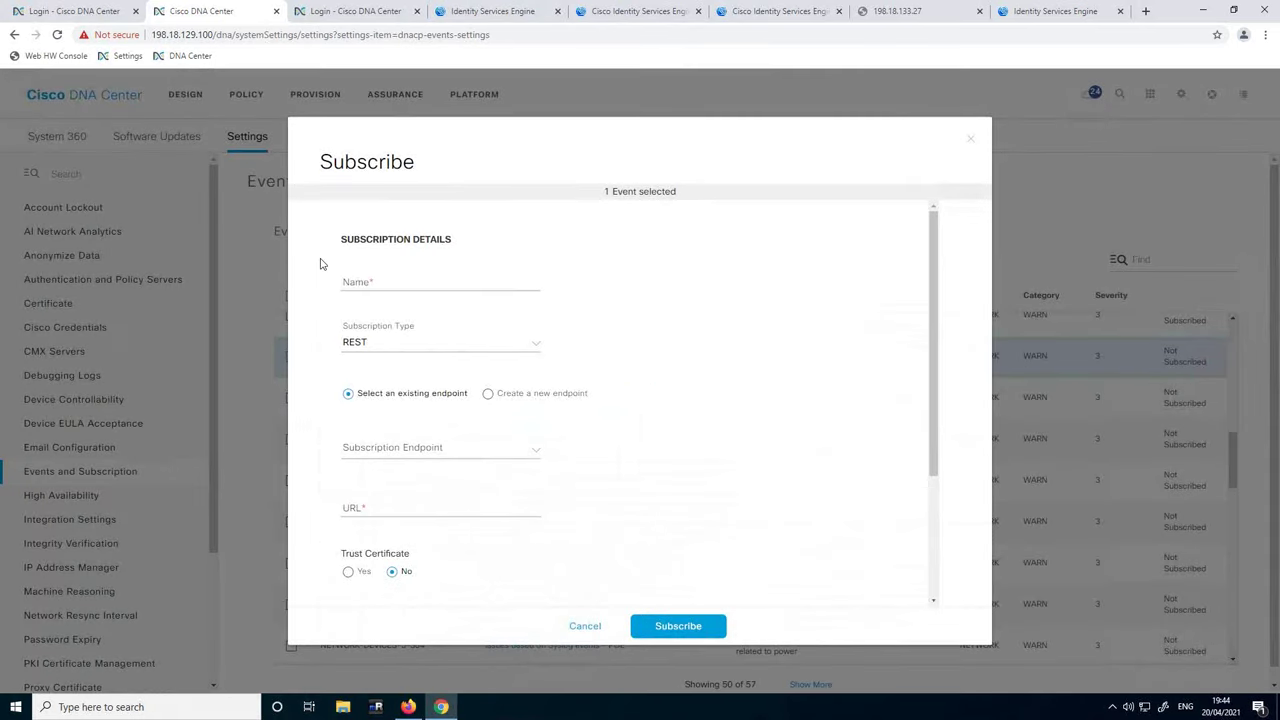
# Step: Name the subscription network_flap and create new endpoint network_point with description 'ne'
pyautogui.click(387, 282)
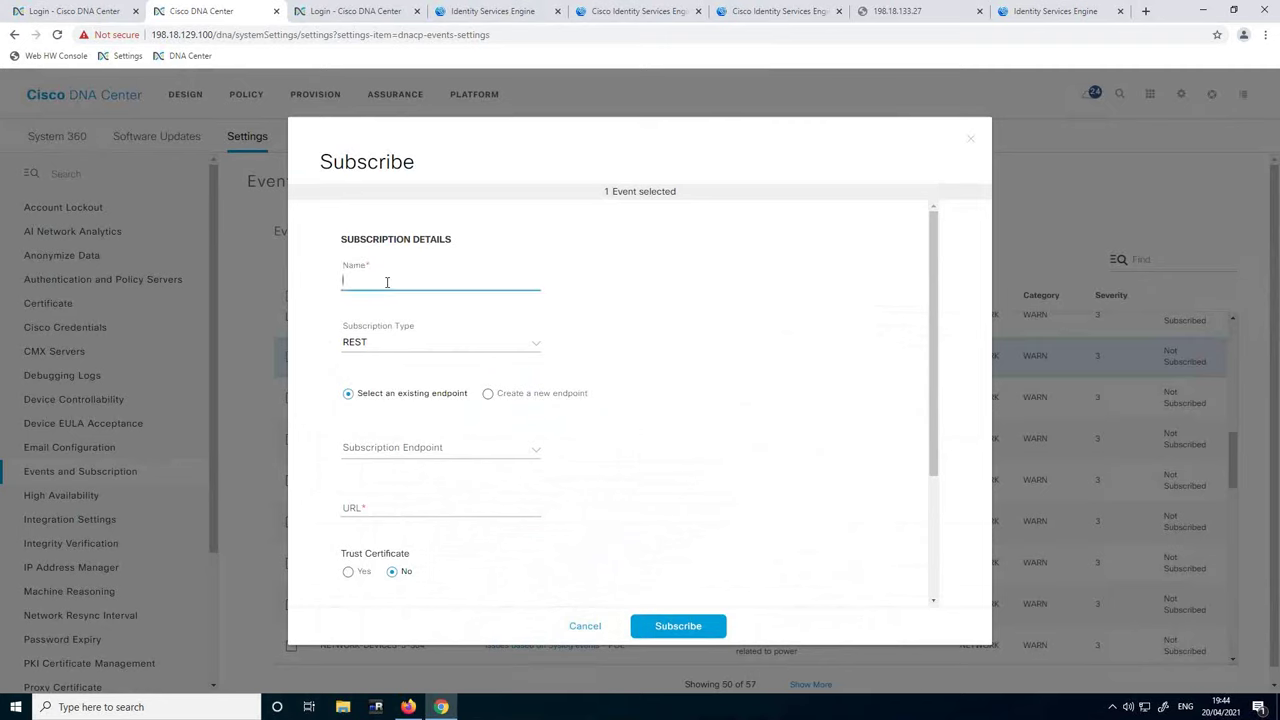
pyautogui.write('network_flap')
pyautogui.click(487, 396)
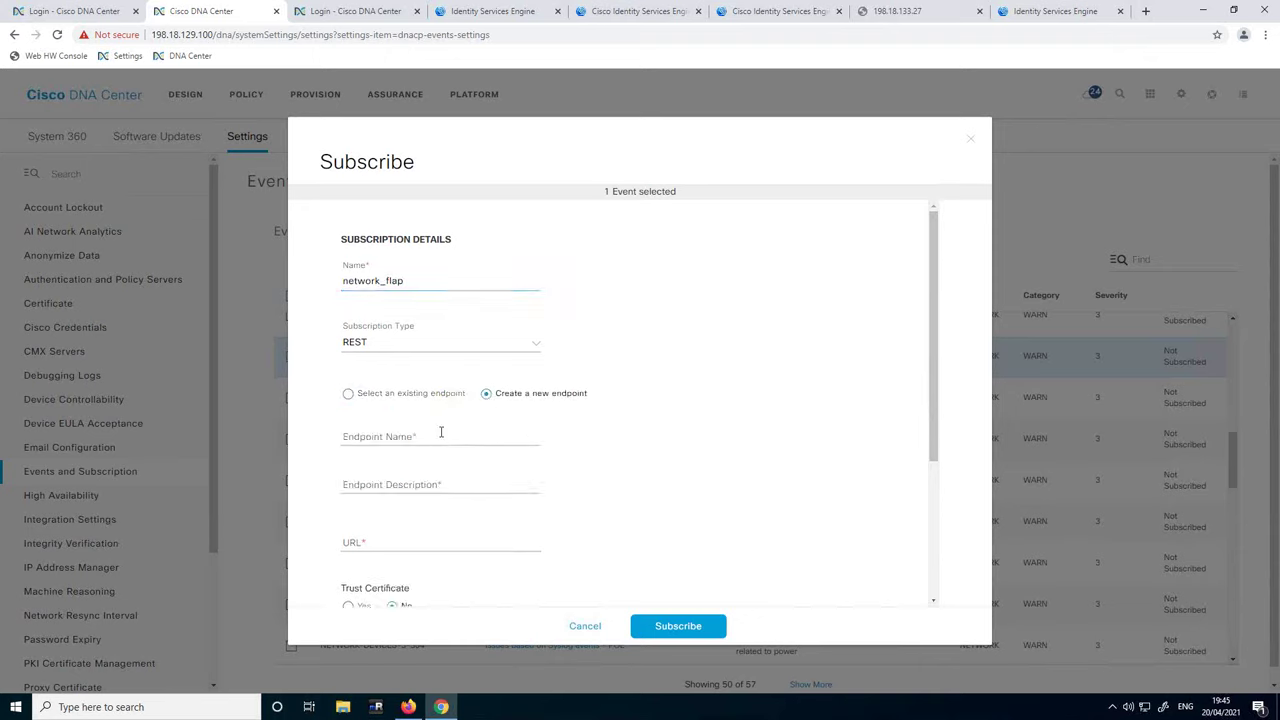
pyautogui.click(441, 432)
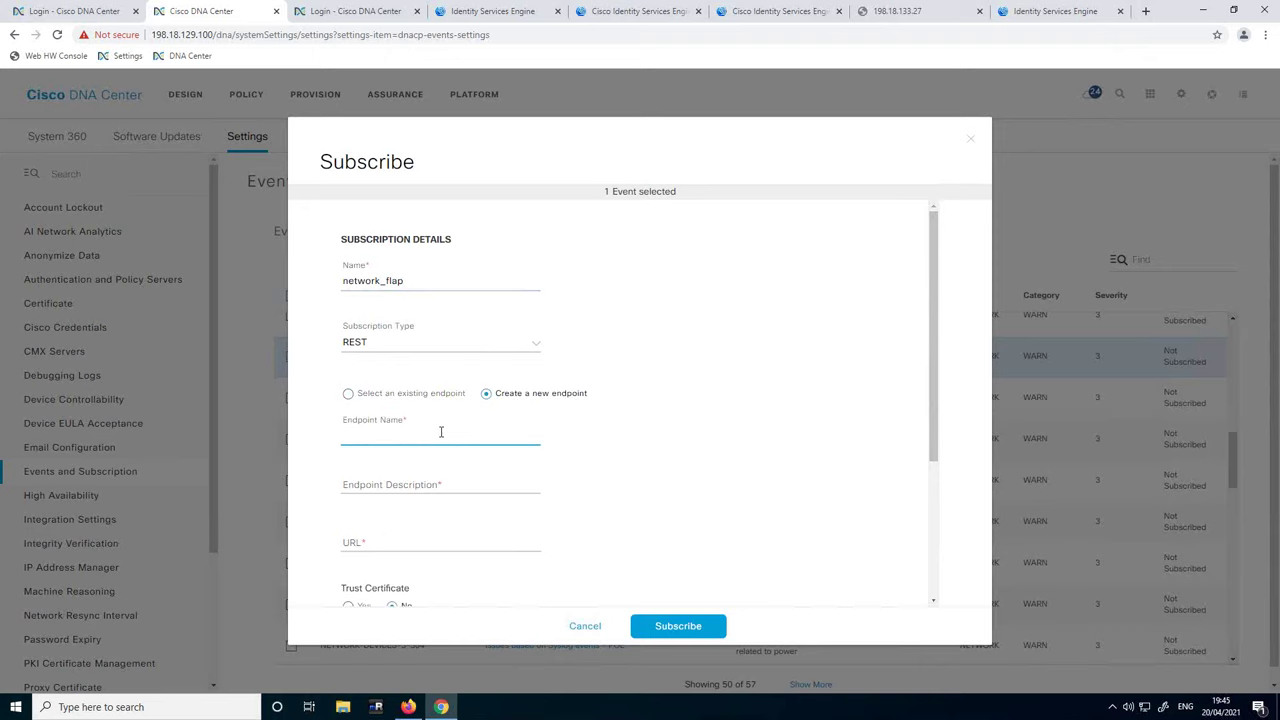
pyautogui.write('network_point')
pyautogui.press('Tab')
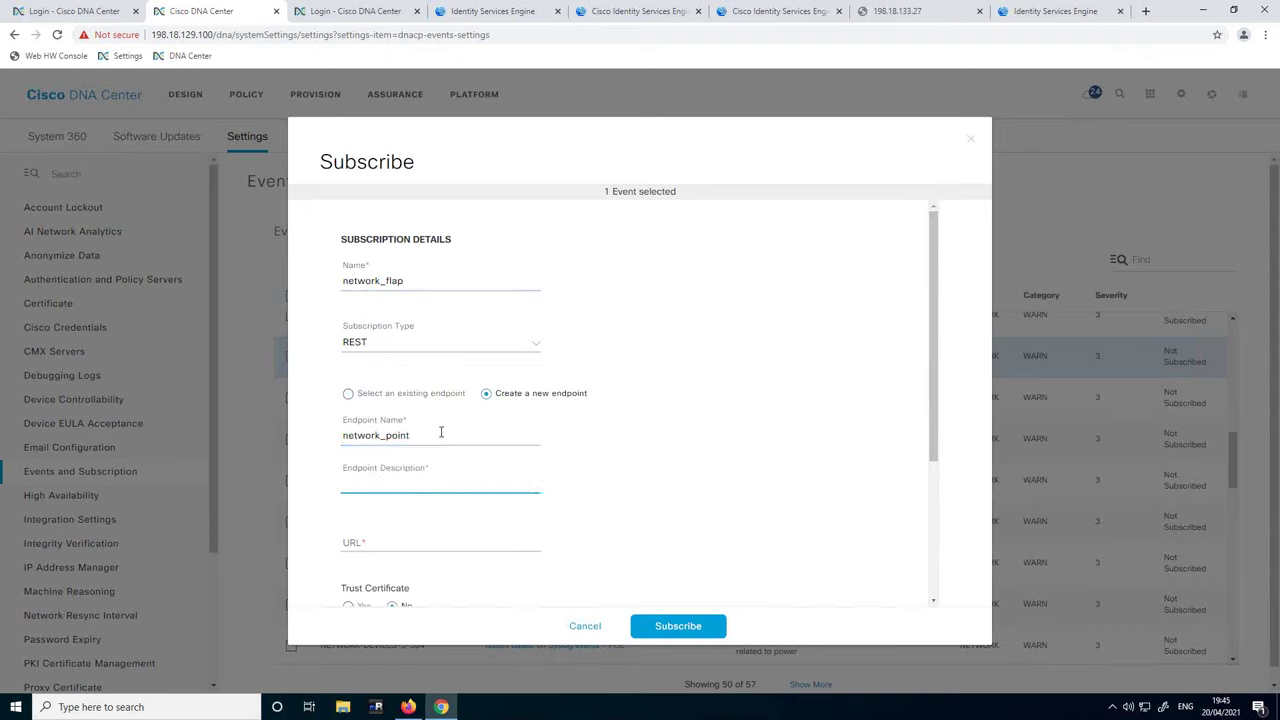
pyautogui.write('network flap hitory')
# Step: Paste the hook.io webhook URL and set the endpoint's HTTP method to POST
pyautogui.click(390, 542)
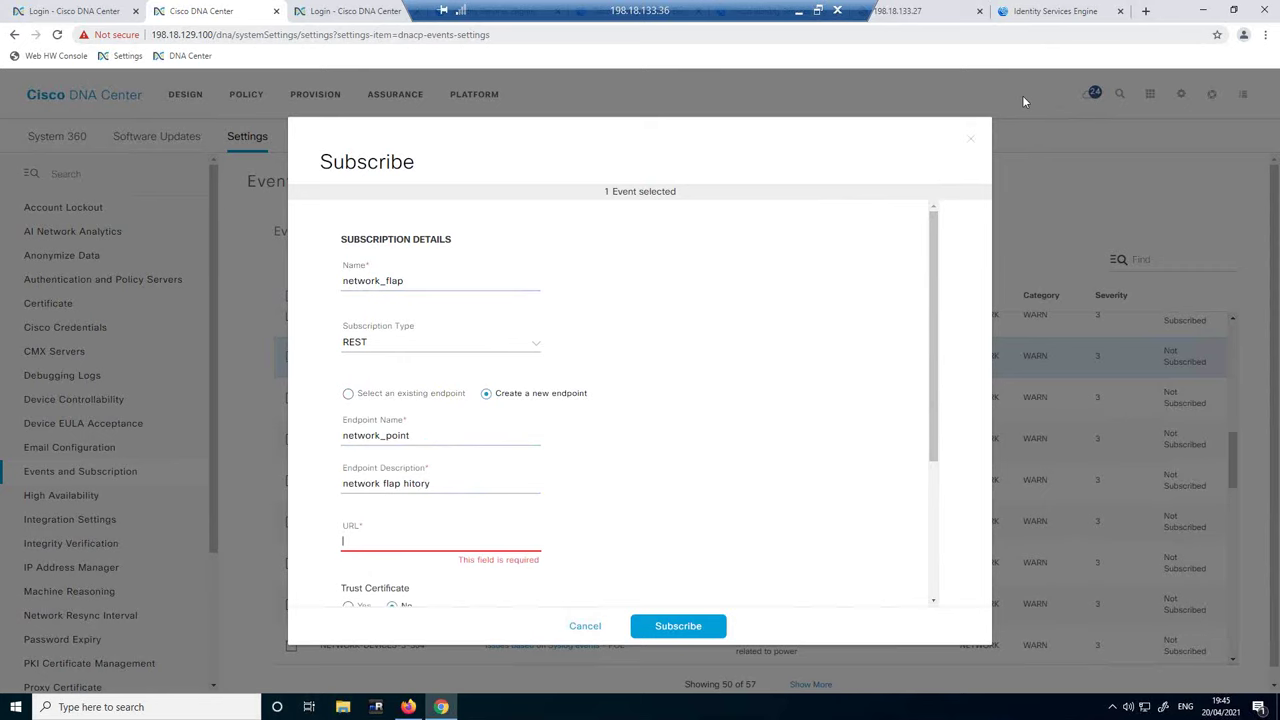
pyautogui.click(435, 543)
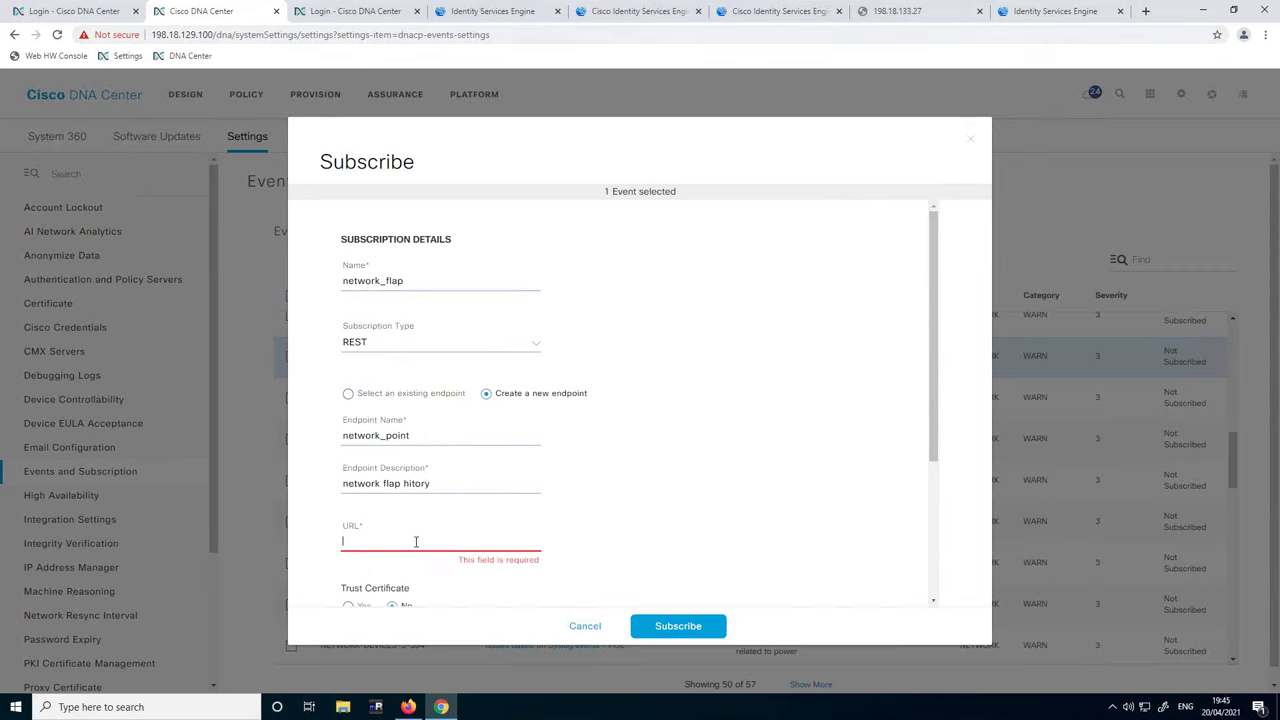
pyautogui.write('https://hook.io/ratneshkumar721/dnac')
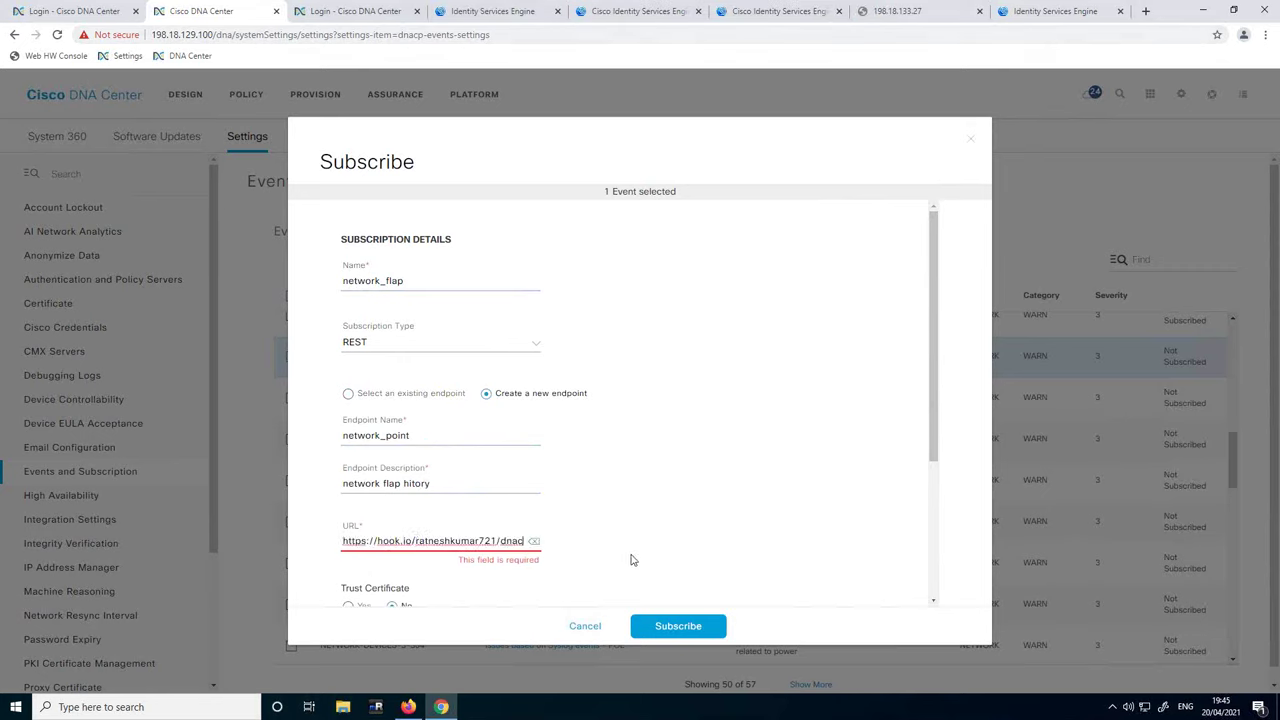
pyautogui.click(729, 565)
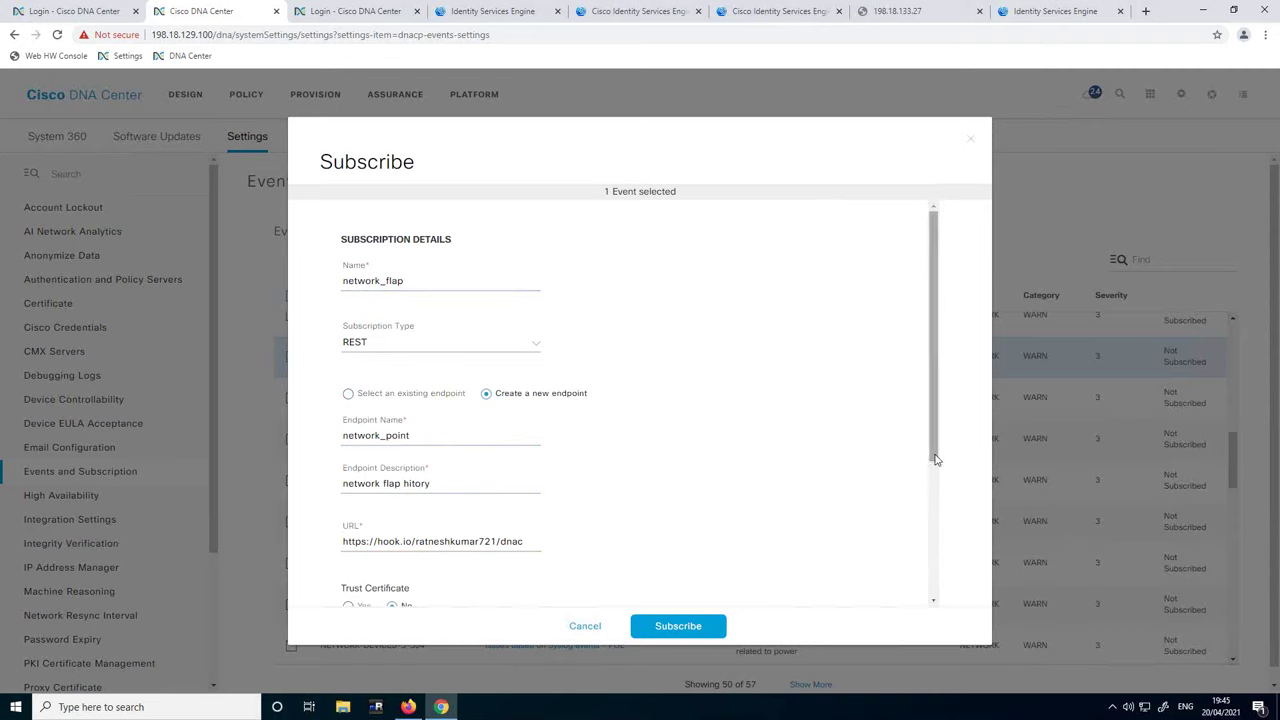
pyautogui.scroll(-1, 944, 495)
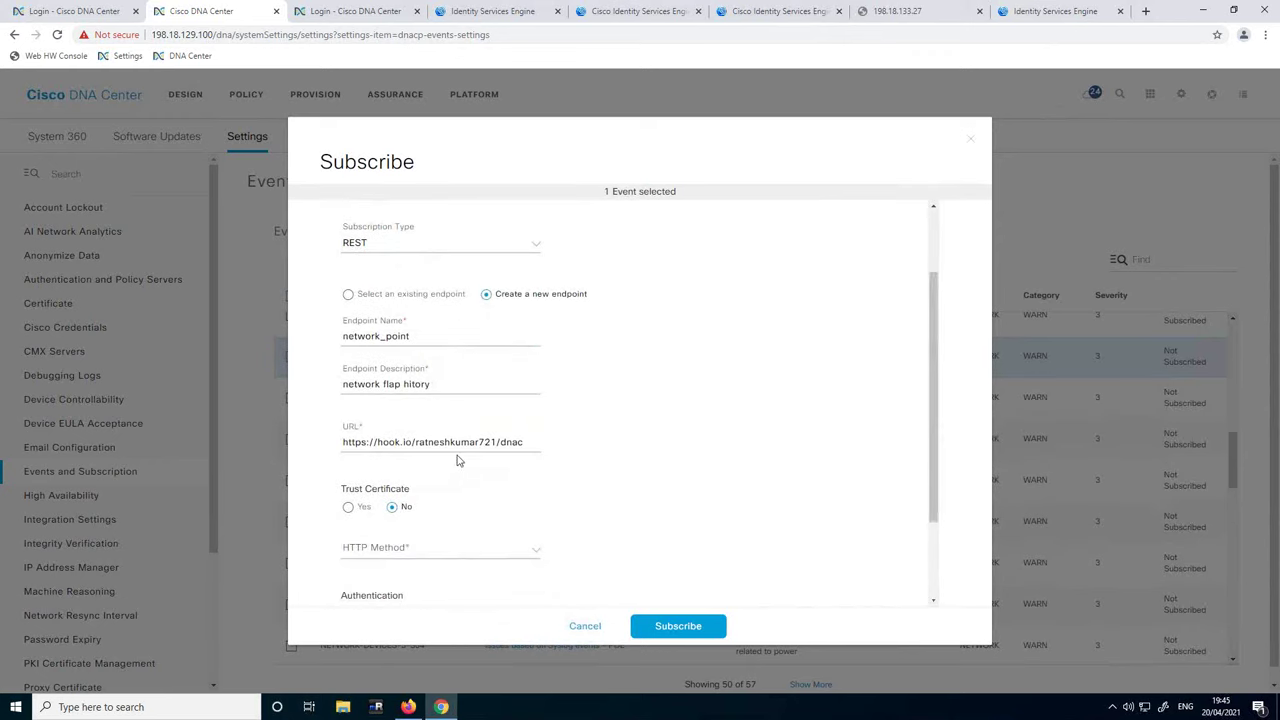
pyautogui.click(933, 601)
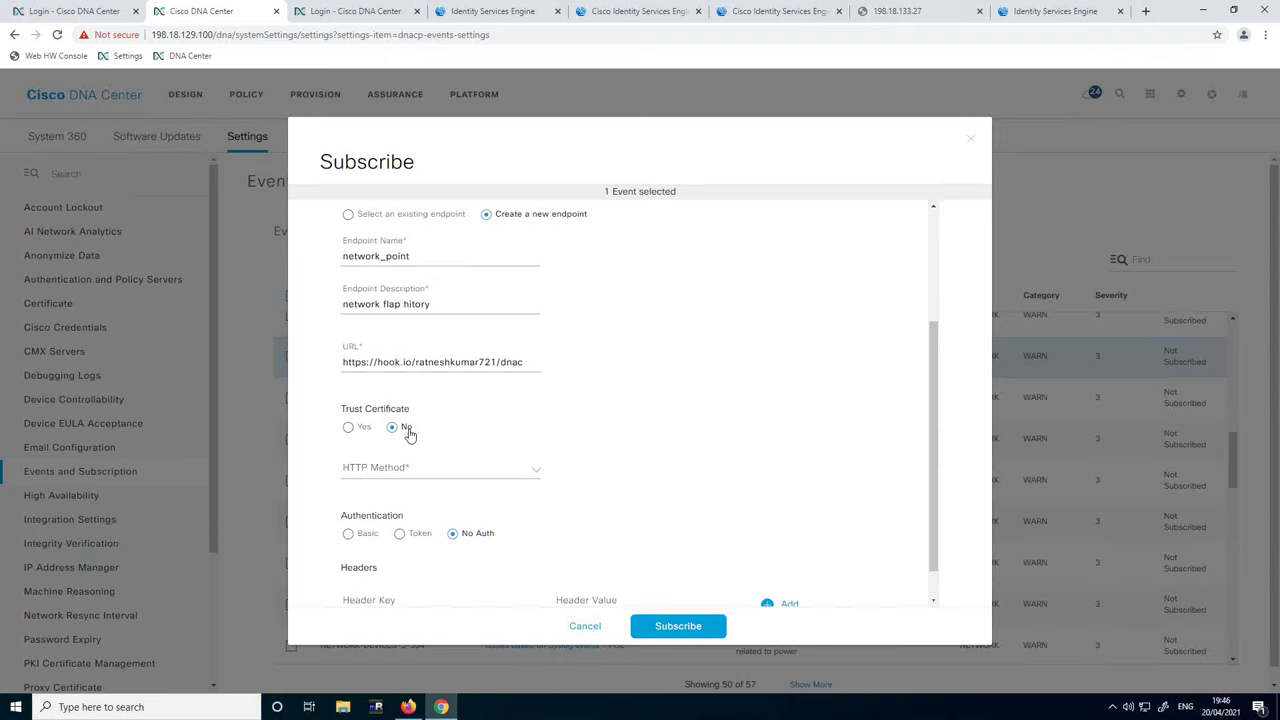
pyautogui.click(529, 472)
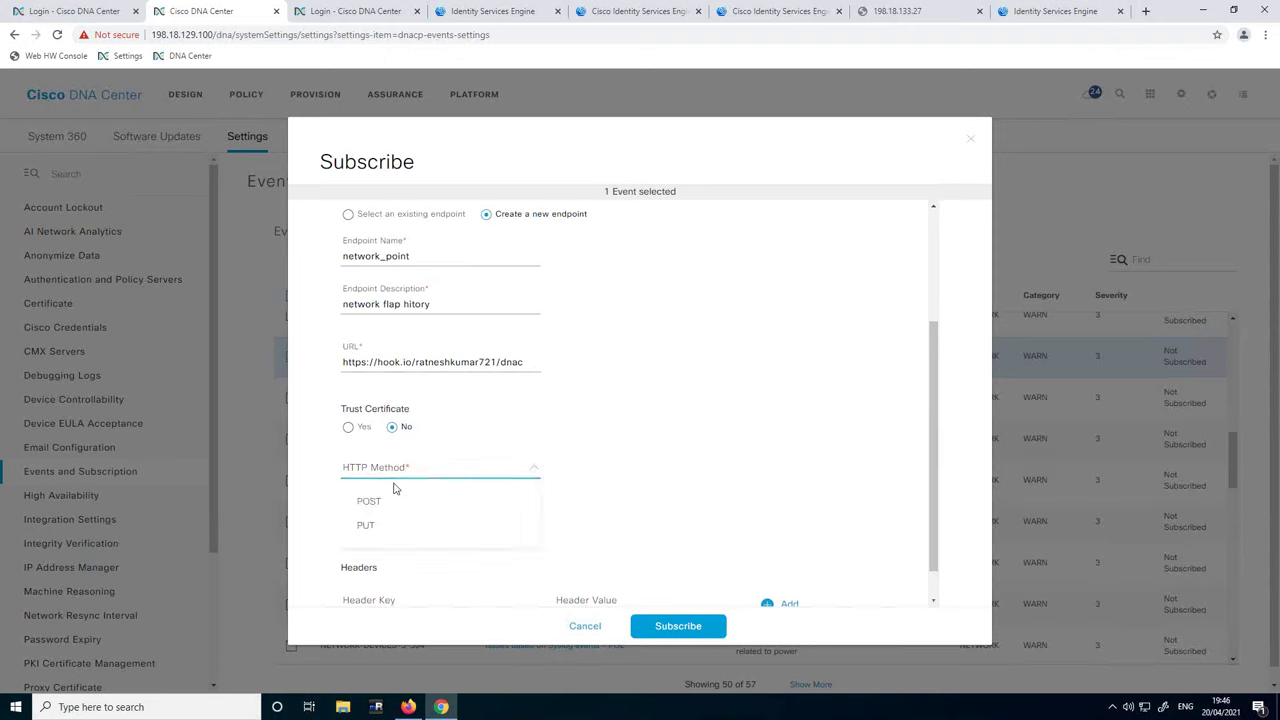
pyautogui.click(386, 506)
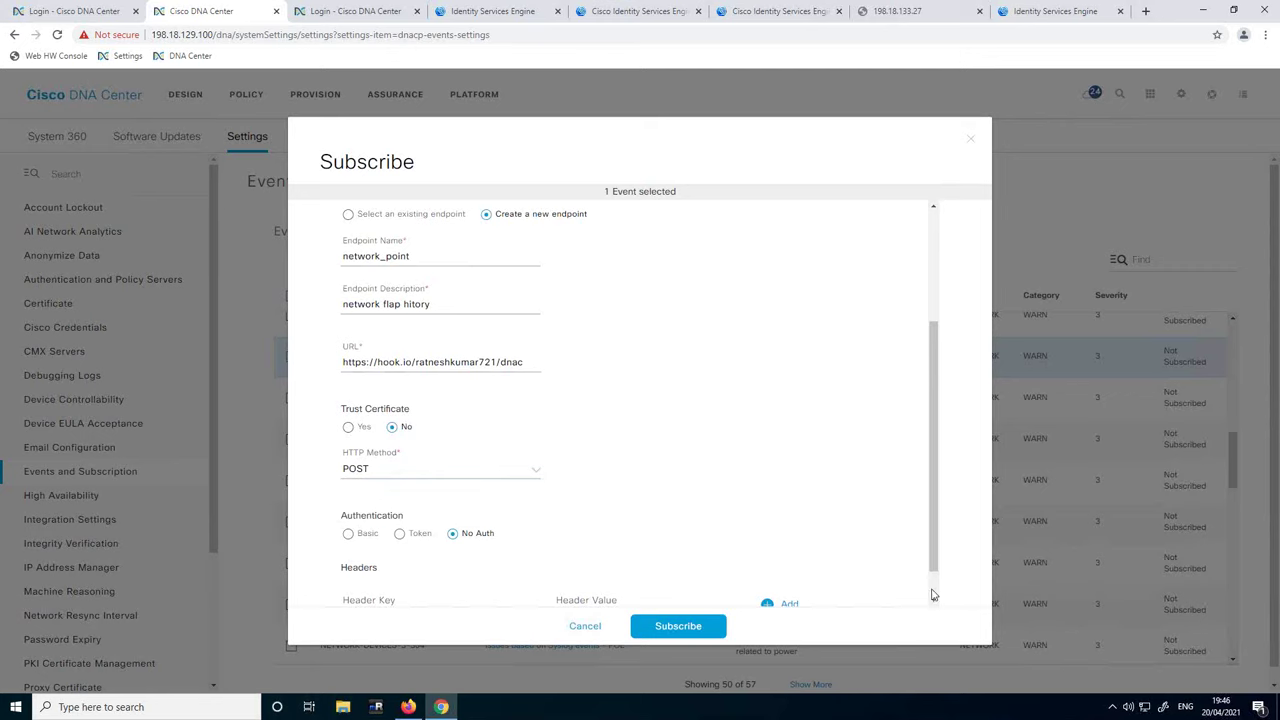
pyautogui.scroll(-1, 932, 595)
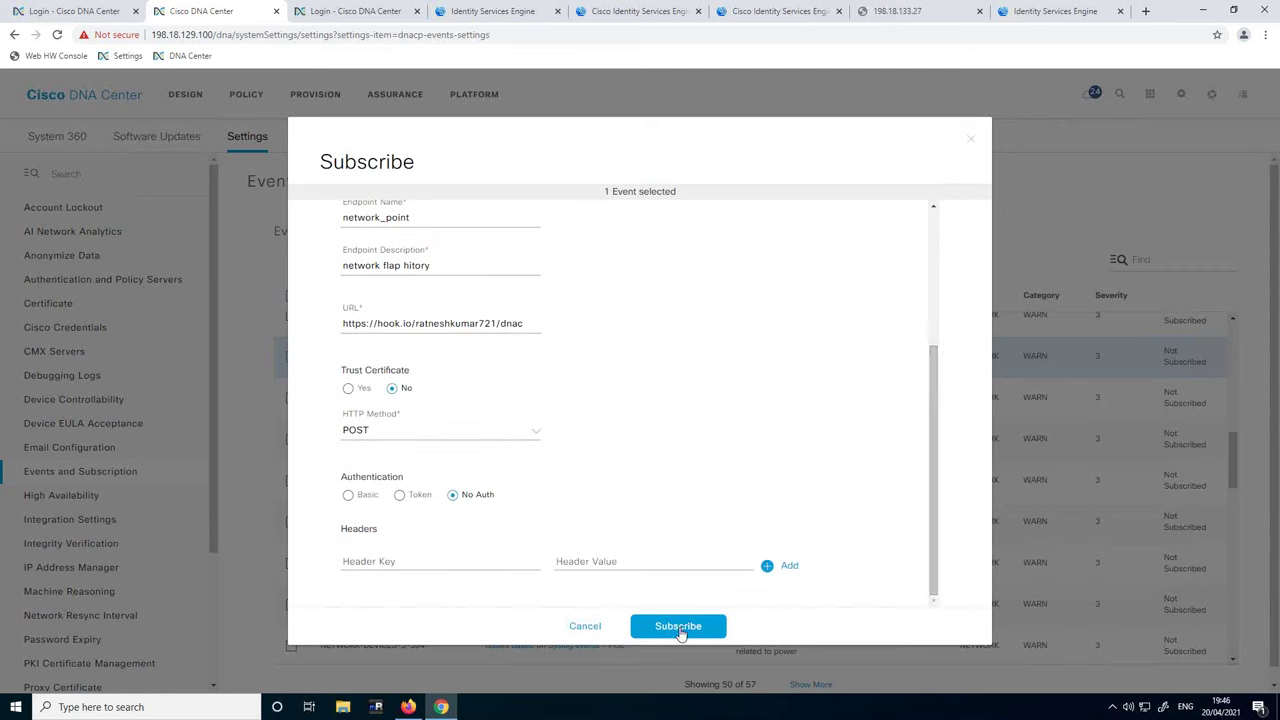
# Step: Submit the subscription and confirm network_flap is listed under the event's active REST subscriptions
pyautogui.click(678, 626)
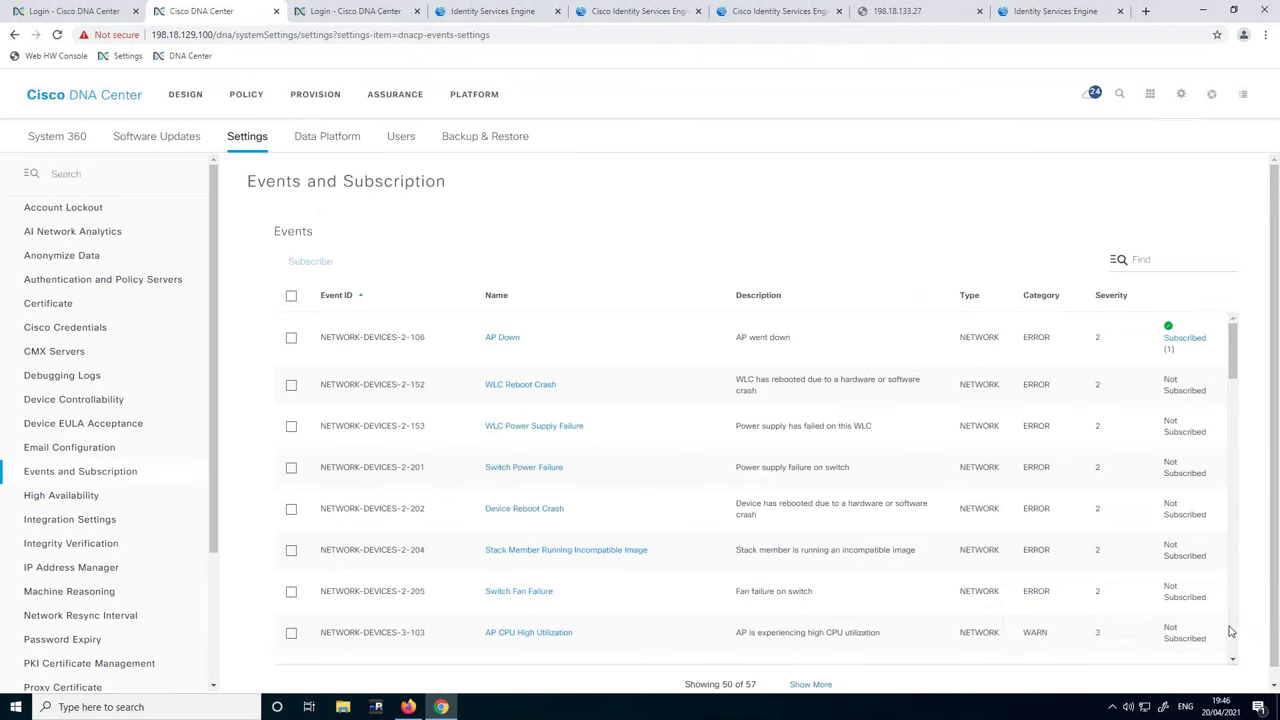
pyautogui.scroll(-5, 1230, 631)
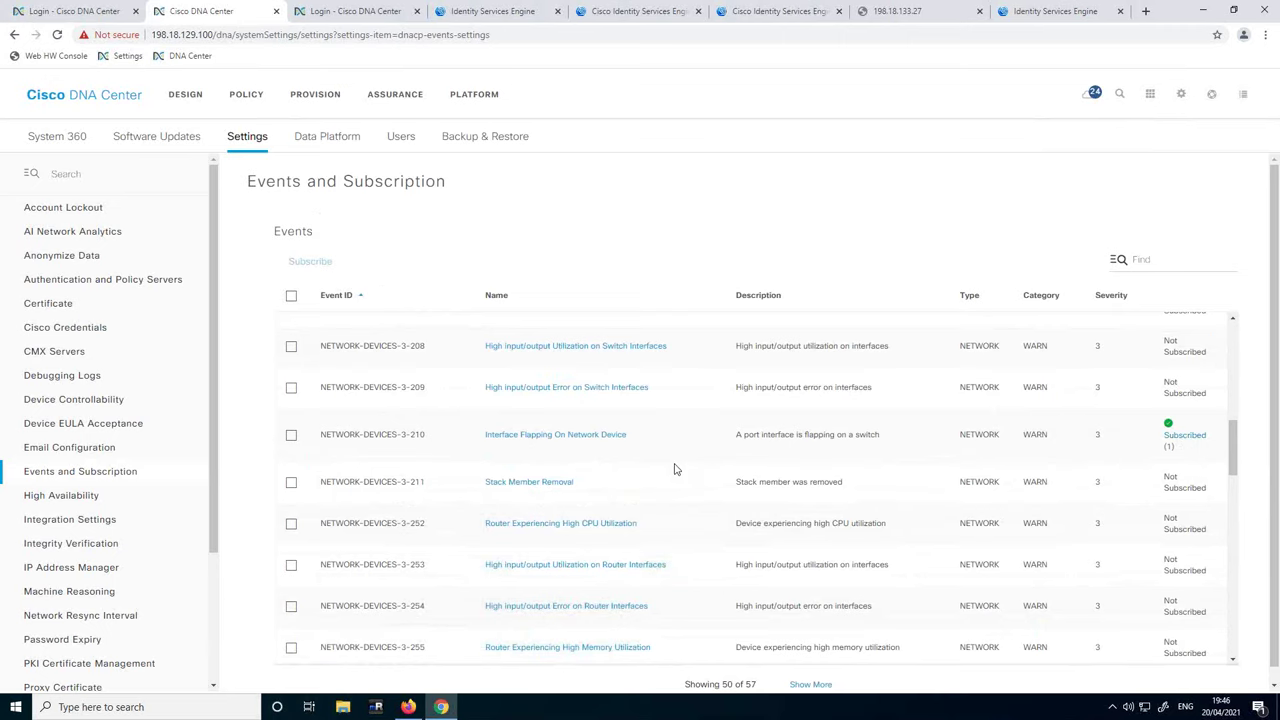
pyautogui.click(575, 442)
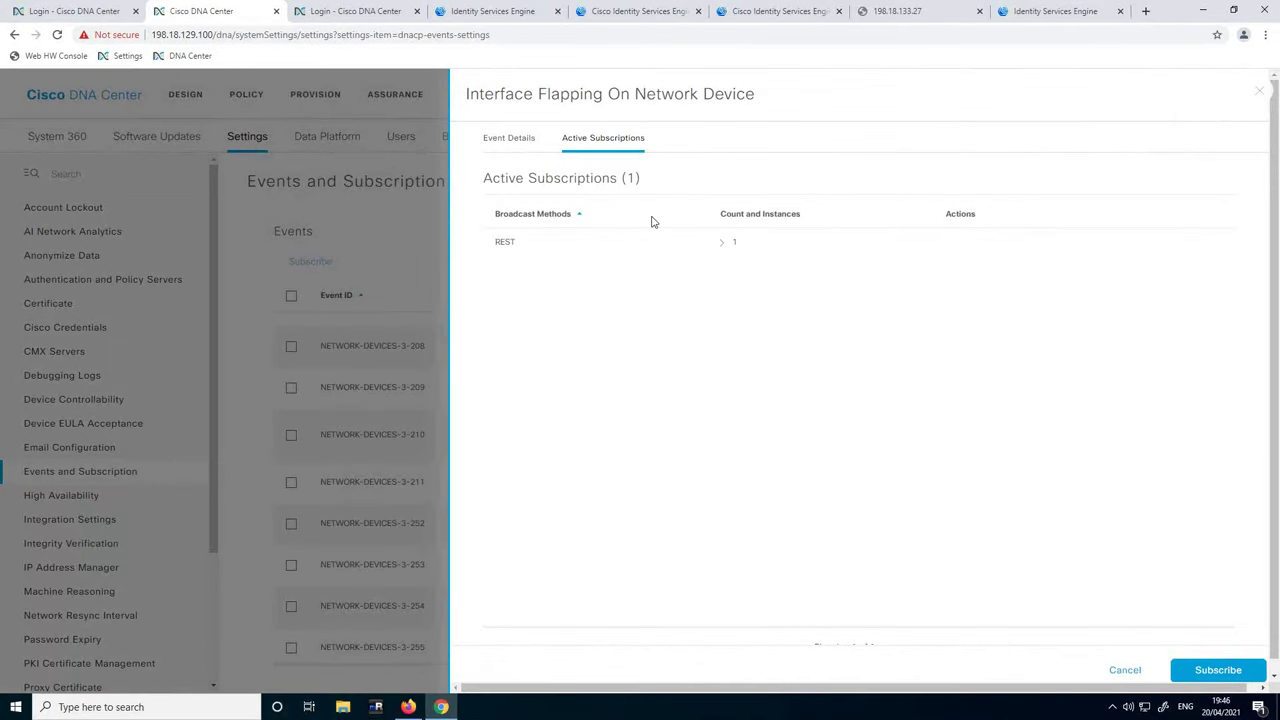
pyautogui.click(722, 246)
pyautogui.click(1021, 273)
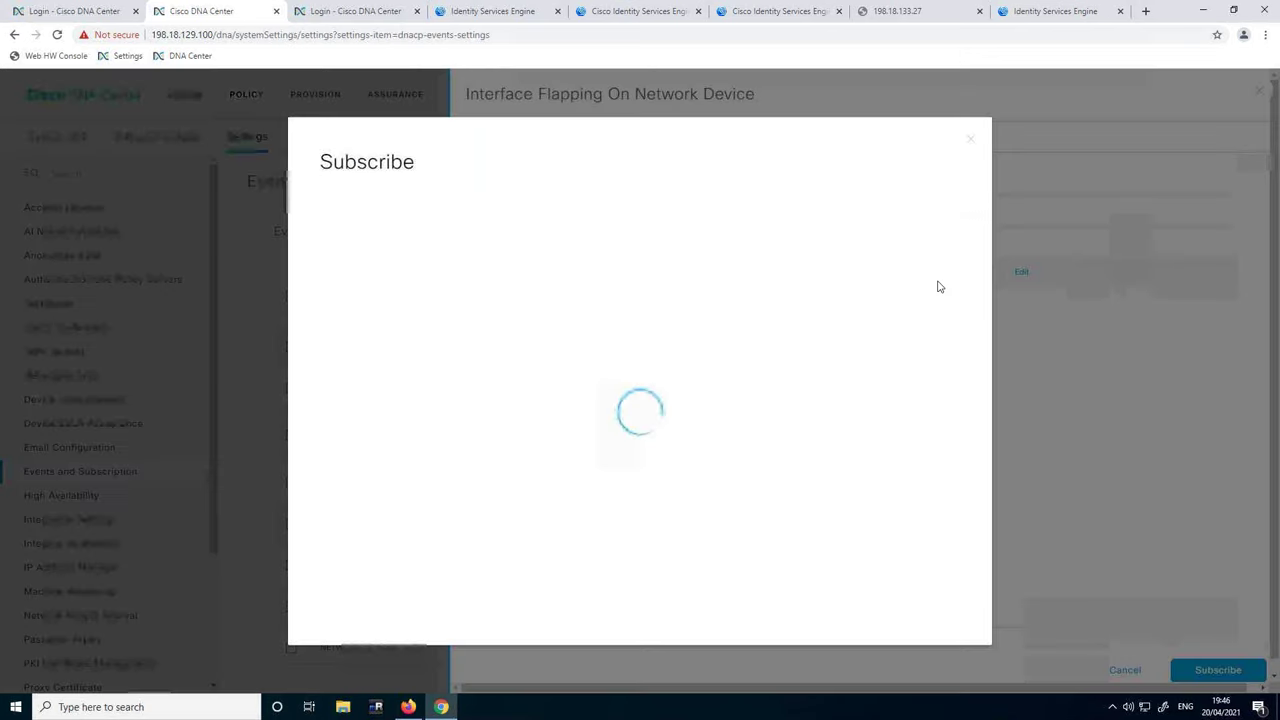
pyautogui.click(970, 150)
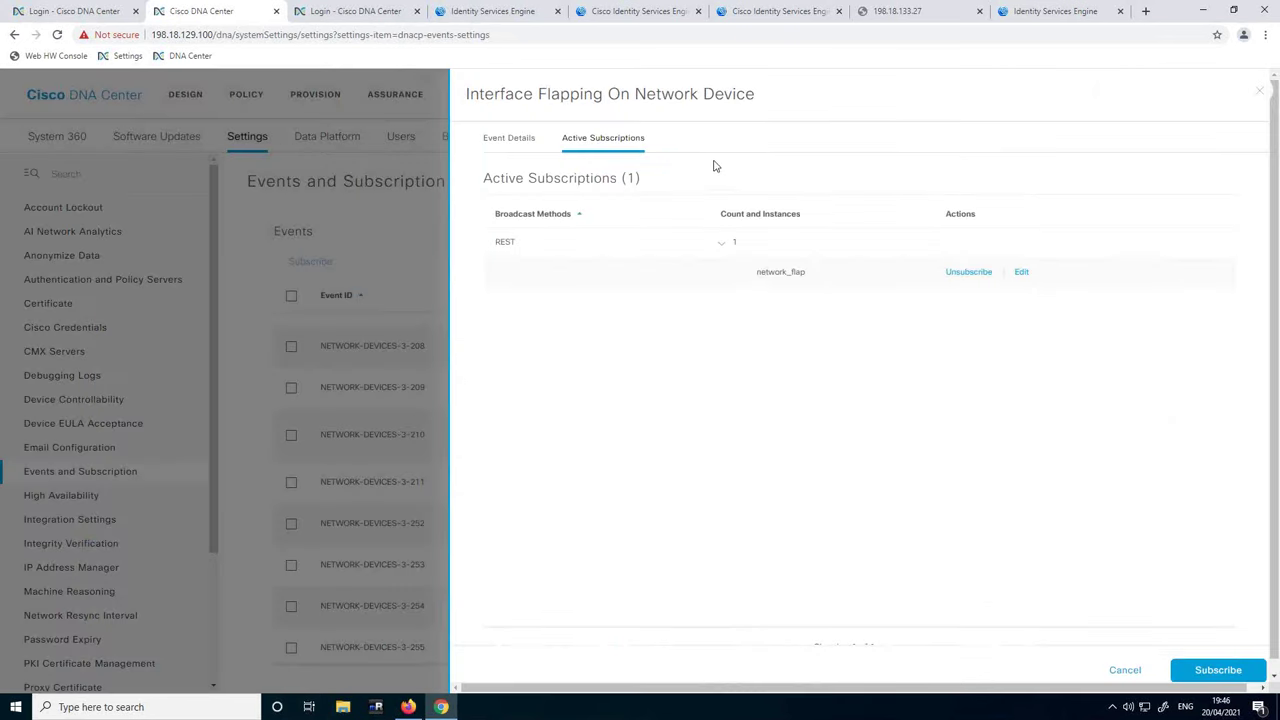
# Step: Review the event details: Event Id NETWORK-DEVICES-3-210, namespace ASSURANCE, sub domain Devices, type NETWORK
pyautogui.click(508, 142)
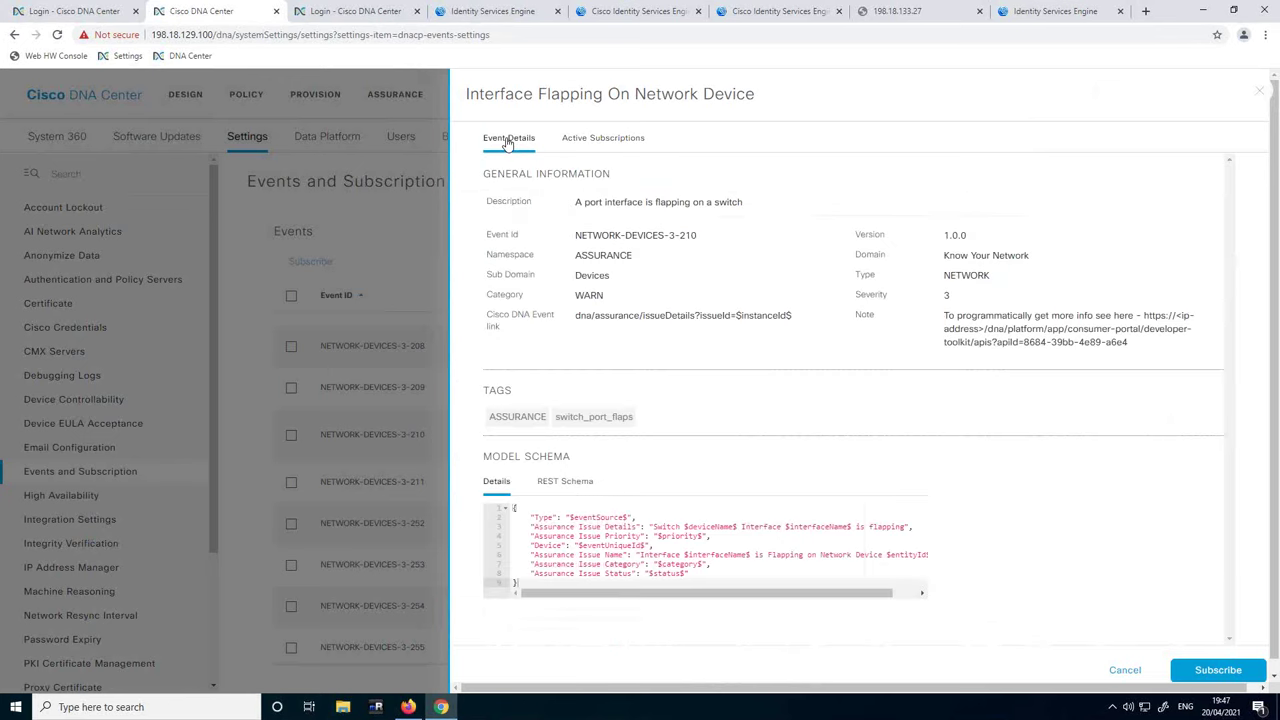
pyautogui.doubleClick(594, 202)
pyautogui.tripleClick(634, 235)
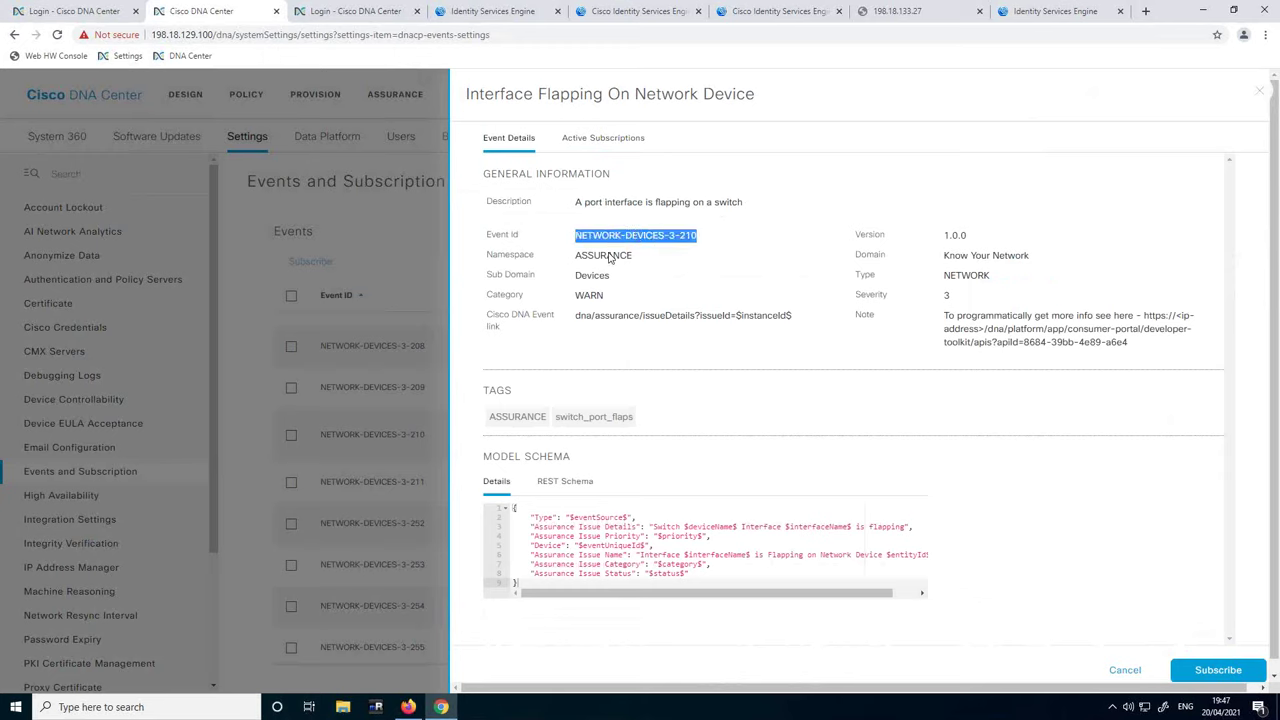
pyautogui.doubleClick(607, 255)
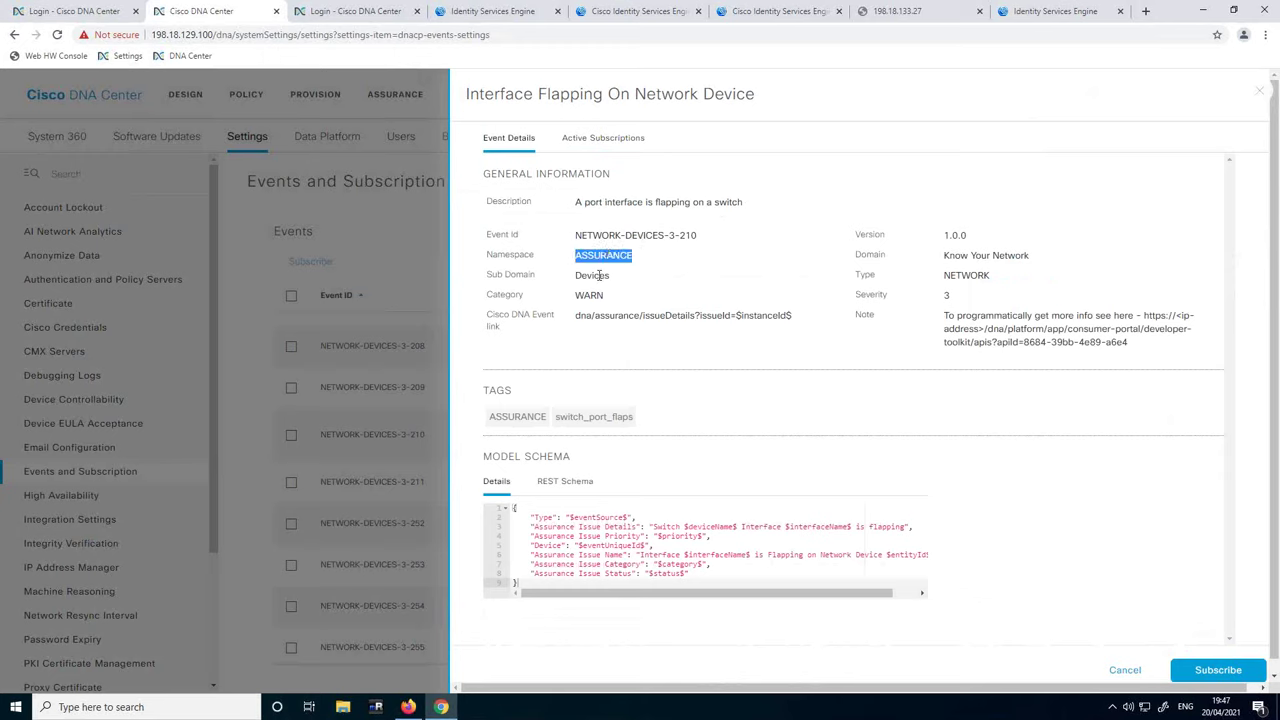
pyautogui.doubleClick(599, 278)
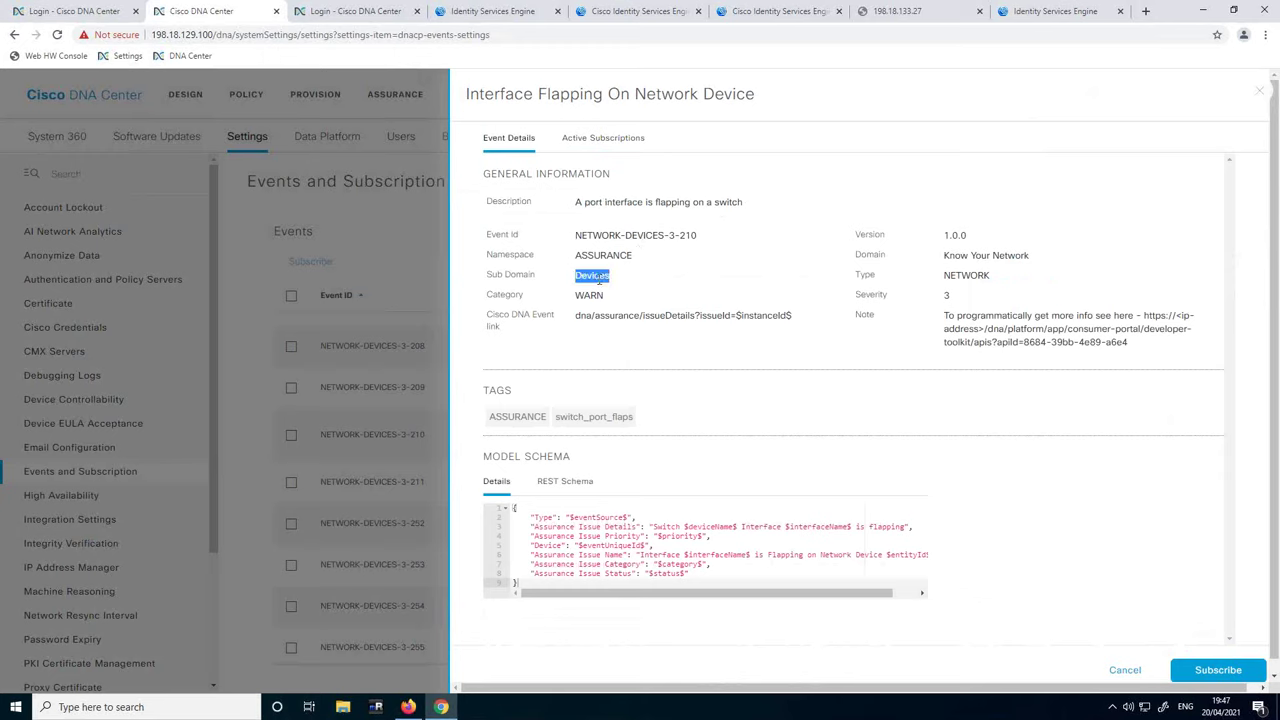
pyautogui.tripleClick(607, 316)
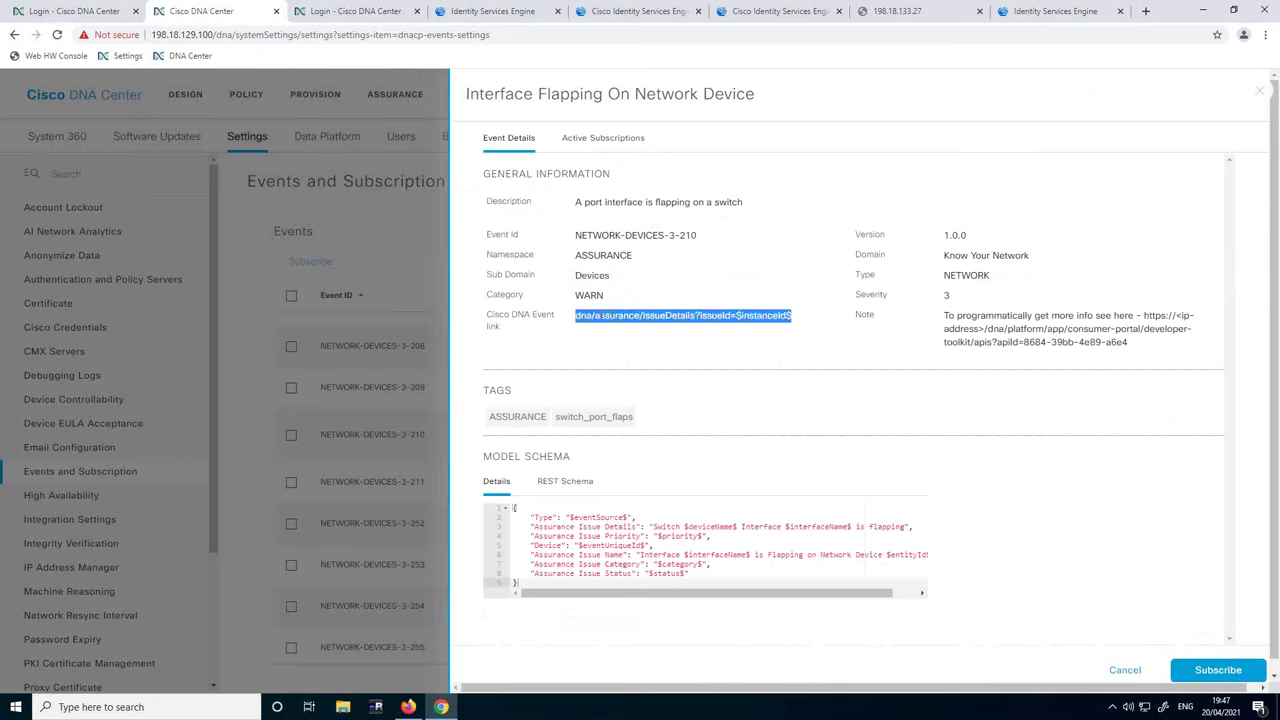
pyautogui.doubleClick(706, 316)
pyautogui.tripleClick(764, 317)
pyautogui.tripleClick(978, 256)
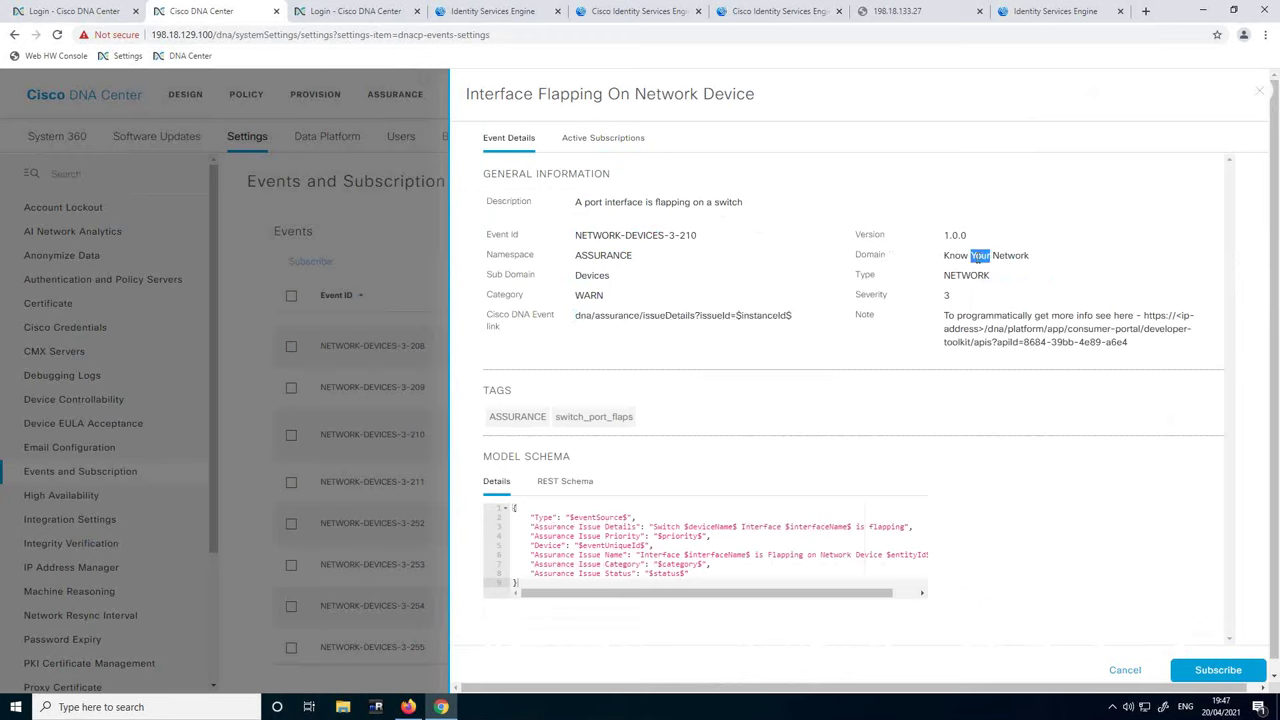
pyautogui.doubleClick(973, 276)
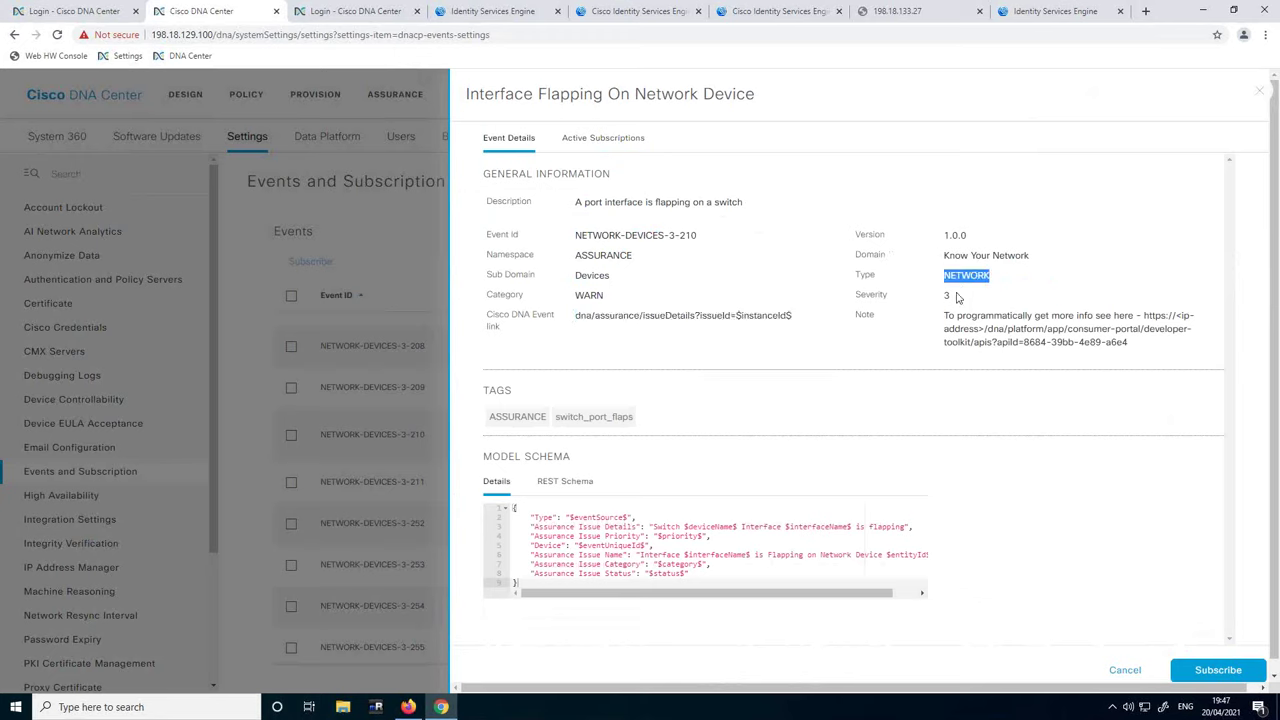
pyautogui.tripleClick(990, 317)
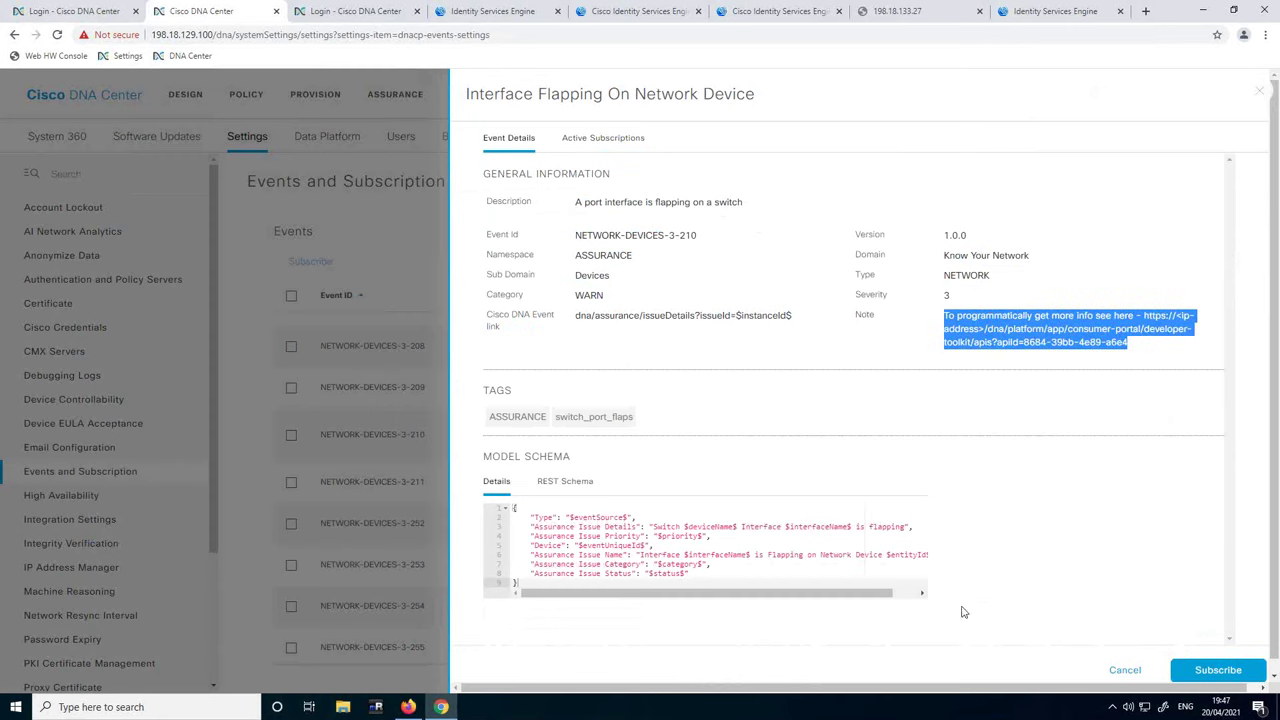
# Step: Inspect the event's REST schema, including the $eventSource$ and Switch fields
pyautogui.click(905, 595)
pyautogui.click(532, 594)
pyautogui.doubleClick(603, 517)
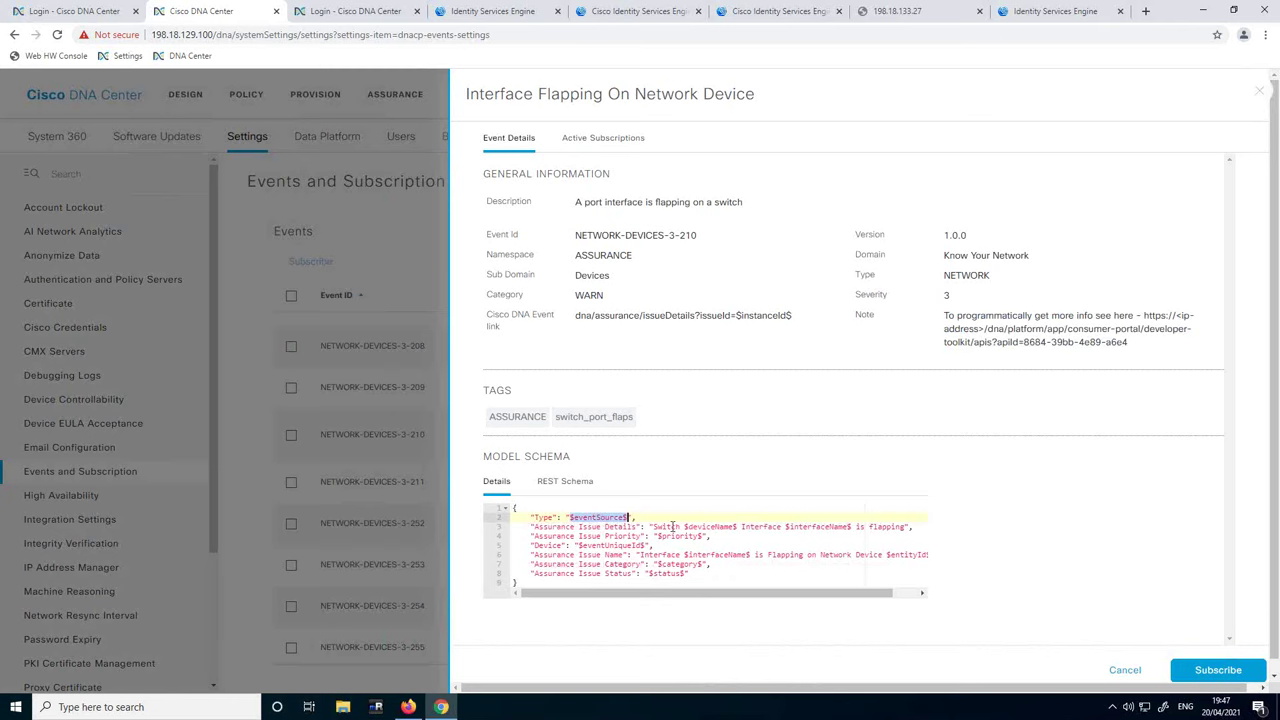
pyautogui.doubleClick(670, 527)
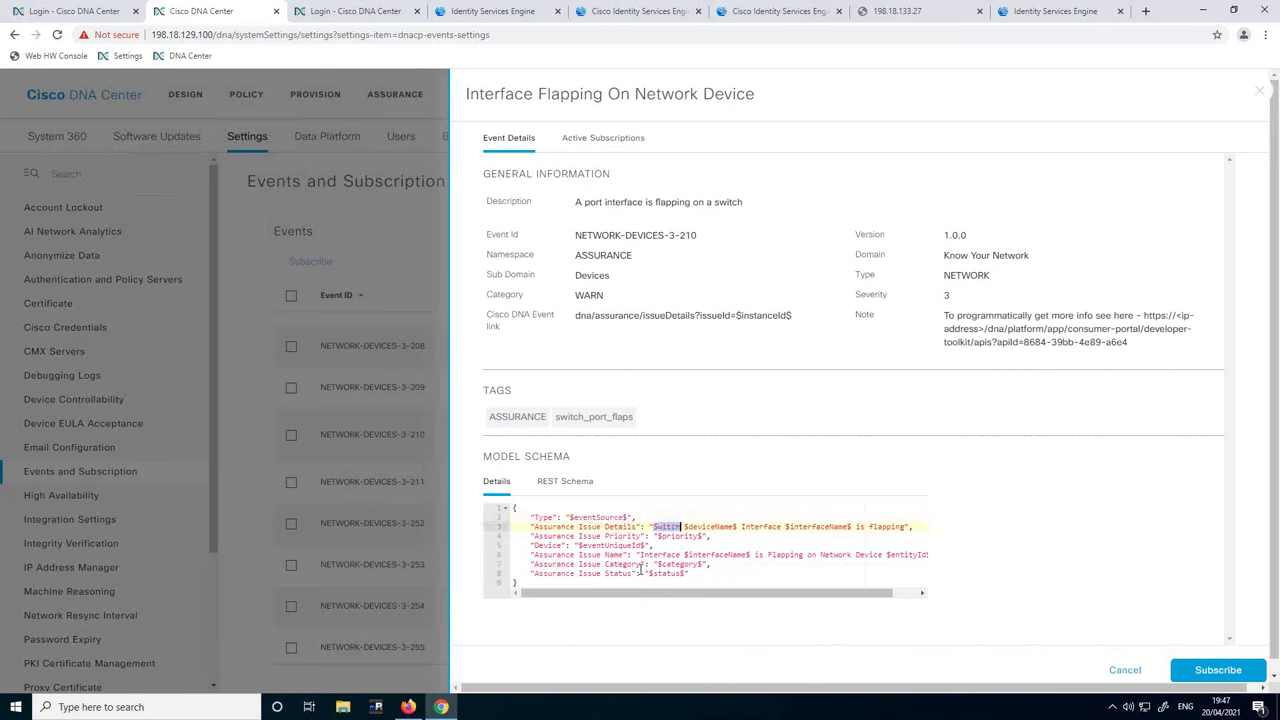
pyautogui.click(565, 484)
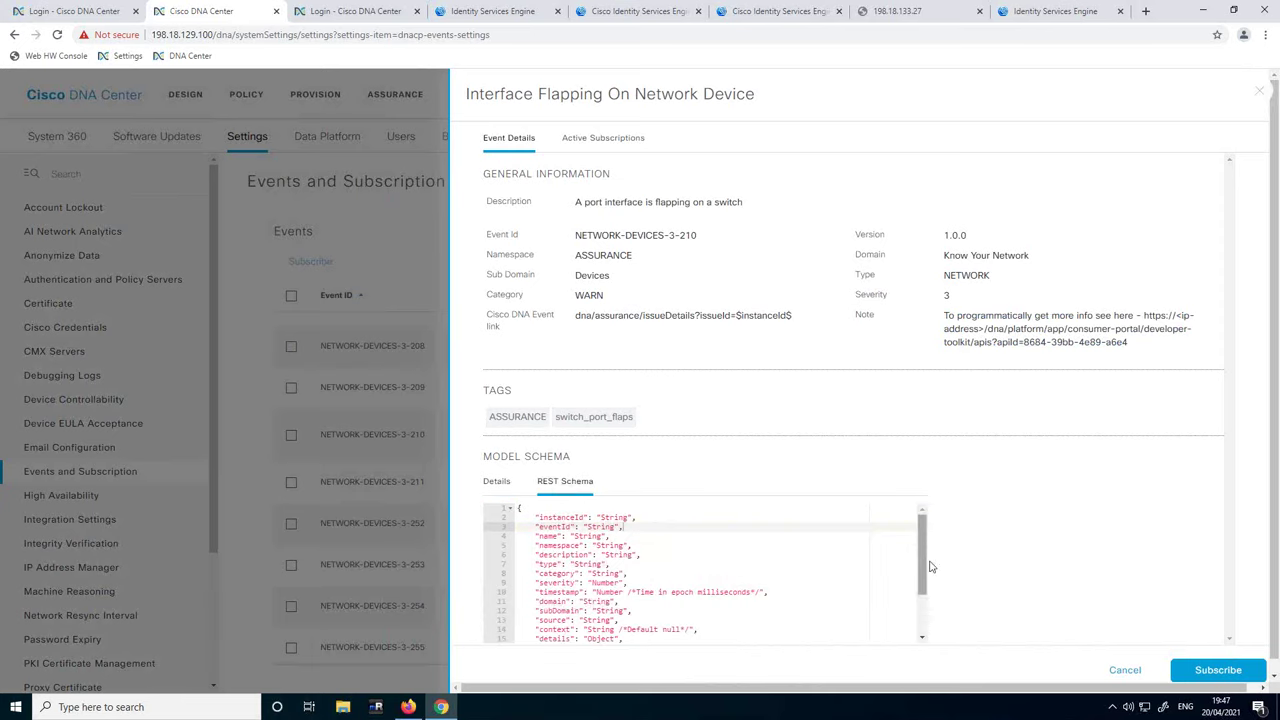
pyautogui.scroll(-3, 929, 625)
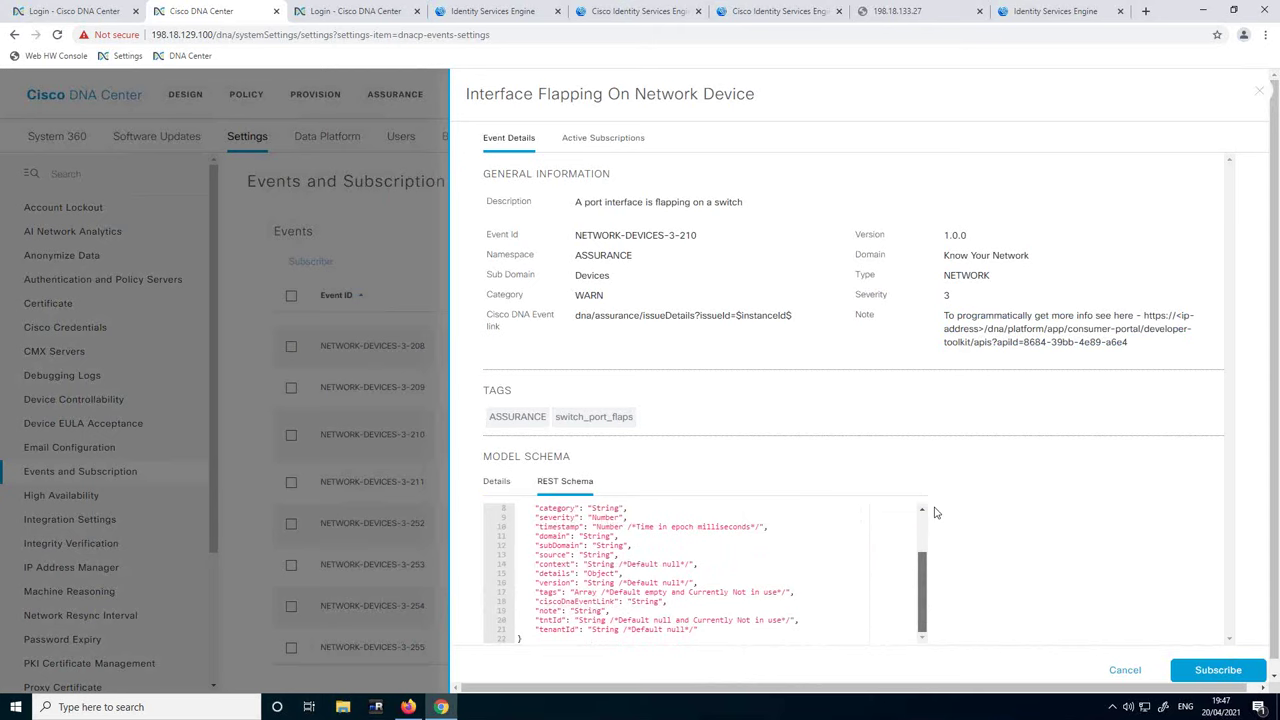
pyautogui.scroll(3, 934, 514)
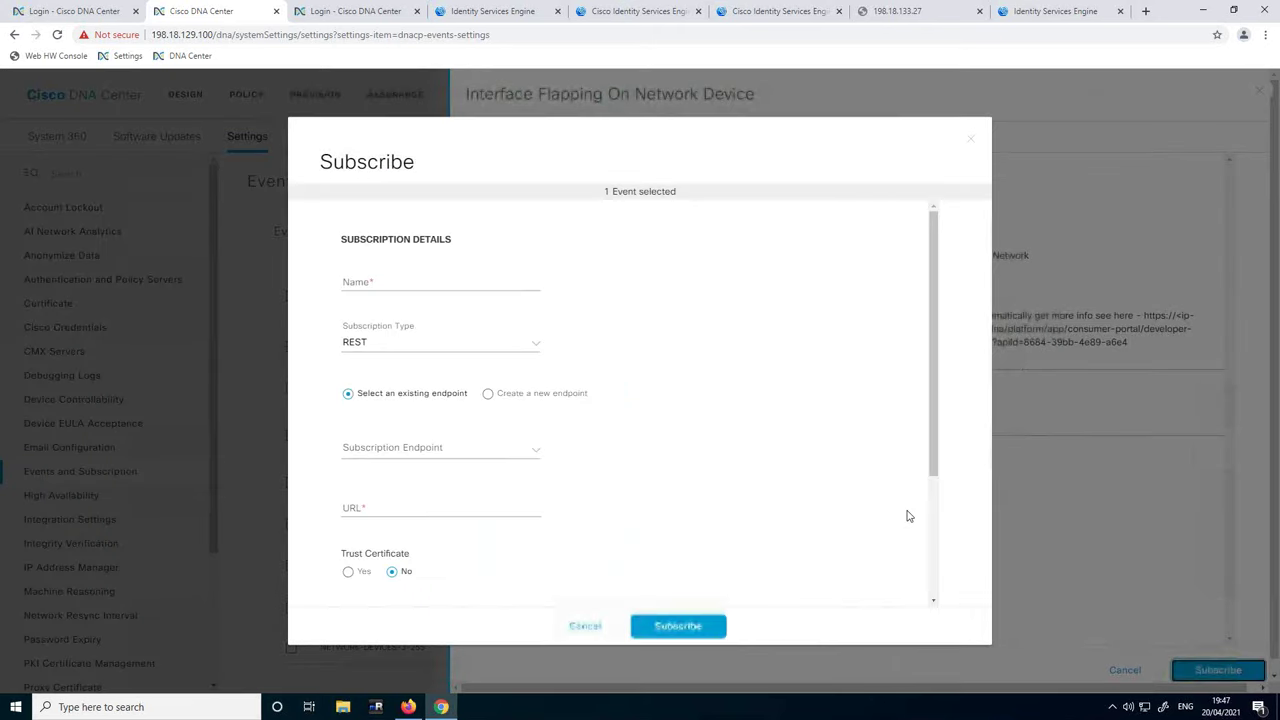
# Step: Dismiss the empty Subscribe form and close the event details panel without subscribing
pyautogui.click(678, 625)
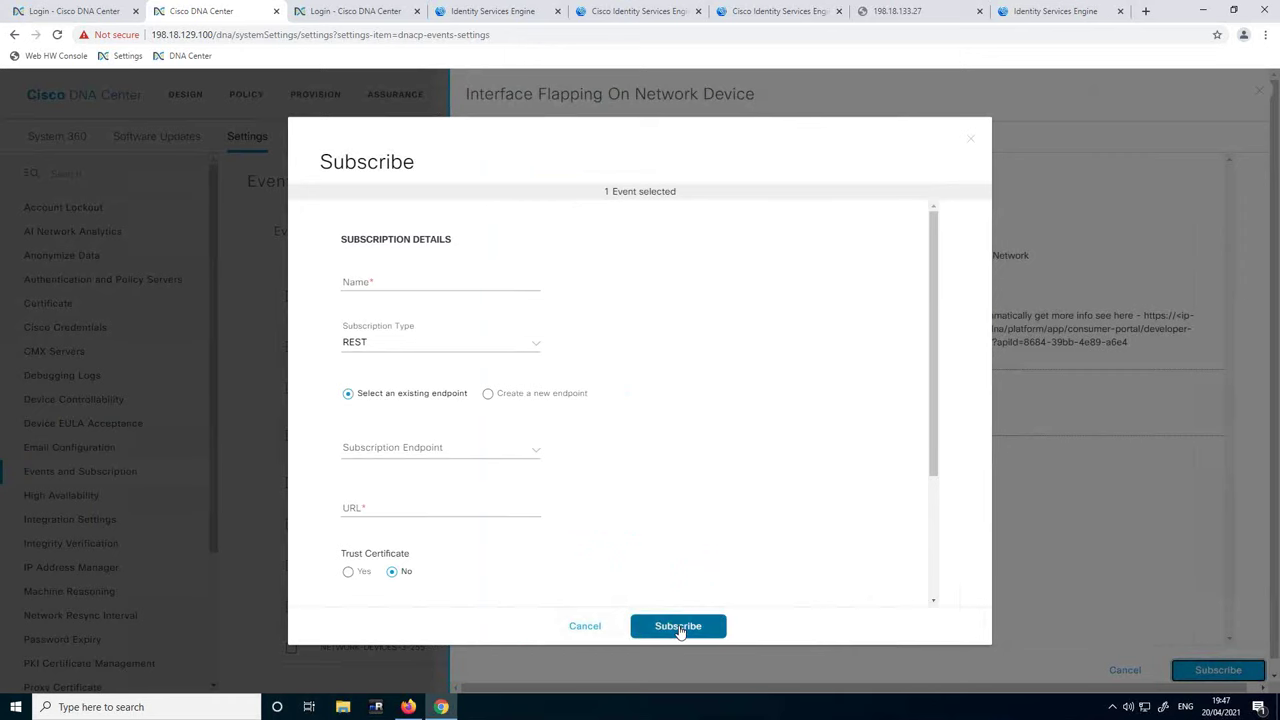
pyautogui.click(970, 140)
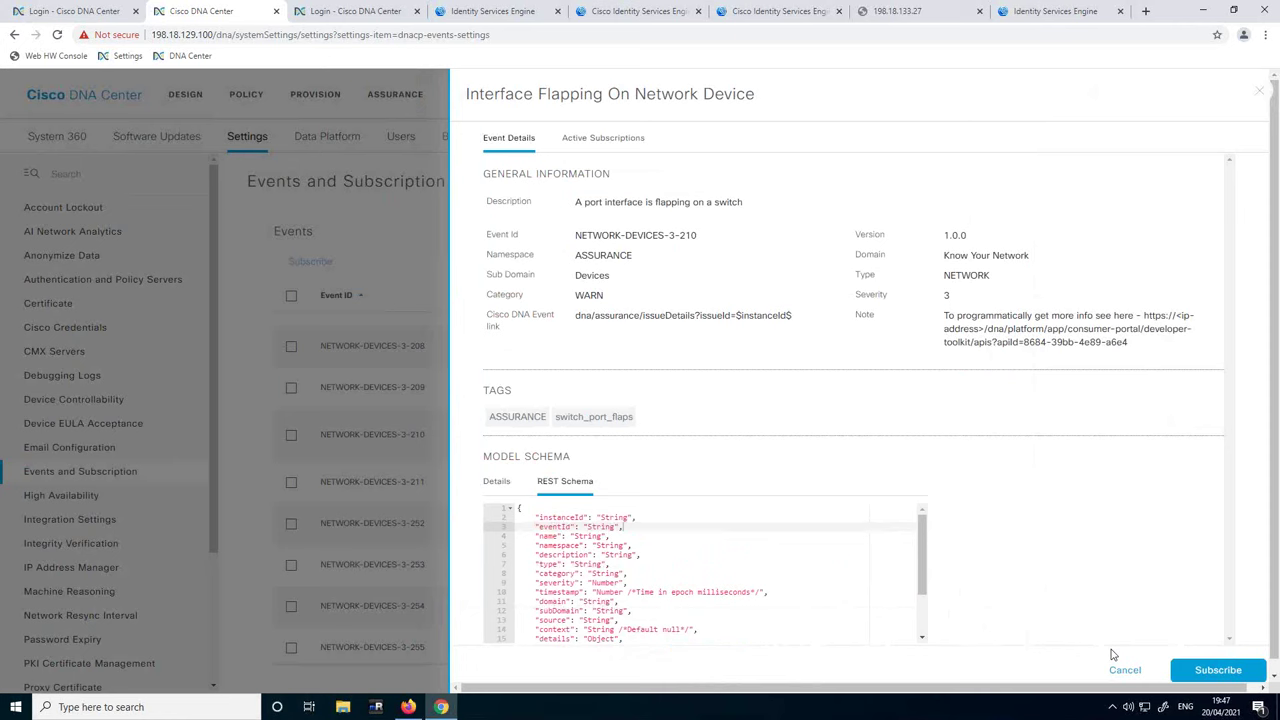
pyautogui.click(1124, 670)
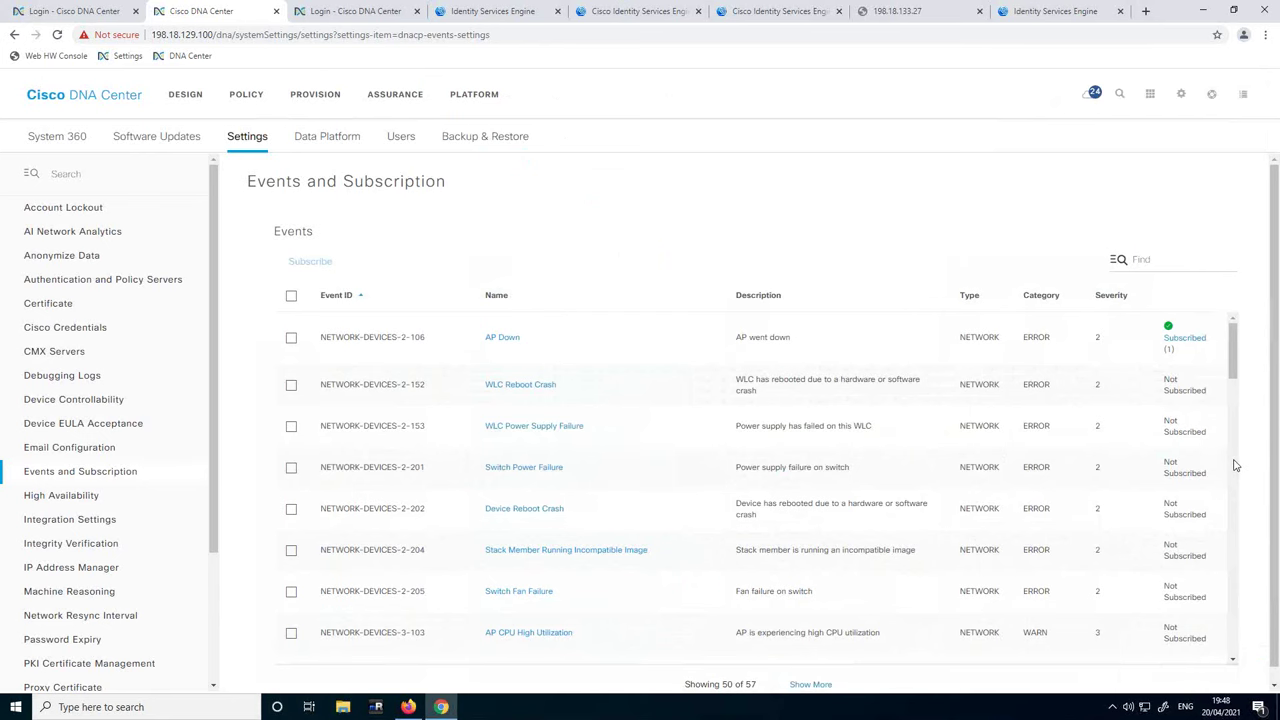
pyautogui.scroll(-3, 1235, 465)
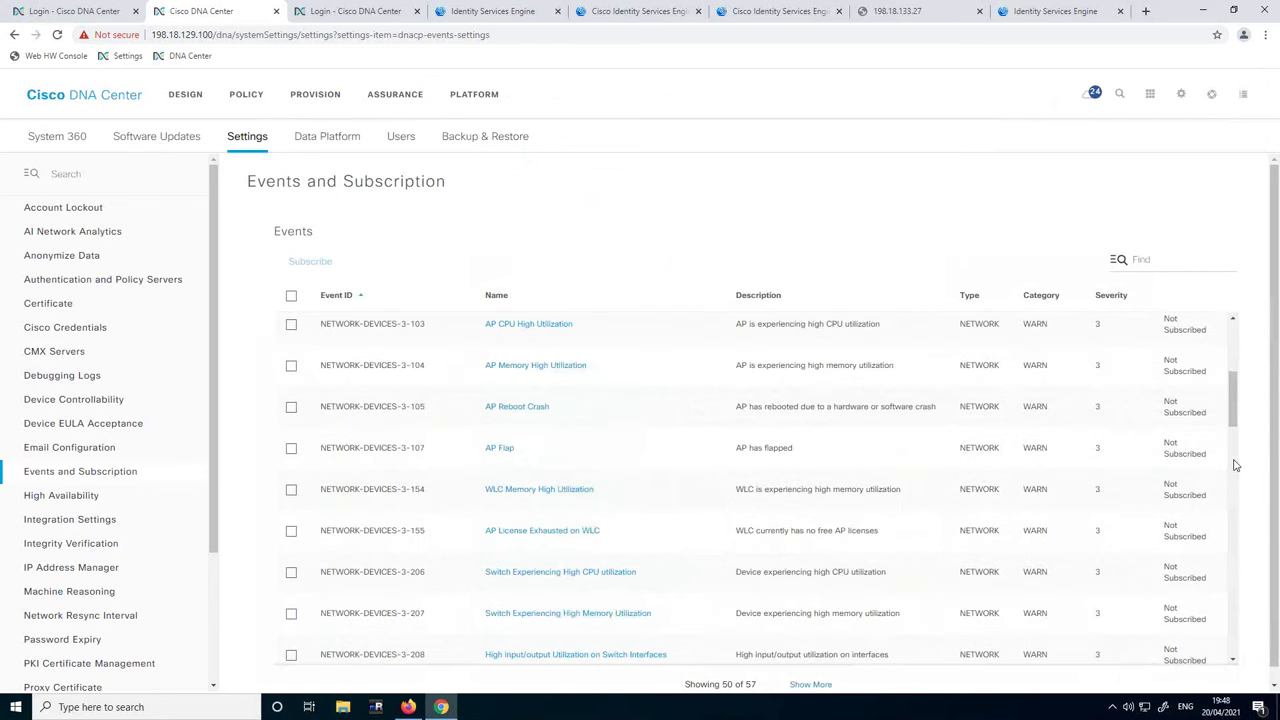
pyautogui.scroll(-3, 1235, 465)
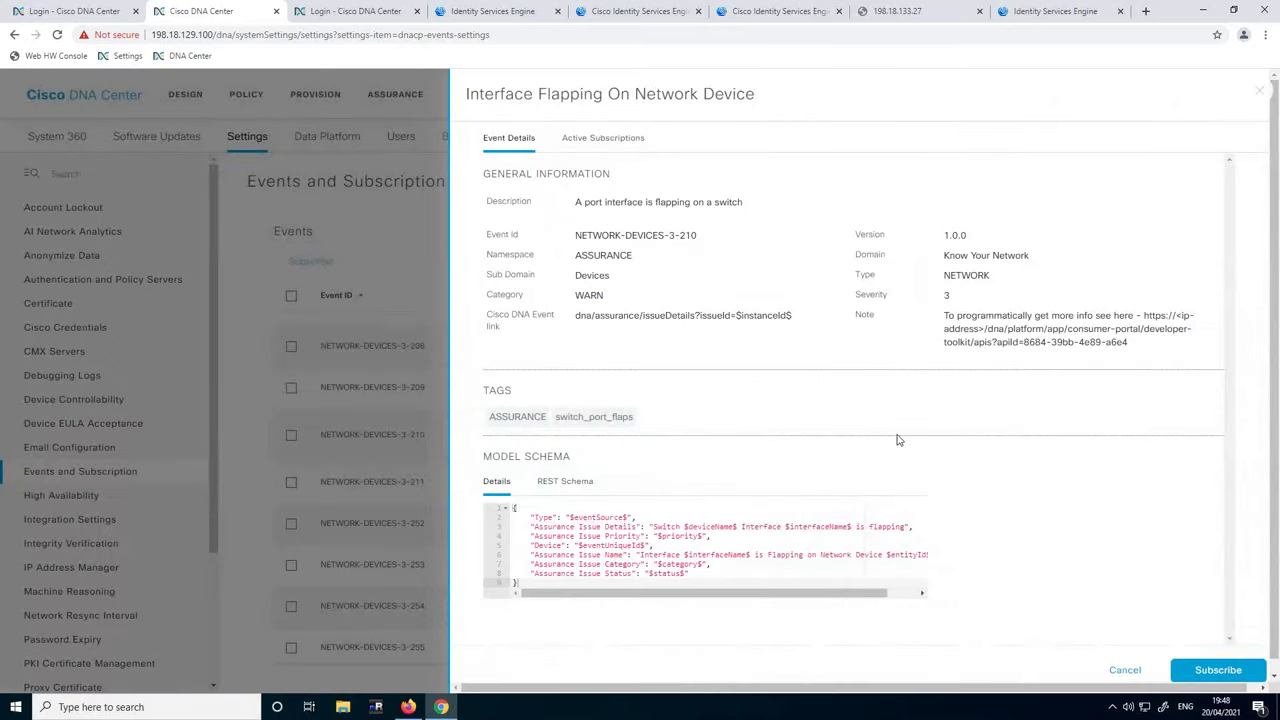
pyautogui.click(1124, 671)
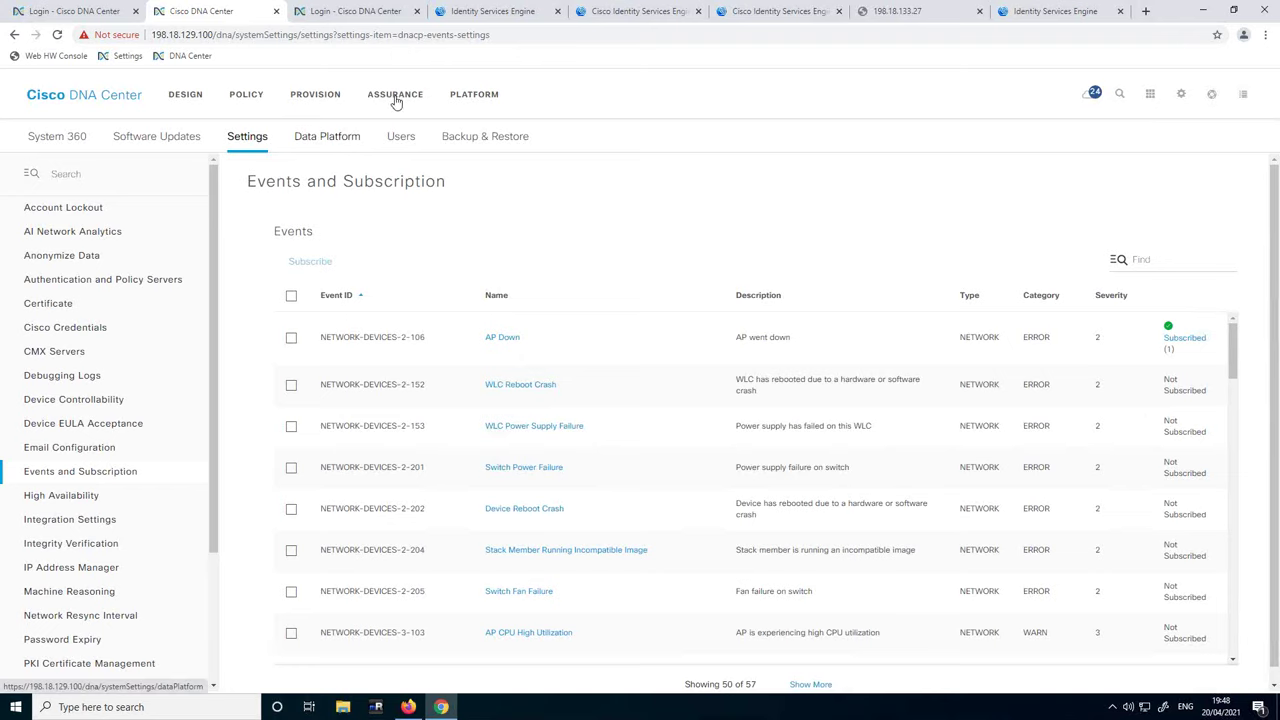
# Step: Go to PLATFORM > Manage > Configurations to show the Event Settings table
pyautogui.click(459, 97)
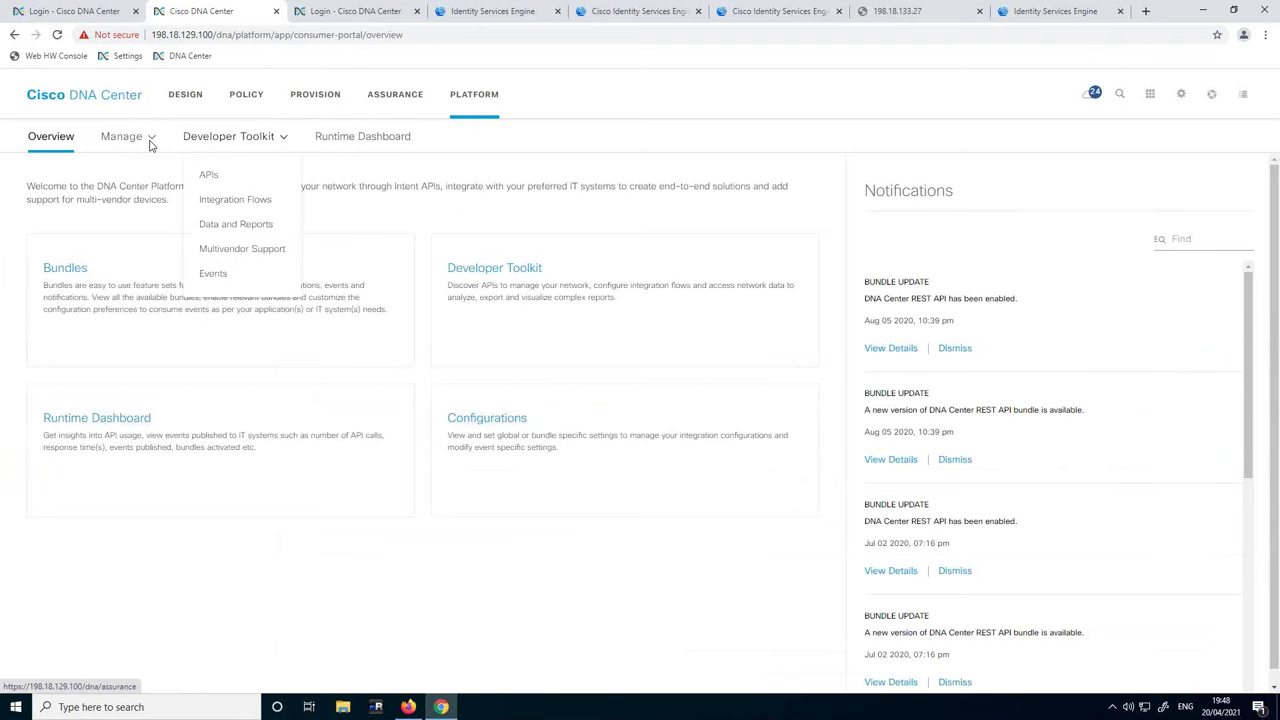
pyautogui.moveTo(140, 144)
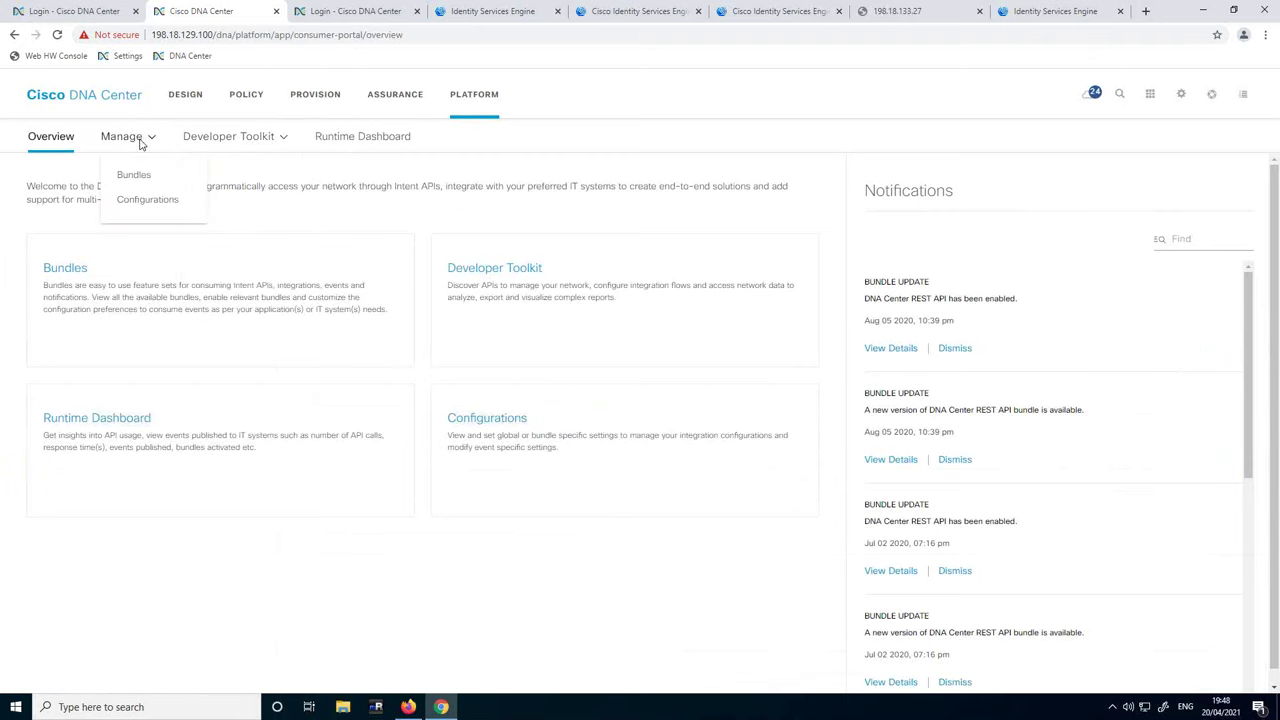
pyautogui.click(138, 204)
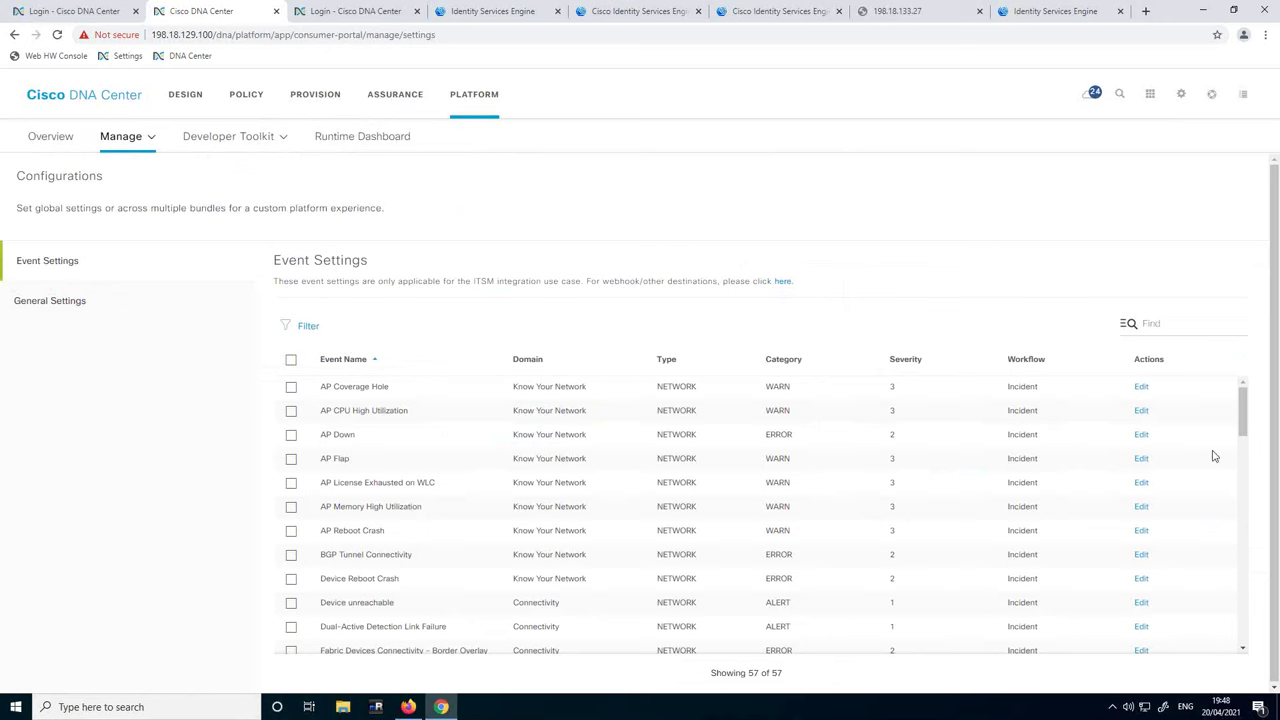
# Step: Filter Event Settings by 'netwo' and tick the Interface Flapping On Network Device event
pyautogui.click(1182, 324)
pyautogui.write('netw')
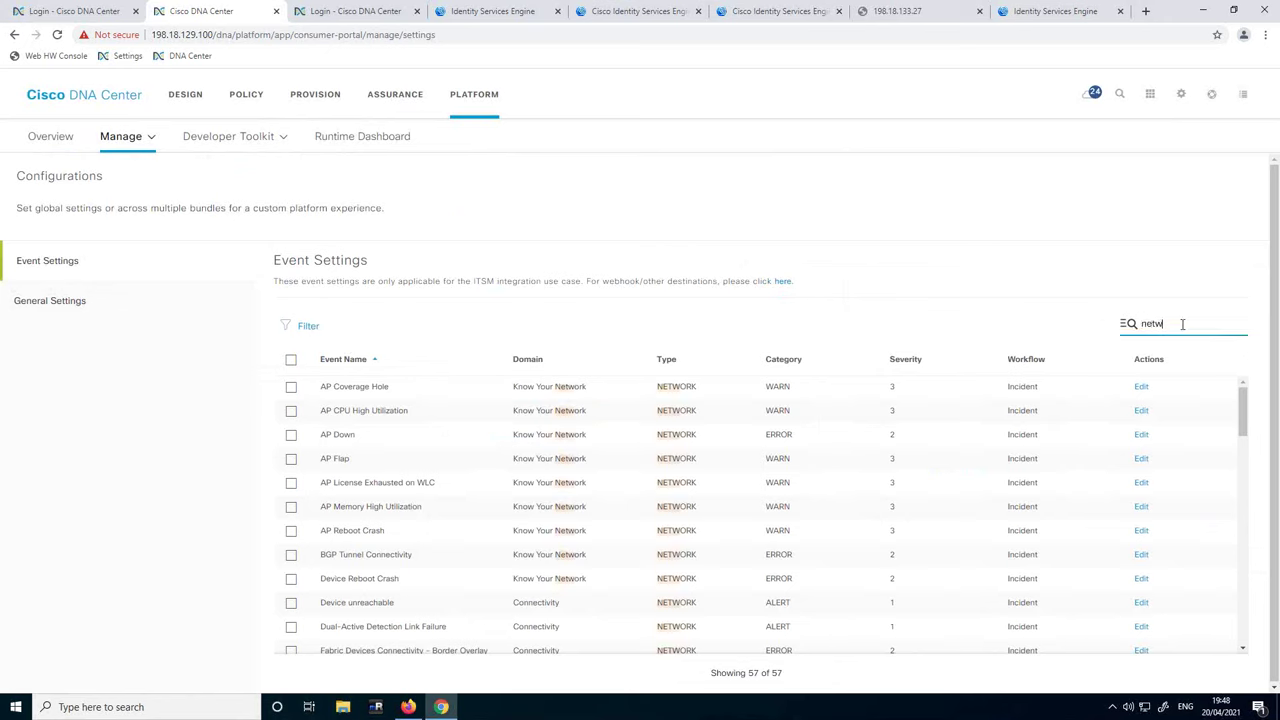
pyautogui.write('ork')
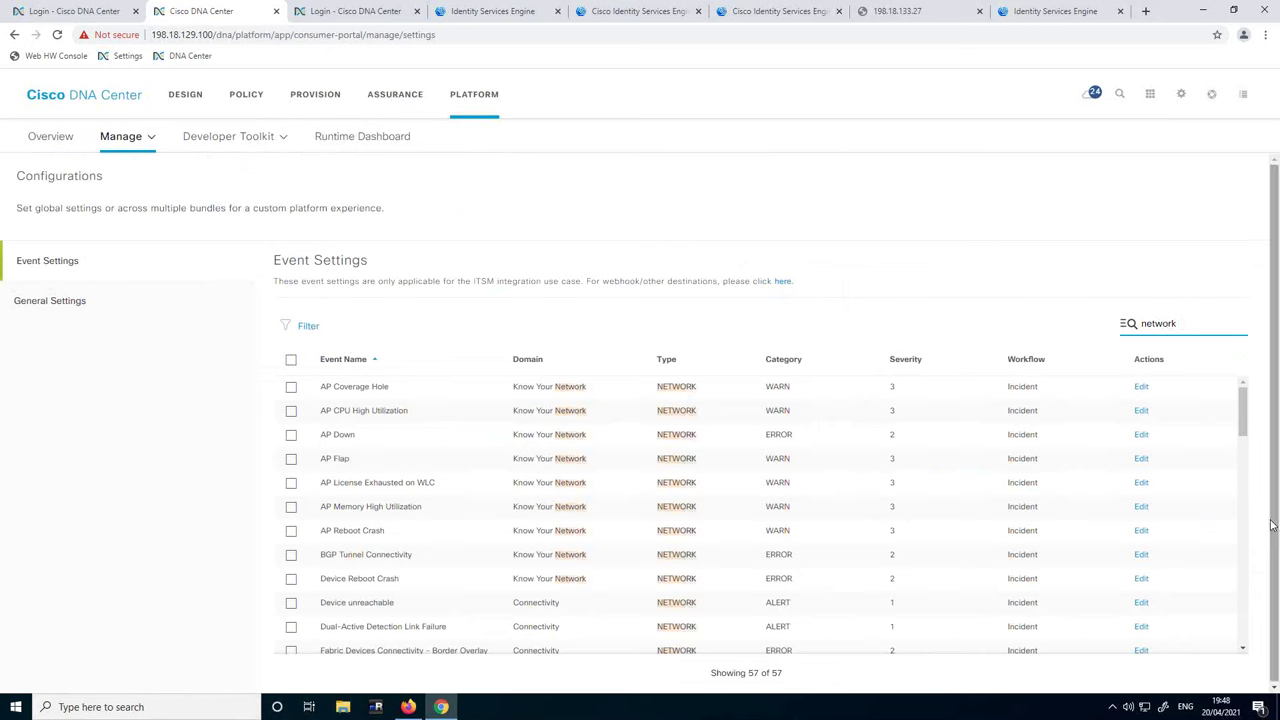
pyautogui.click(1242, 607)
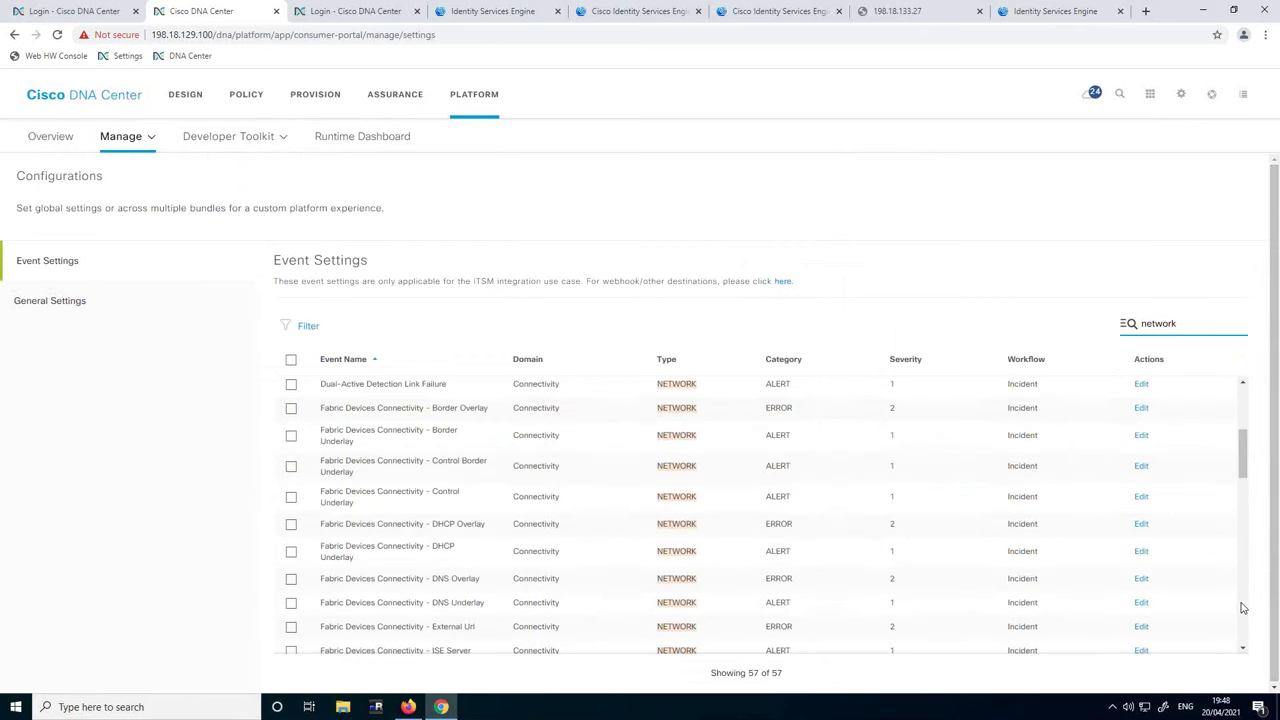
pyautogui.click(1242, 607)
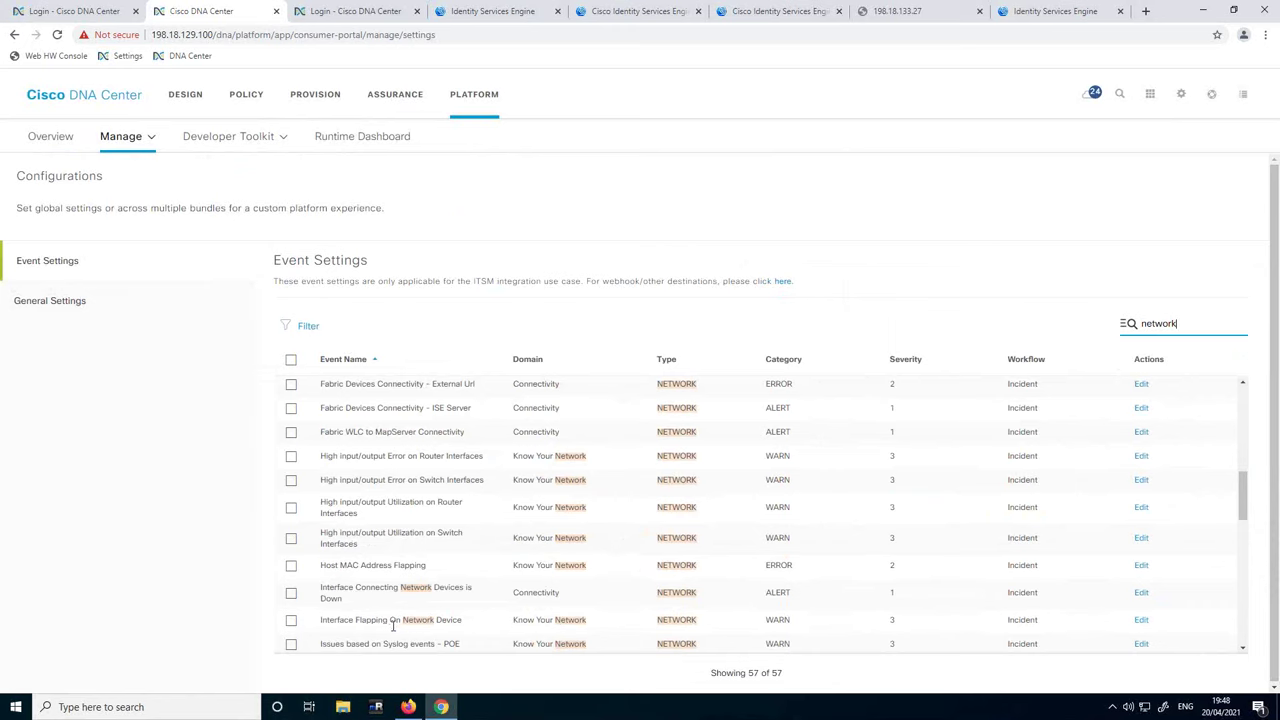
pyautogui.click(1243, 648)
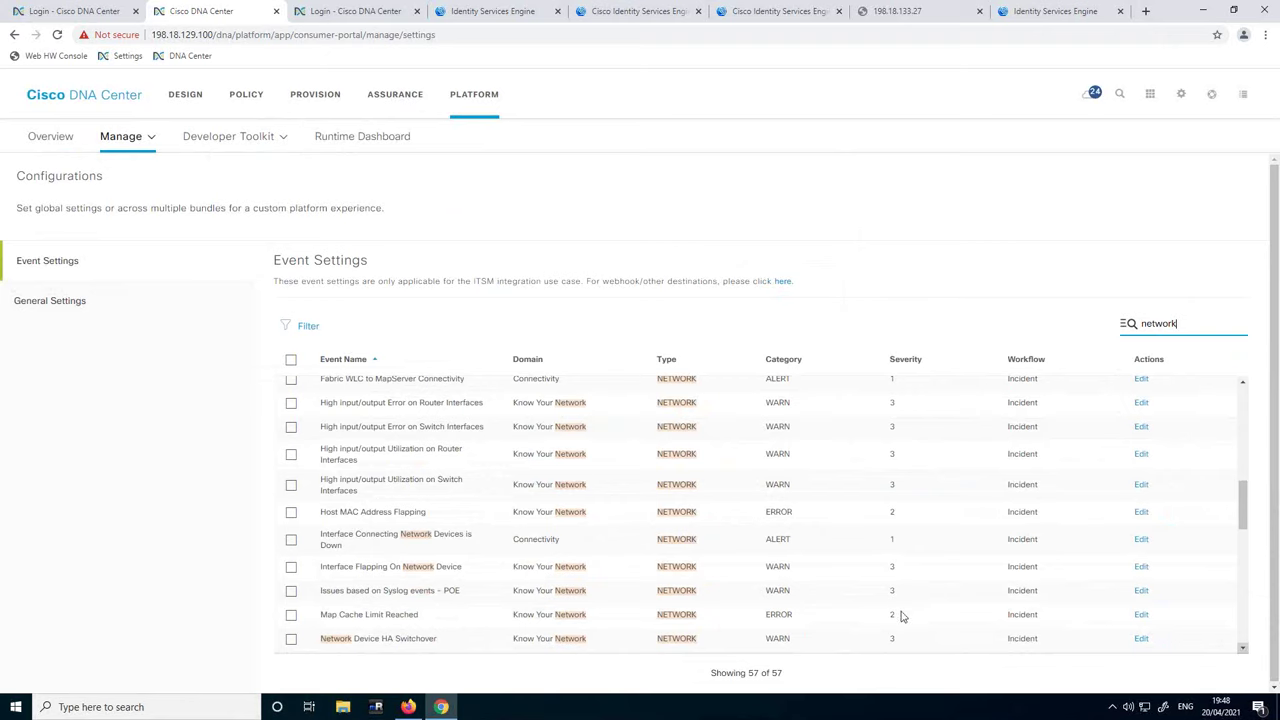
pyautogui.click(291, 570)
pyautogui.click(291, 570)
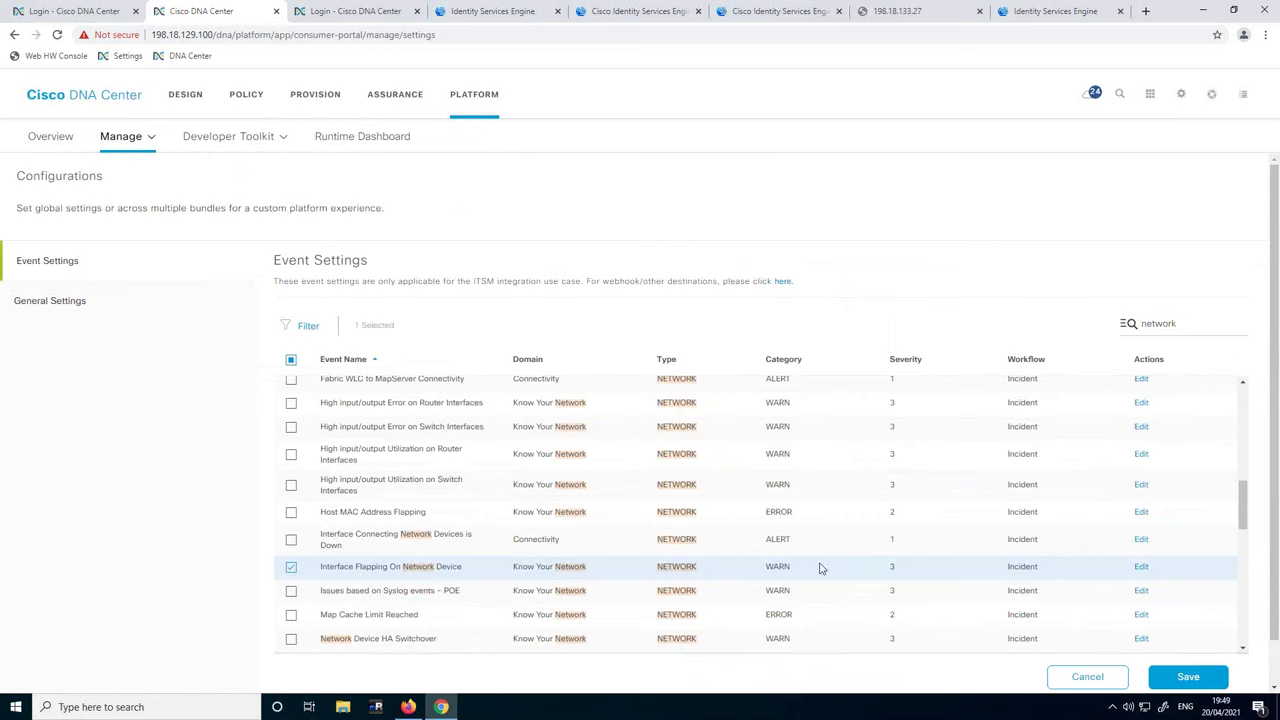
# Step: Note its current WARN category, severity 3 and Incident workflow, then edit the row inline
pyautogui.doubleClick(777, 566)
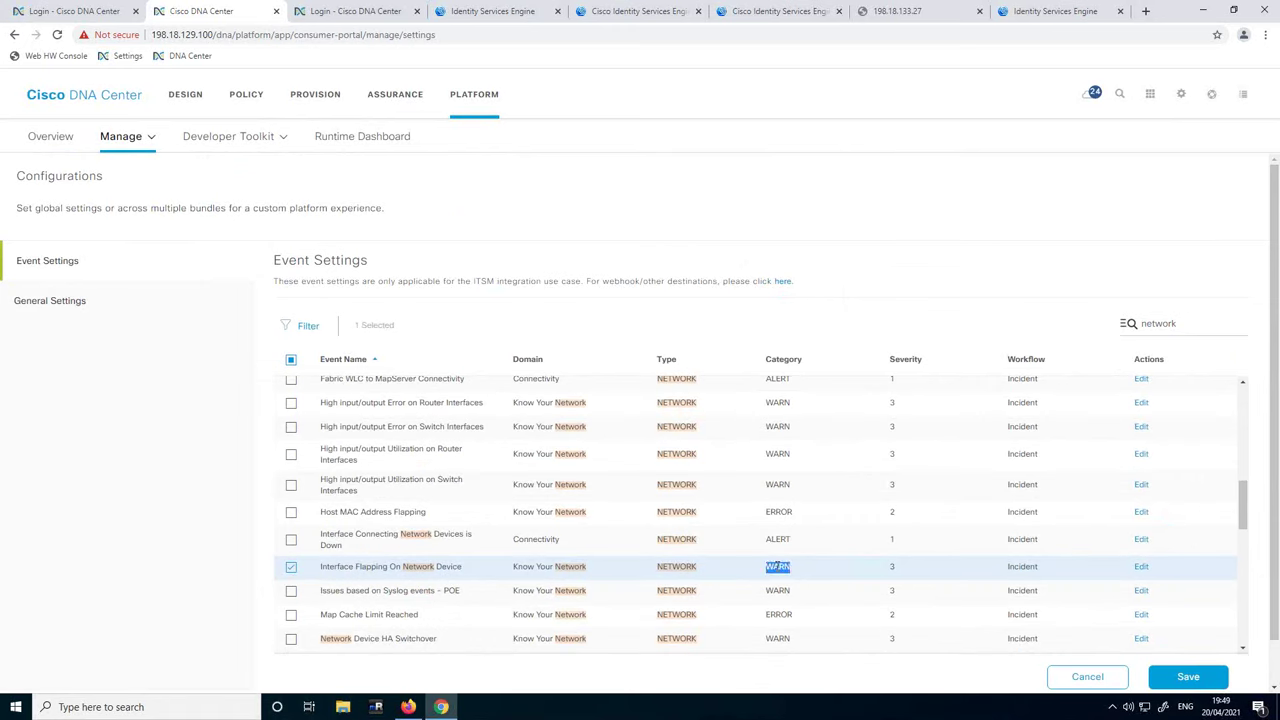
pyautogui.doubleClick(891, 567)
pyautogui.doubleClick(1022, 566)
pyautogui.click(1141, 568)
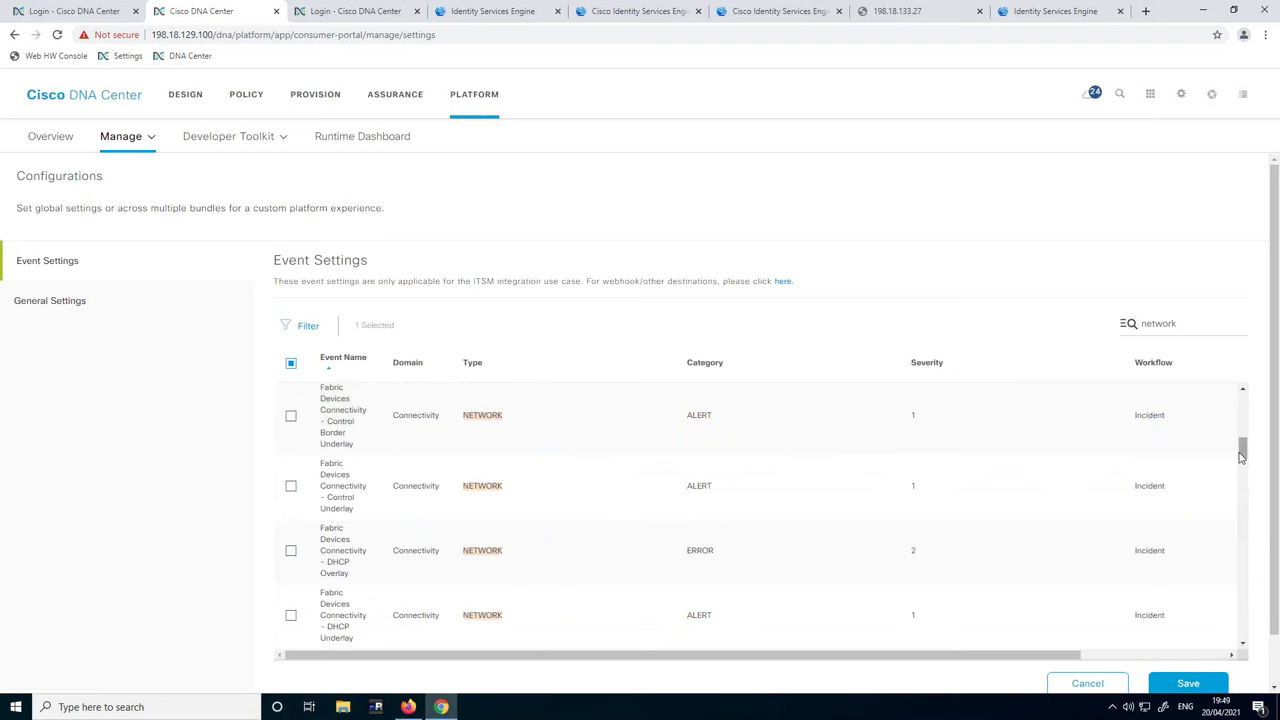
# Step: Scroll through the widened Event Settings table and sort it by event name
pyautogui.moveTo(1244, 455); pyautogui.dragTo(1246, 410)
pyautogui.scroll(-5, 1243, 470)
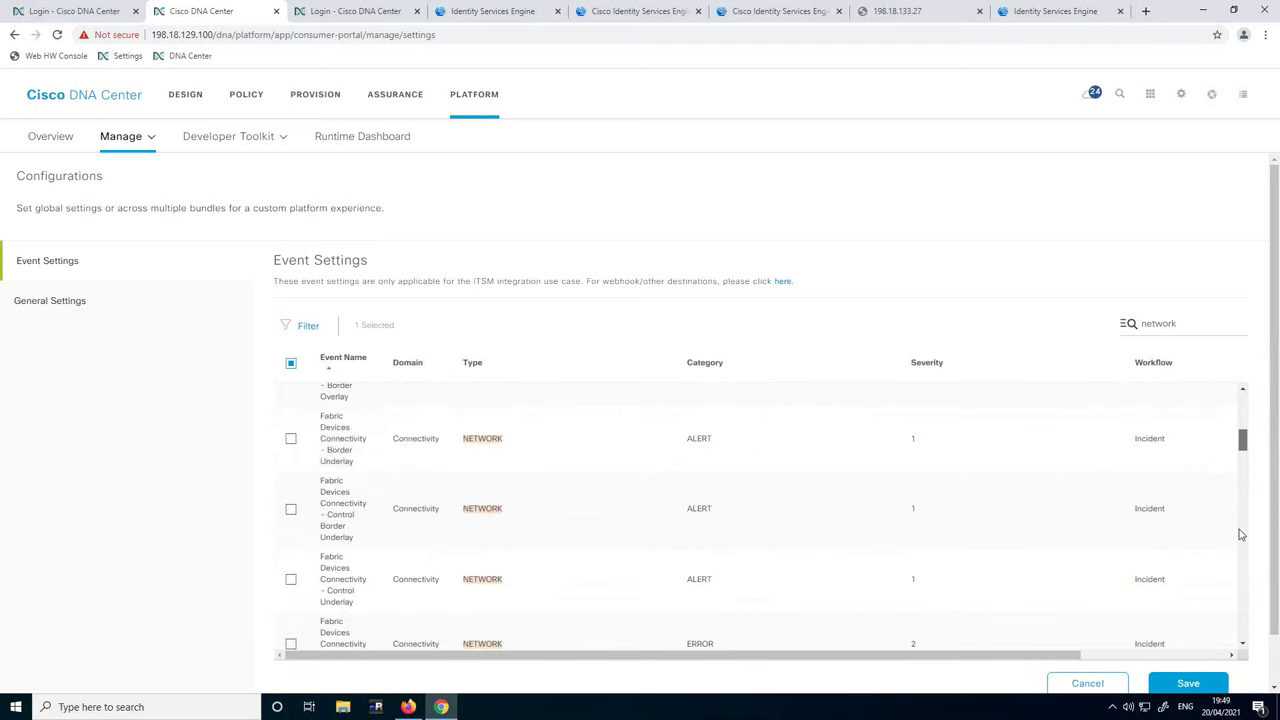
pyautogui.scroll(-5, 1238, 540)
pyautogui.scroll(-10, 1238, 547)
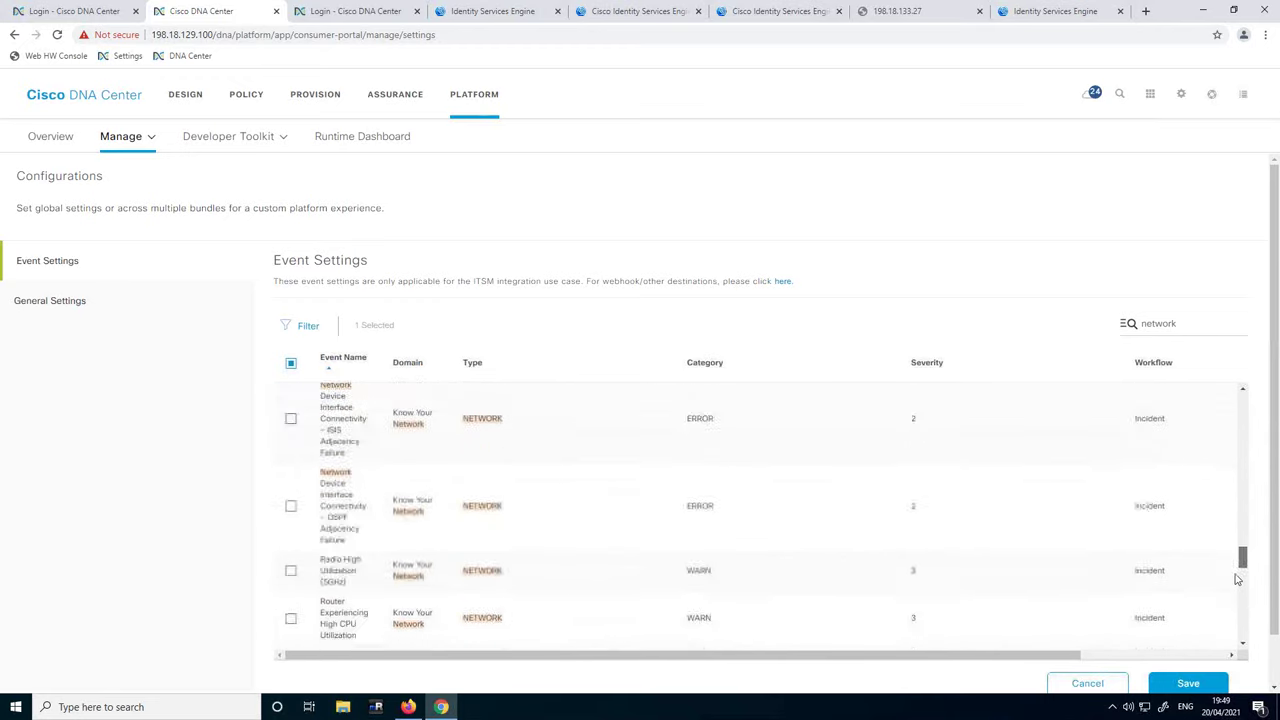
pyautogui.scroll(-5, 1238, 578)
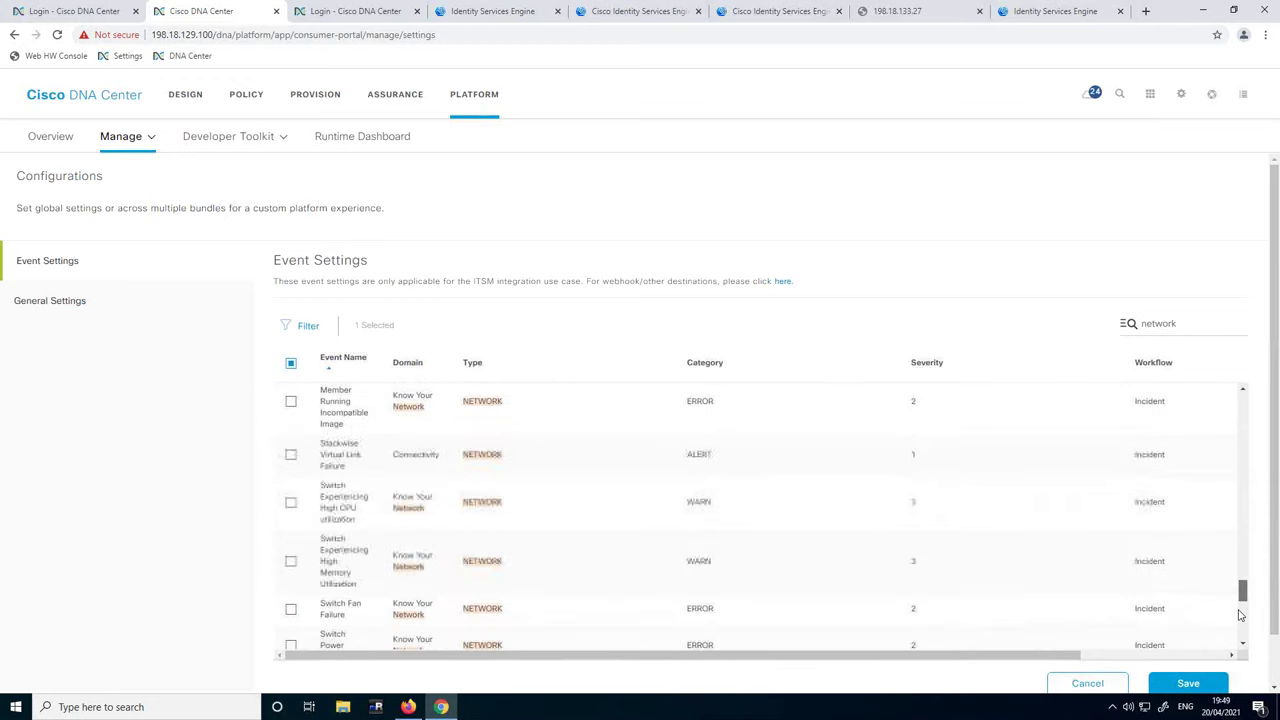
pyautogui.scroll(-5, 1240, 625)
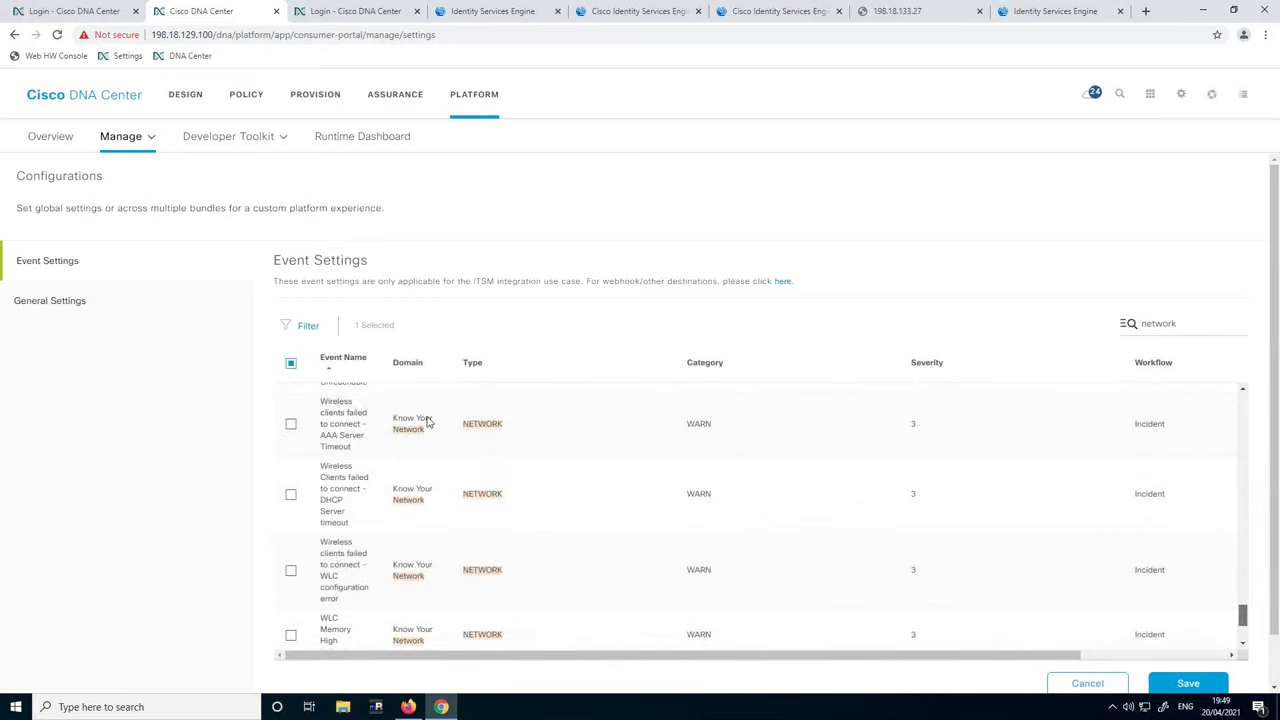
pyautogui.click(327, 362)
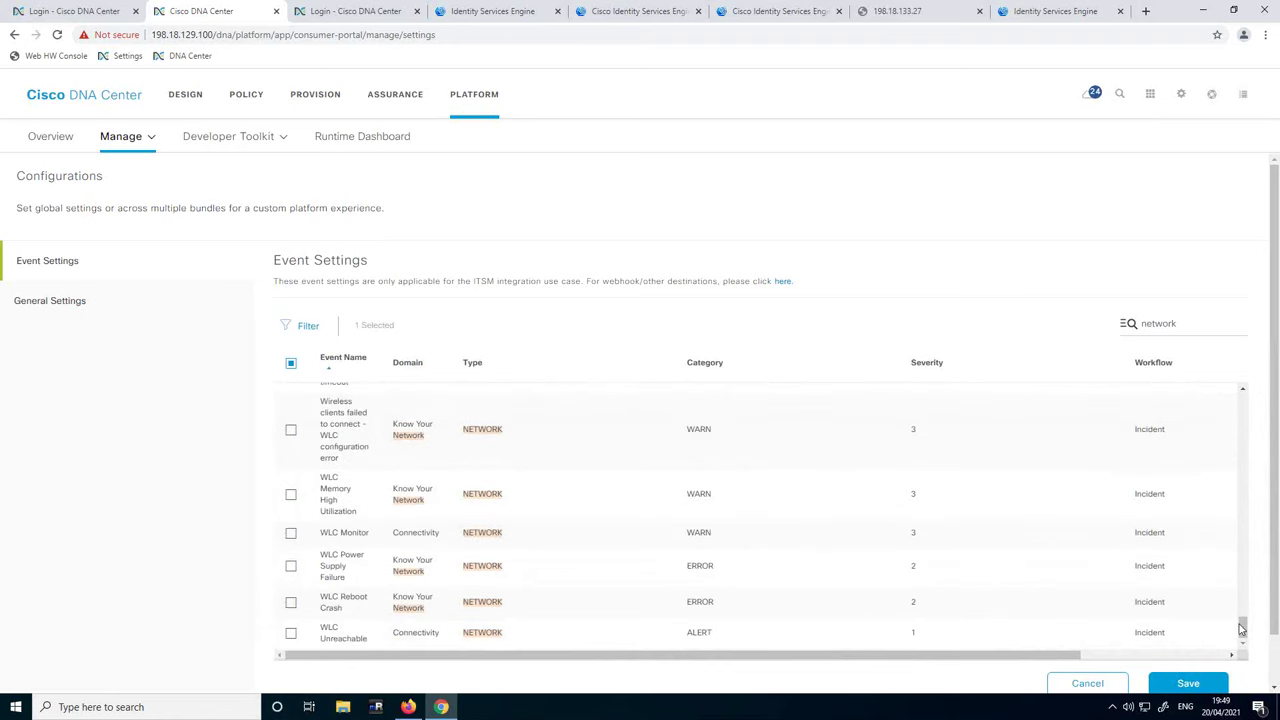
pyautogui.moveTo(1242, 630); pyautogui.dragTo(617, 303)
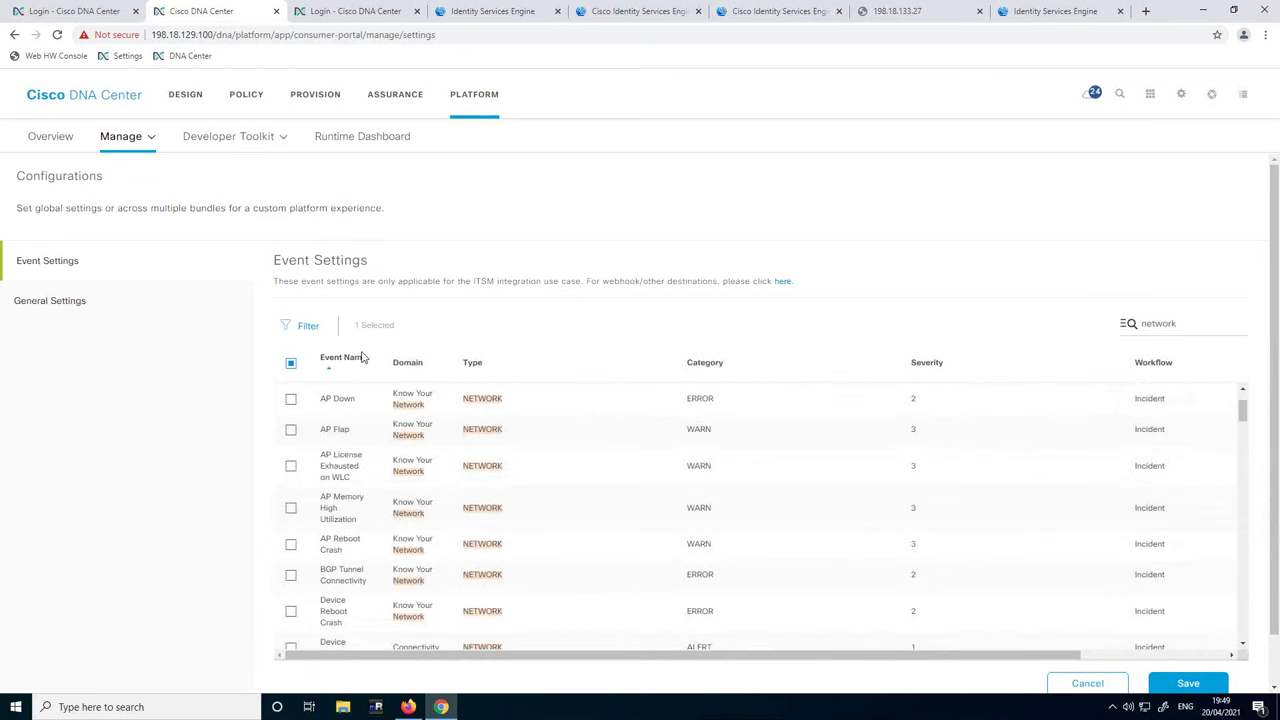
# Step: Cancel the Interface Flapping edit and tick Fabric Devices Connectivity - Border Overlay instead
pyautogui.click(1087, 684)
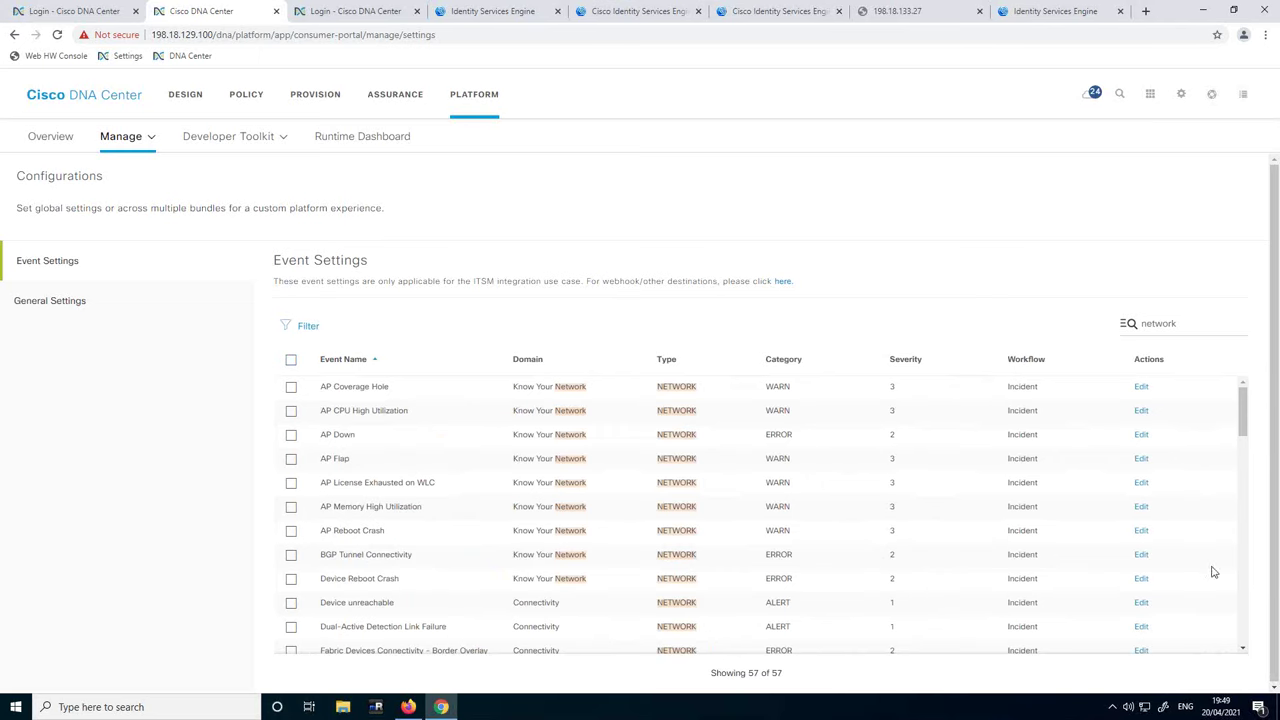
pyautogui.scroll(-3, 1243, 603)
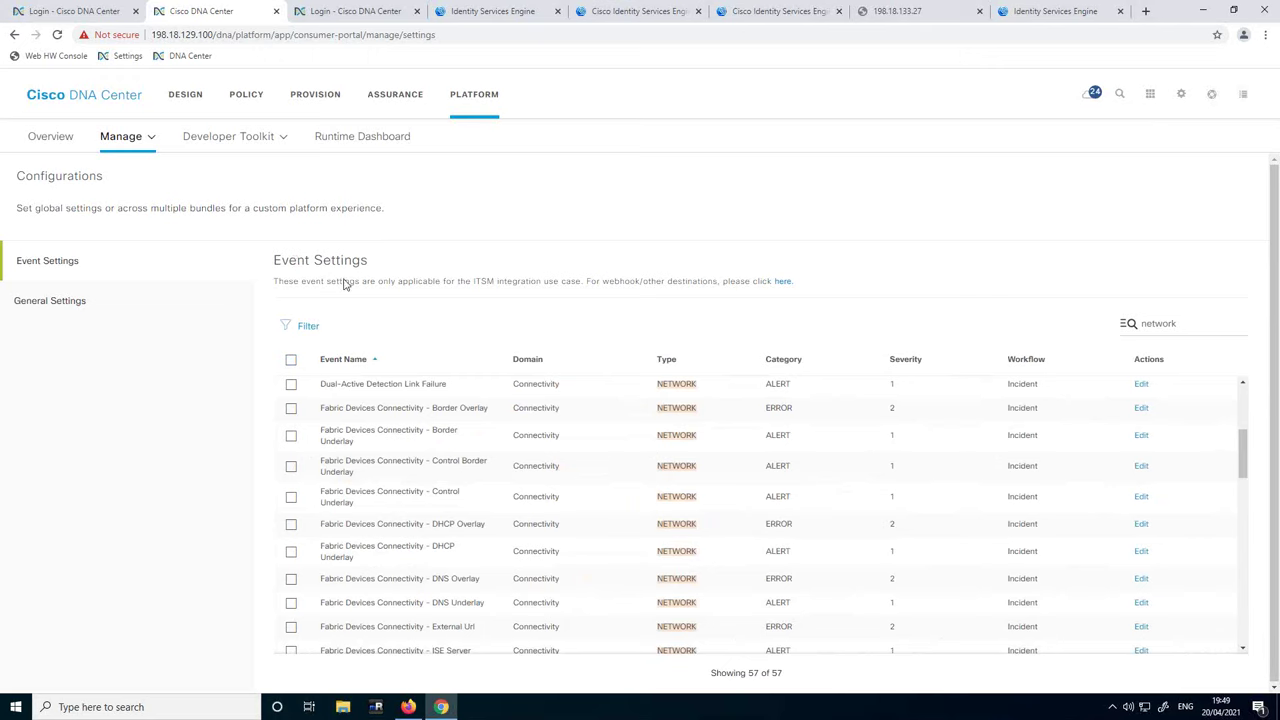
pyautogui.moveTo(293, 281); pyautogui.dragTo(781, 283)
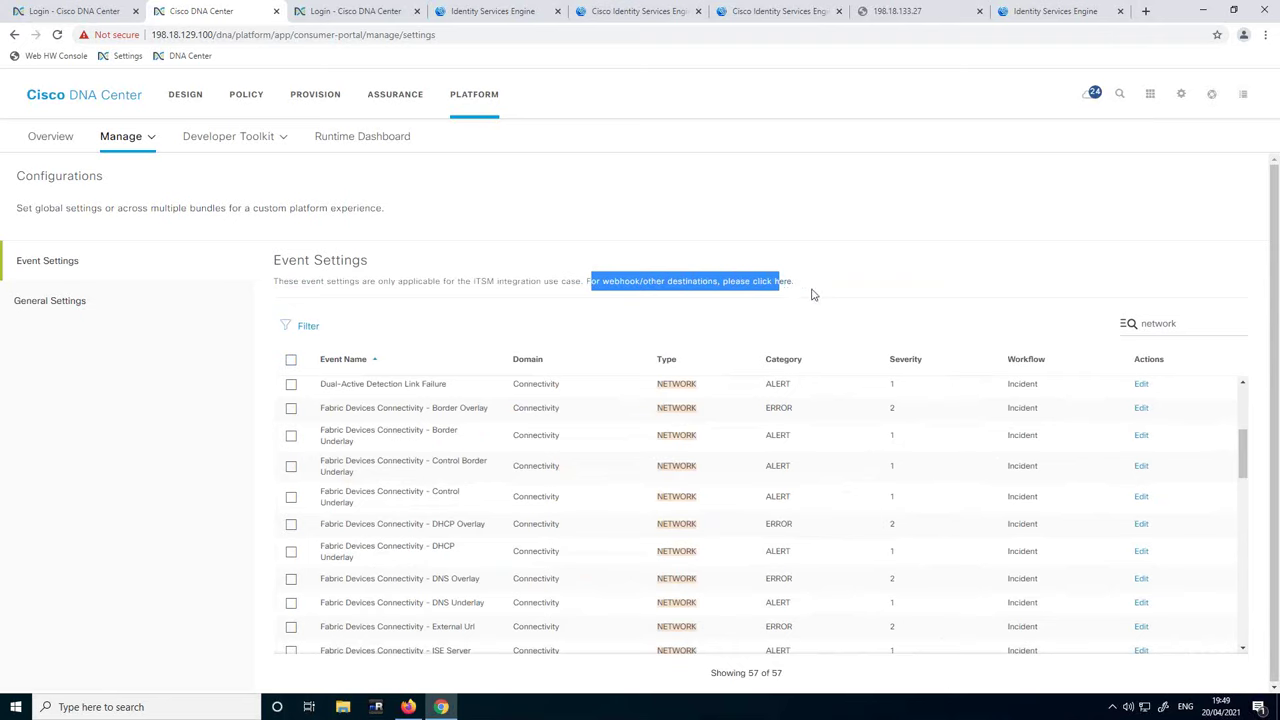
pyautogui.click(812, 294)
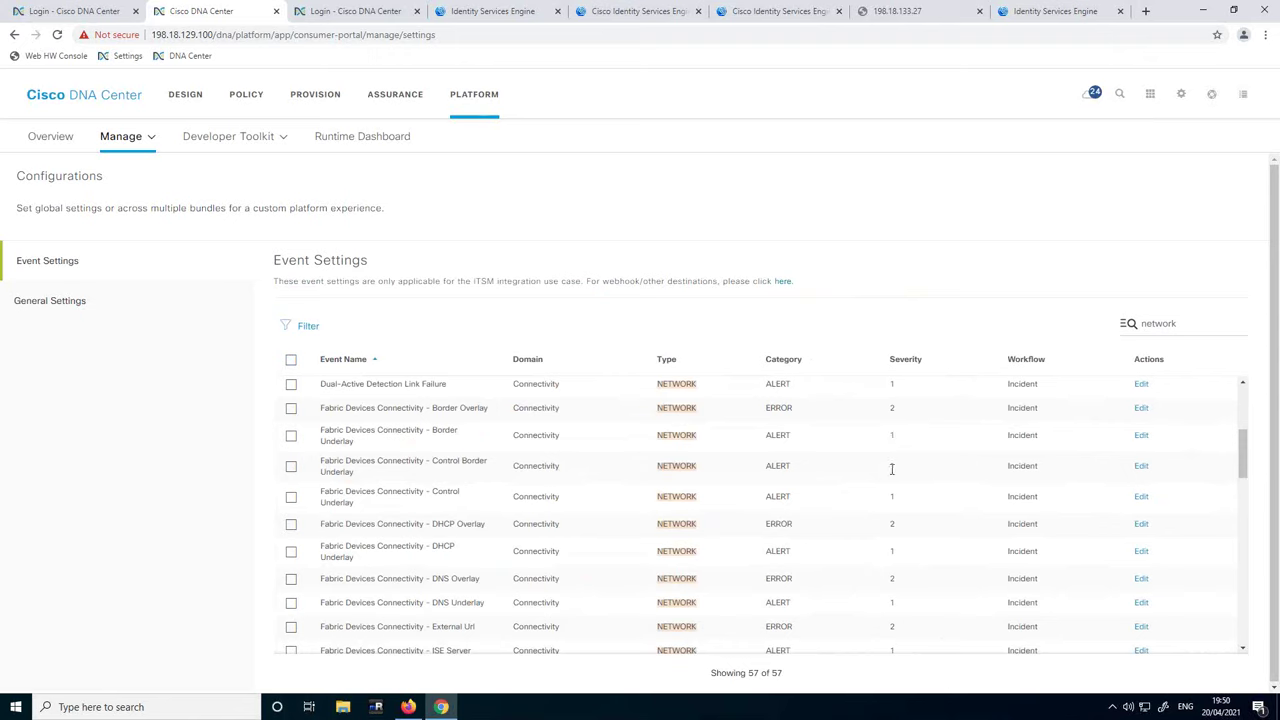
pyautogui.click(291, 409)
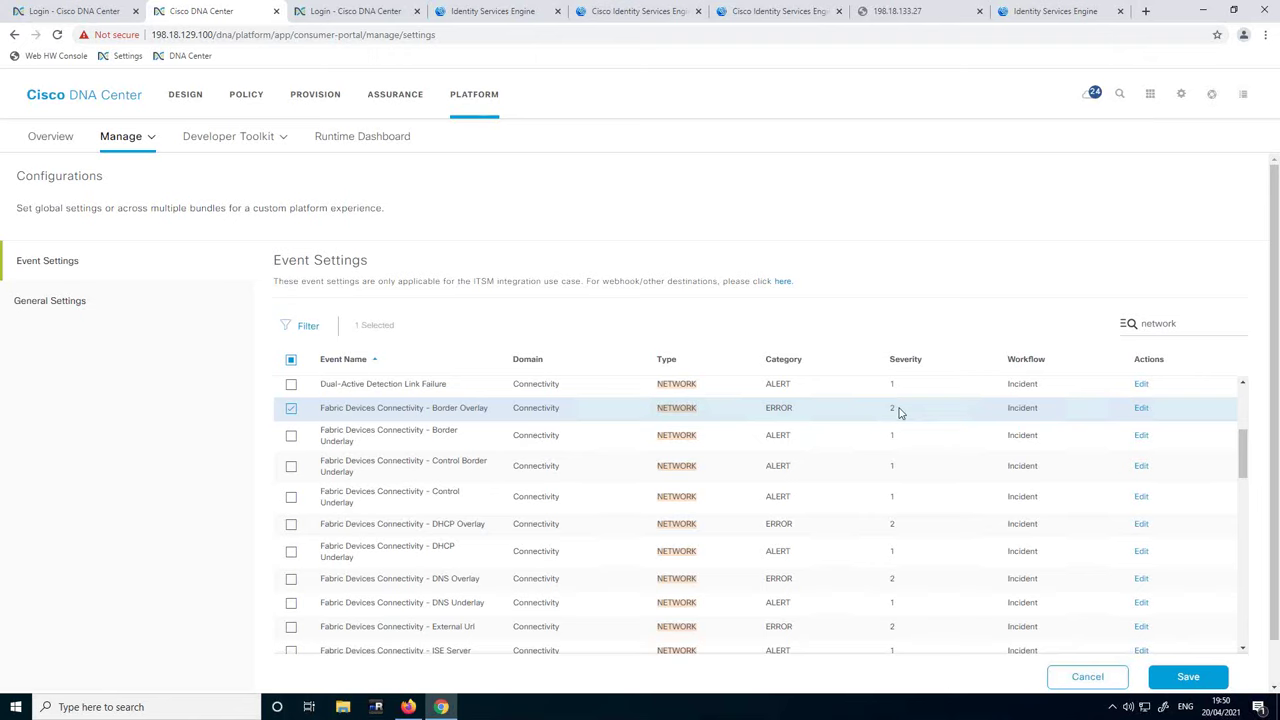
# Step: Edit the Border Overlay row to severity 4 and category INFO, keep workflow Incident, and save
pyautogui.click(1141, 410)
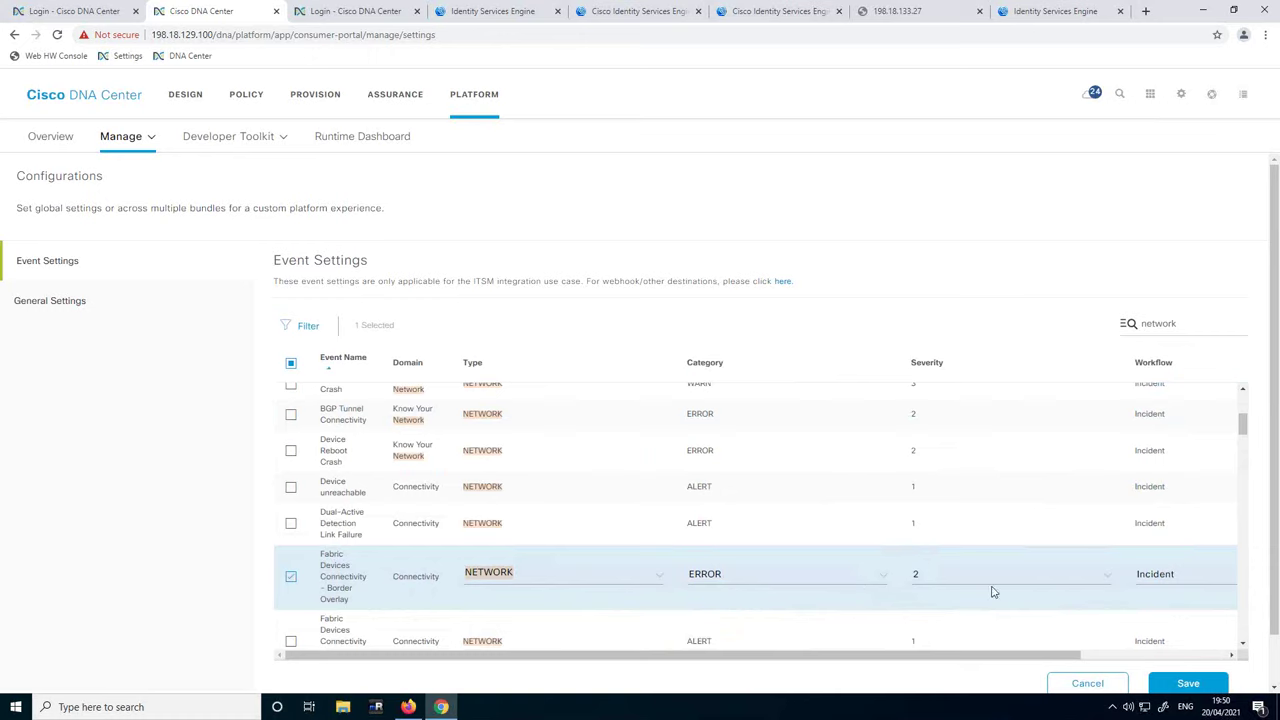
pyautogui.click(1108, 582)
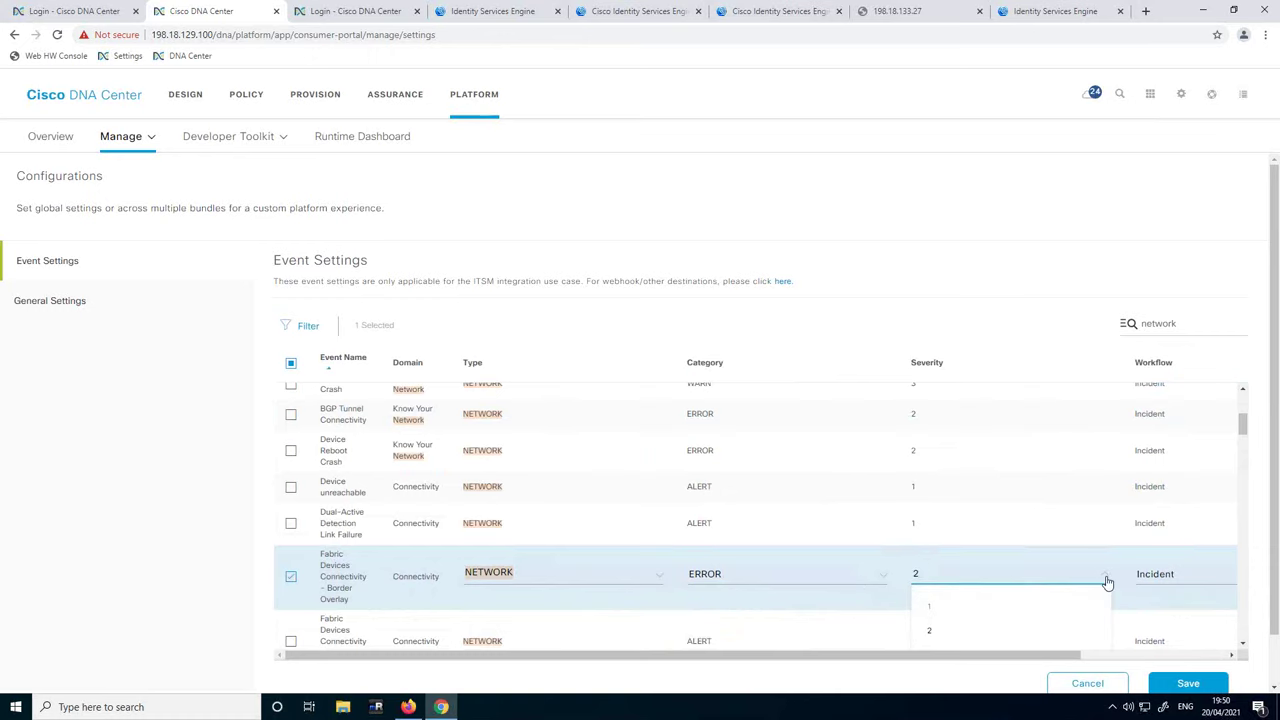
pyautogui.click(1245, 645)
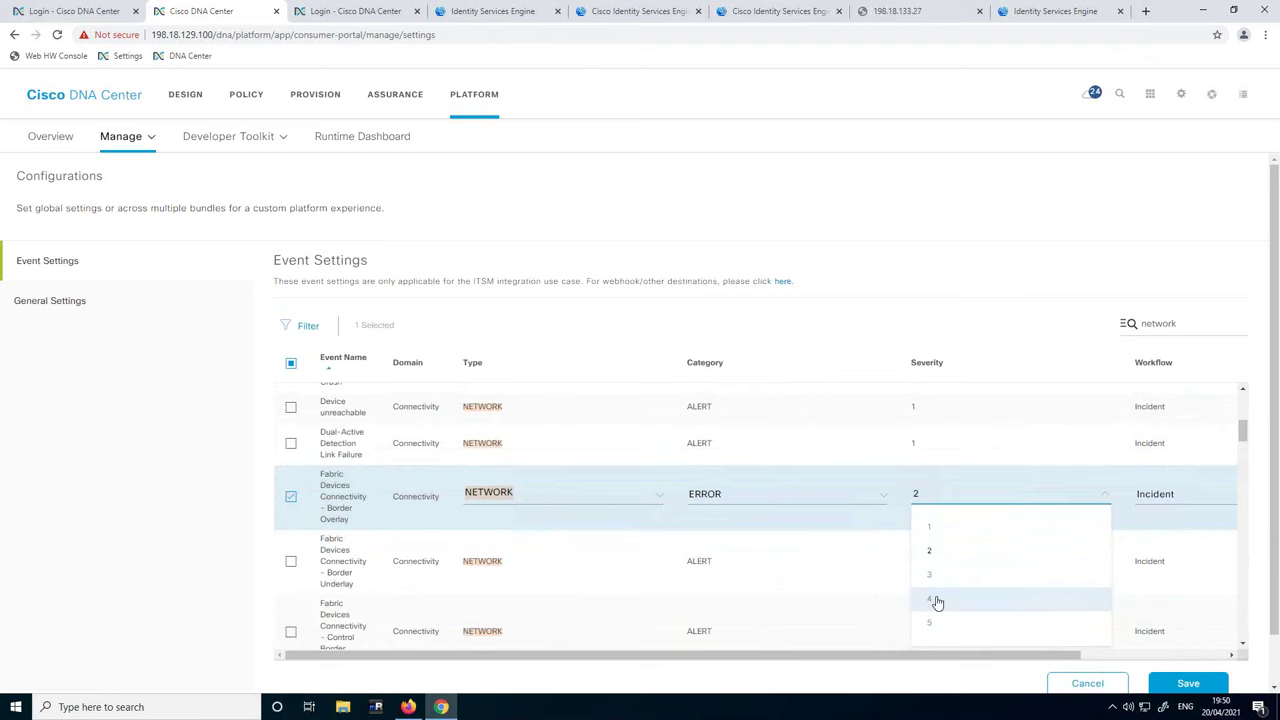
pyautogui.click(937, 601)
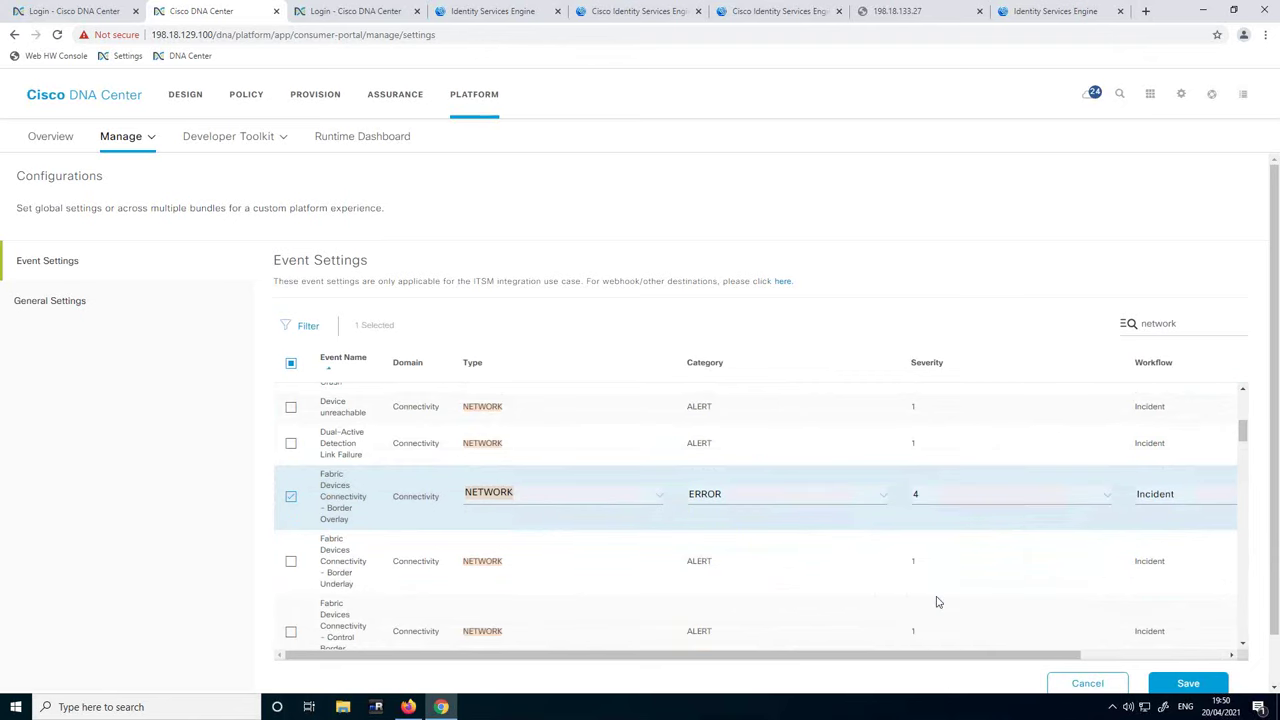
pyautogui.click(885, 500)
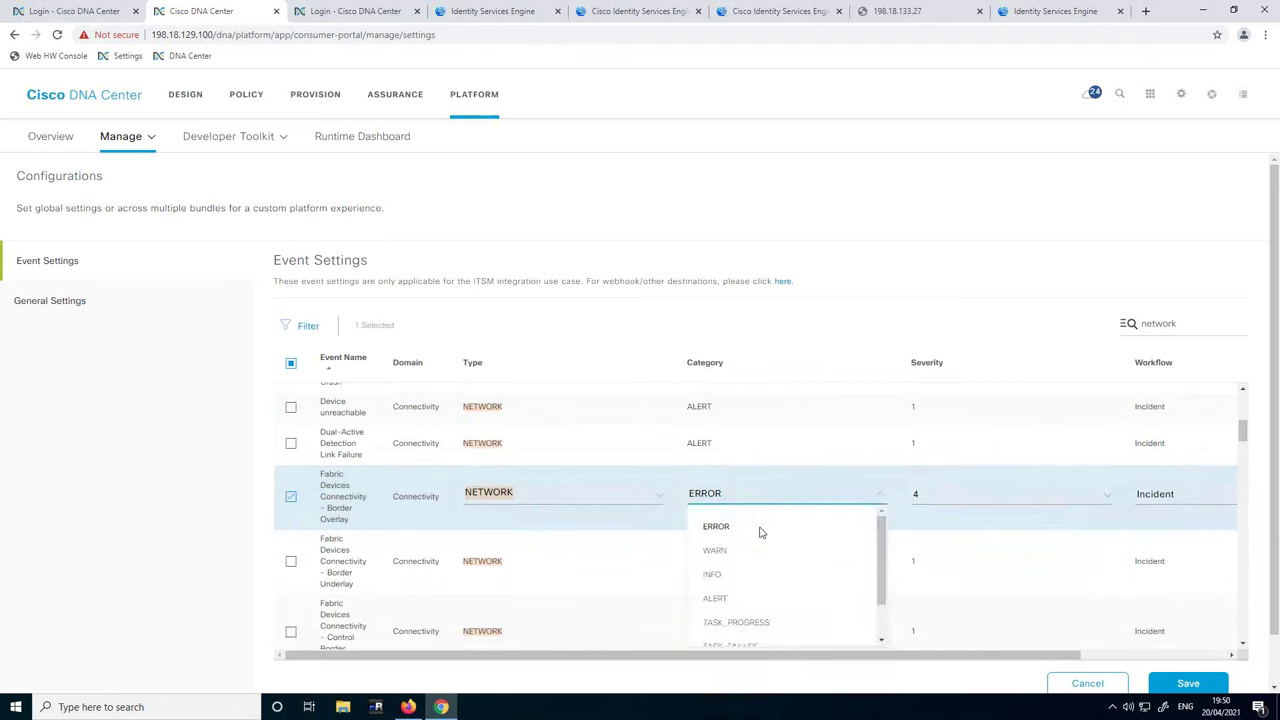
pyautogui.click(714, 576)
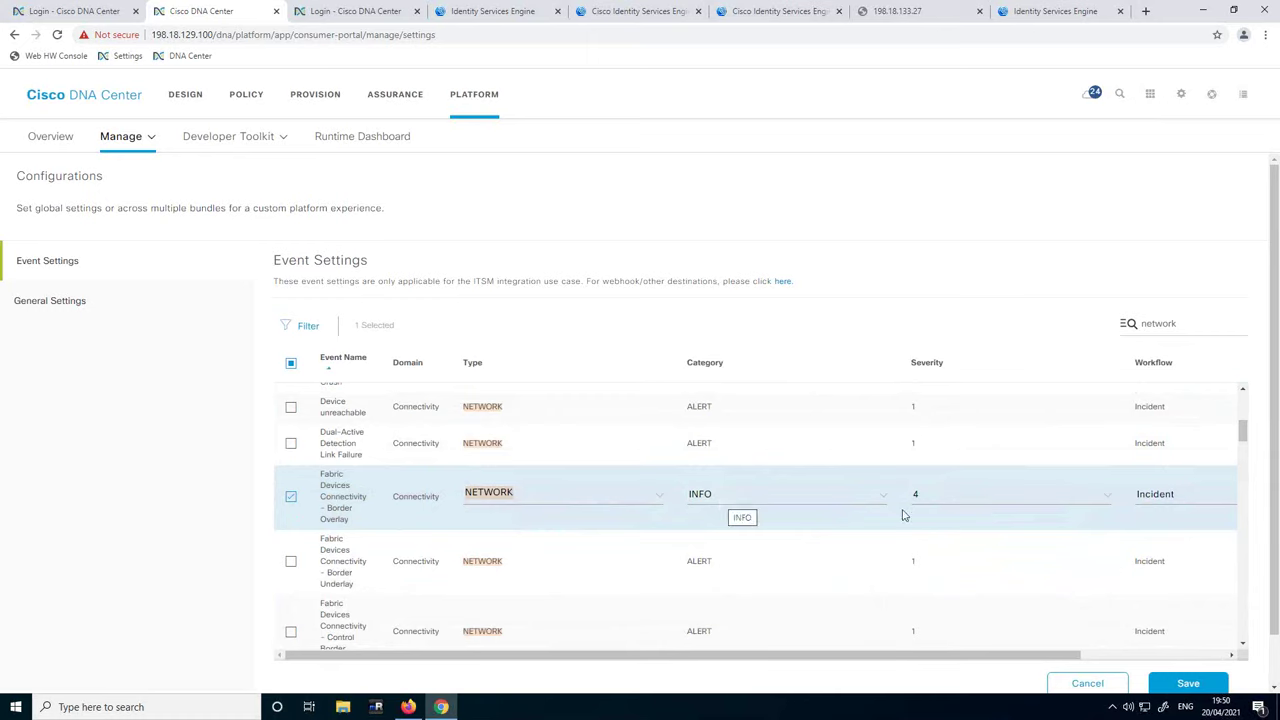
pyautogui.click(1182, 498)
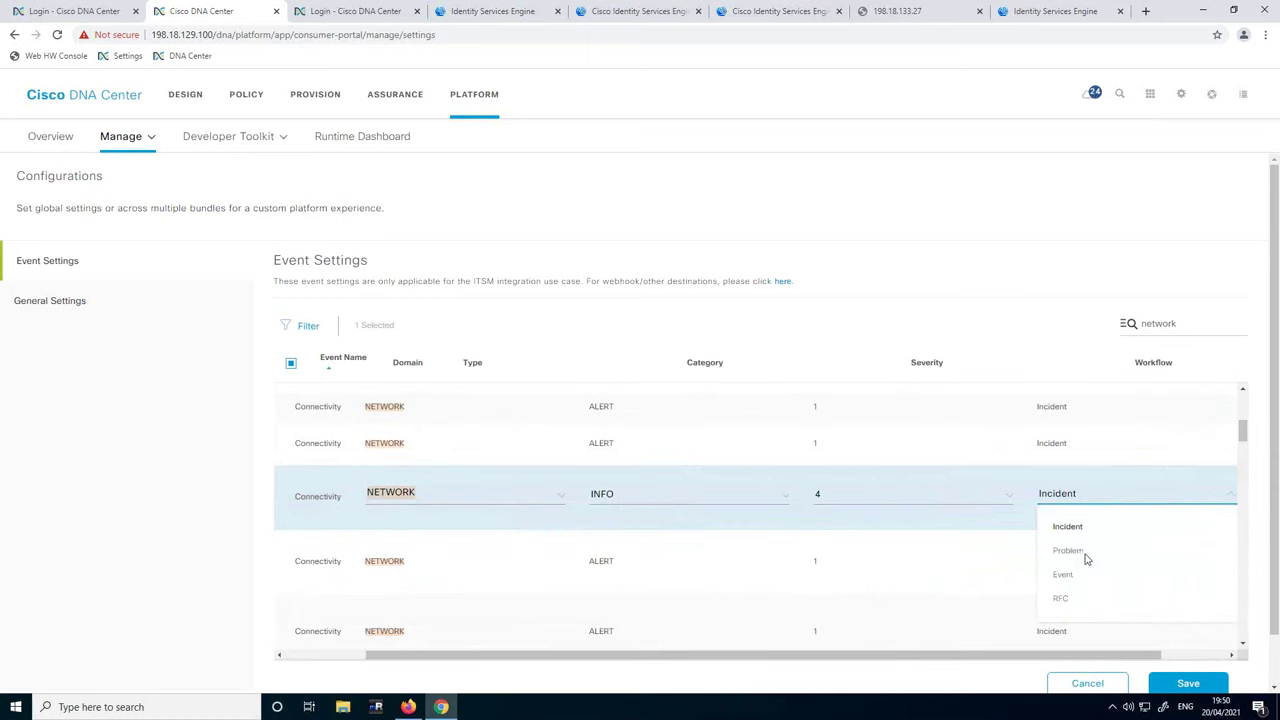
pyautogui.click(1107, 493)
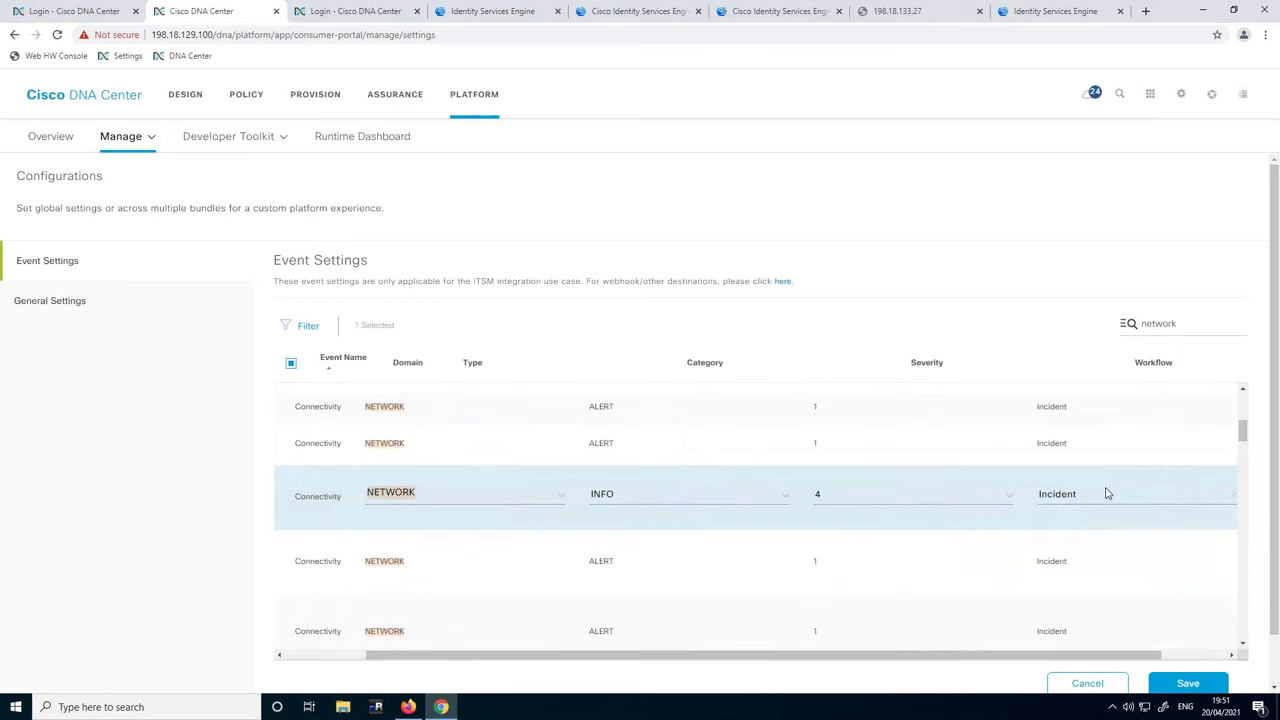
pyautogui.click(1188, 684)
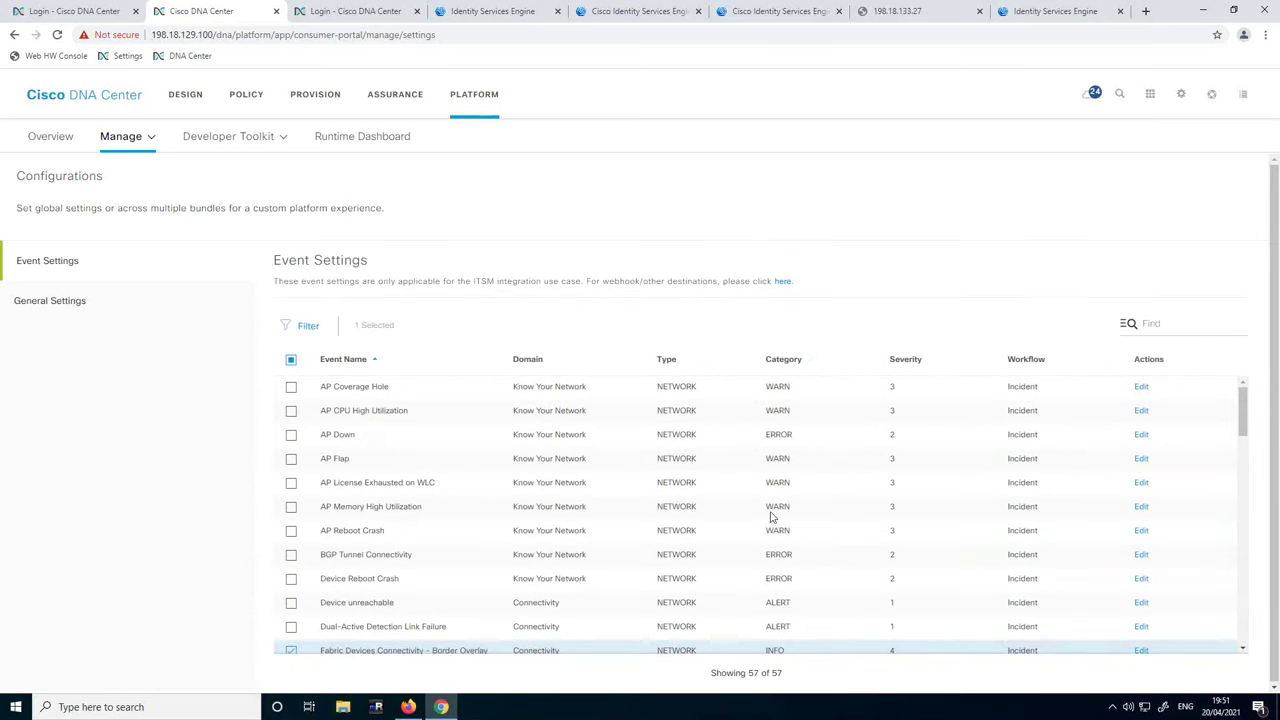
# Step: In Developer Toolkit Events, tick NETWORK-DEVICES-3-209 High input/output Error on Switch Interfaces, leaving 3-210 unticked
pyautogui.click(782, 286)
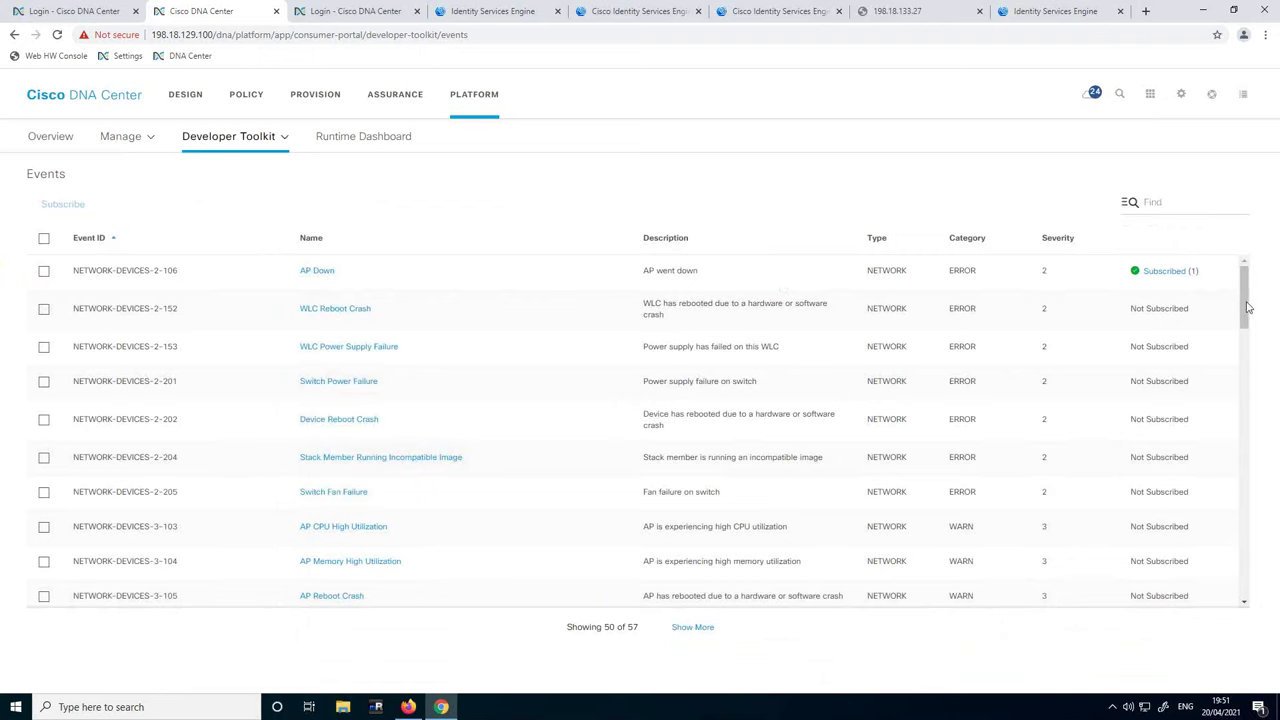
pyautogui.scroll(-2, 1240, 337)
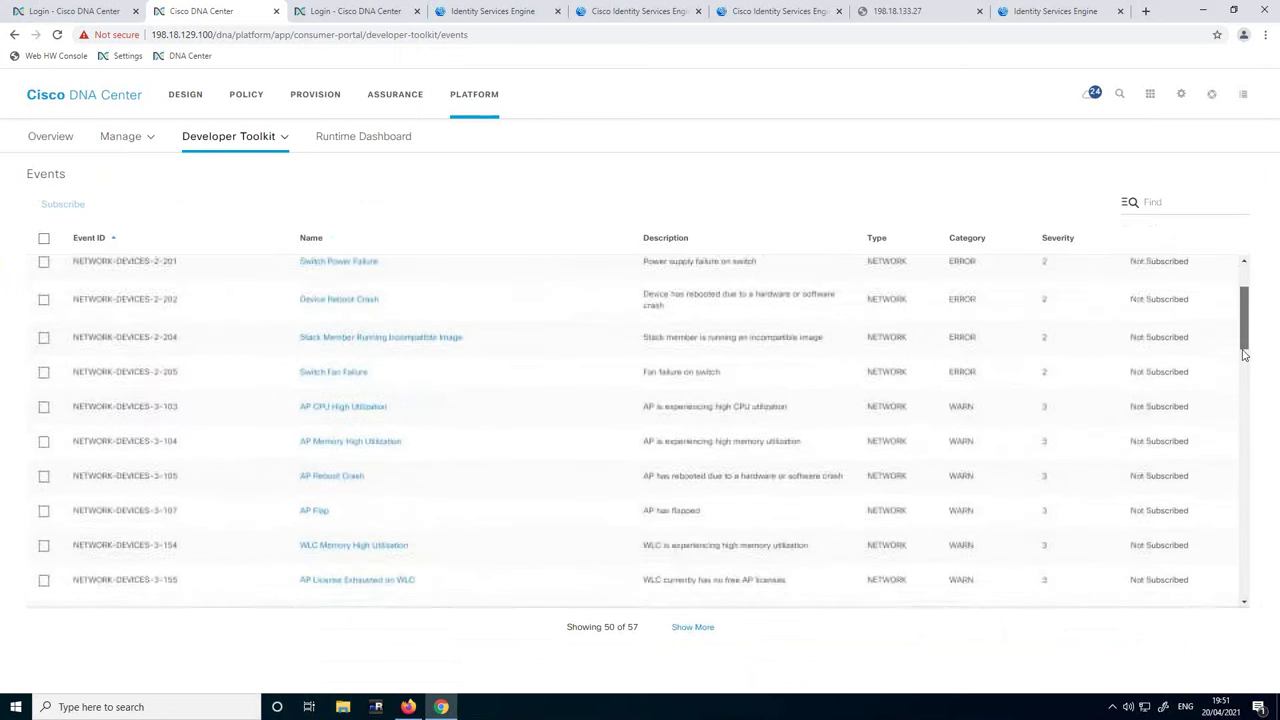
pyautogui.scroll(-3, 1243, 400)
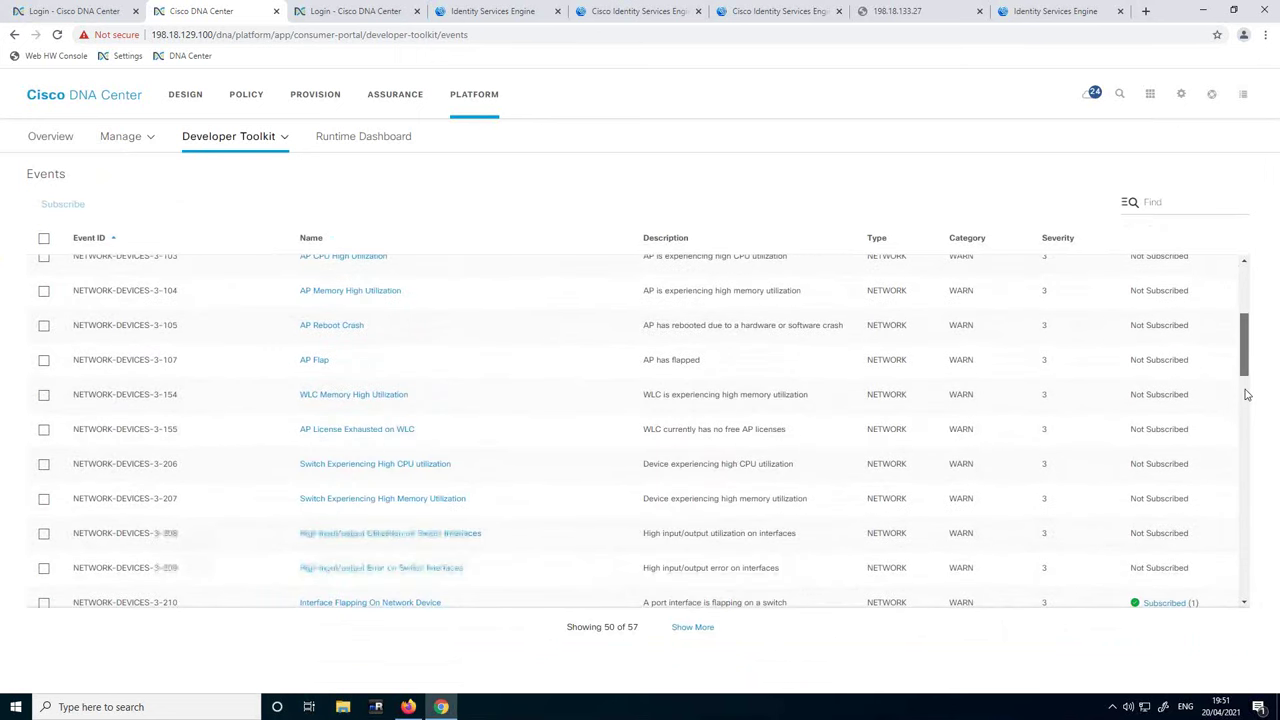
pyautogui.scroll(-1, 1246, 385)
pyautogui.scroll(-1, 1103, 463)
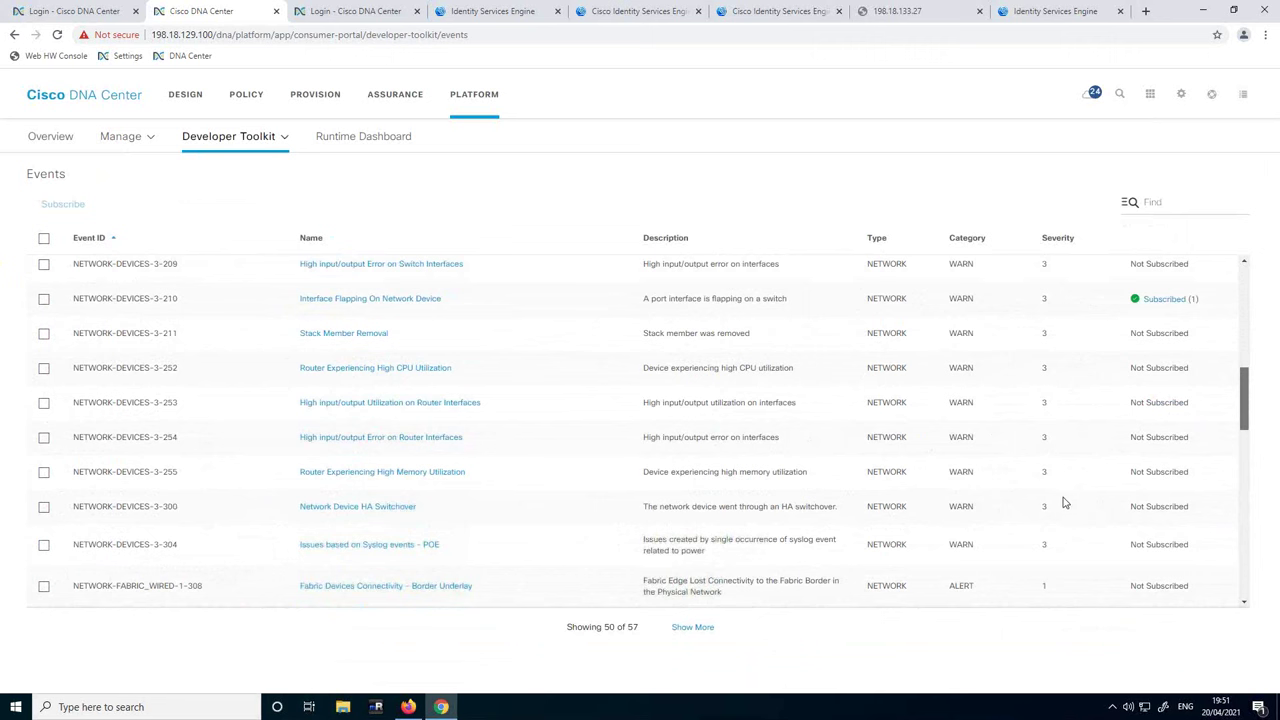
pyautogui.scroll(-1, 1130, 360)
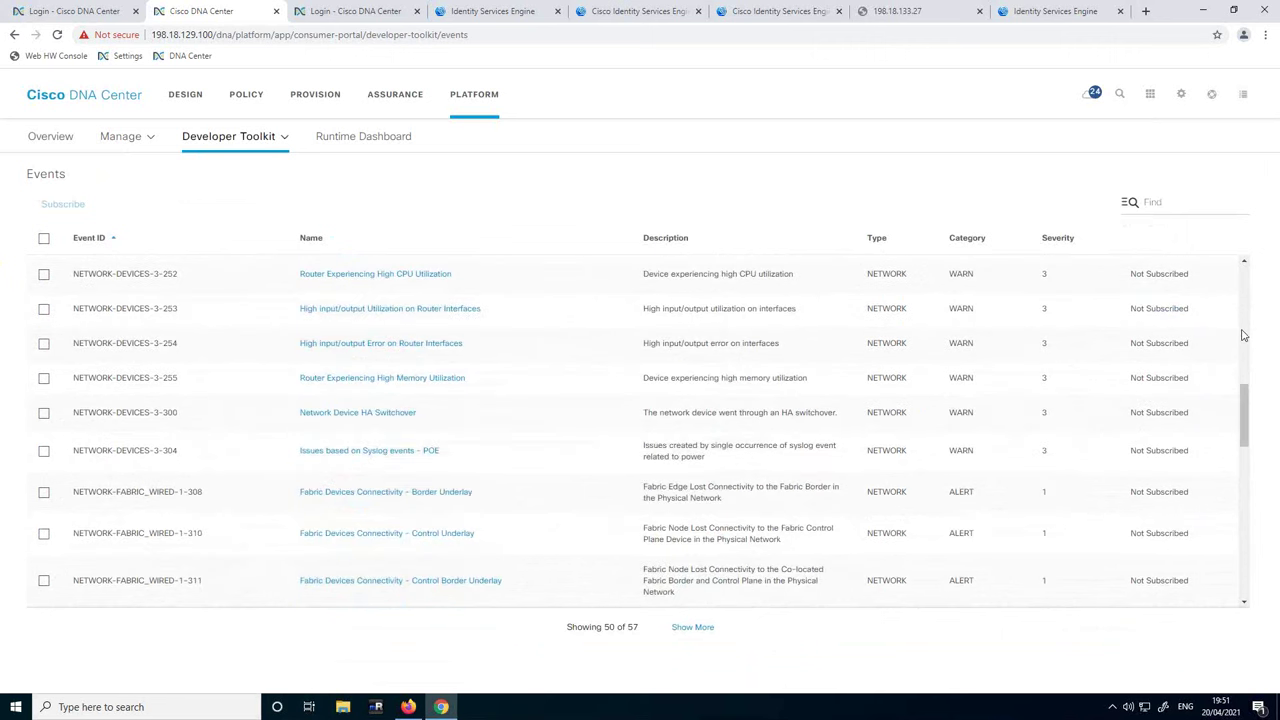
pyautogui.scroll(3, 1243, 335)
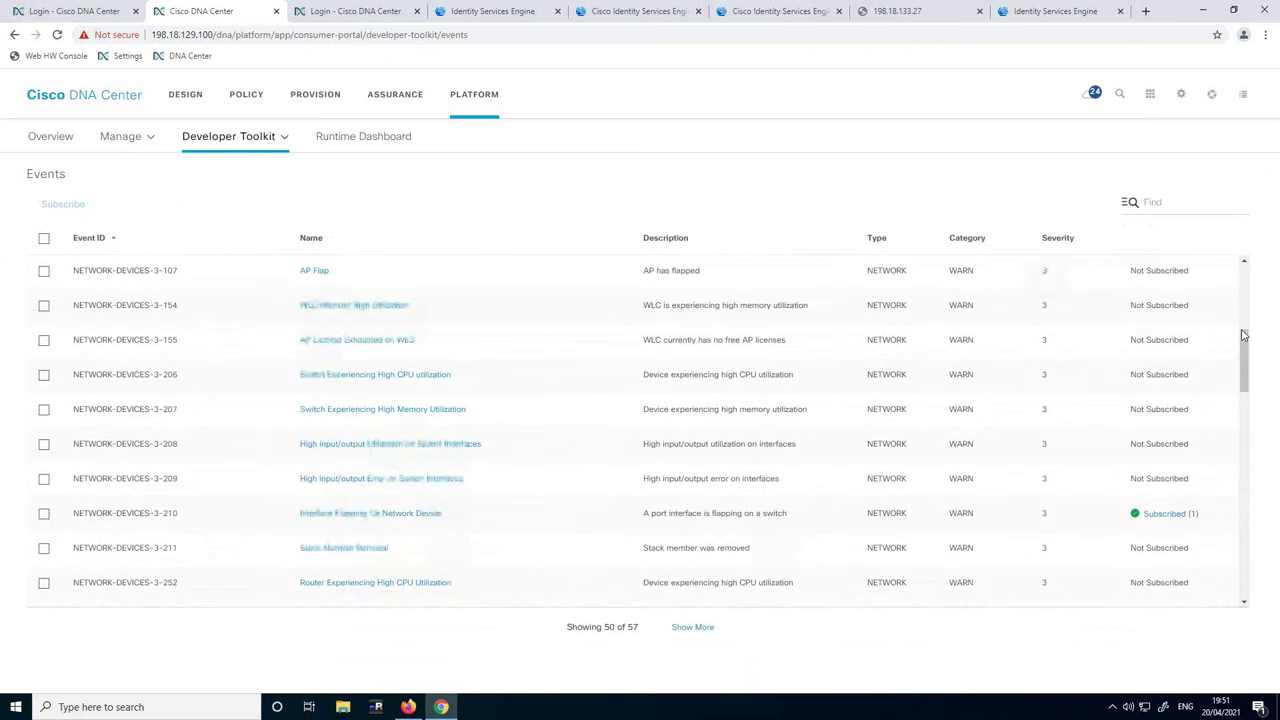
pyautogui.click(43, 515)
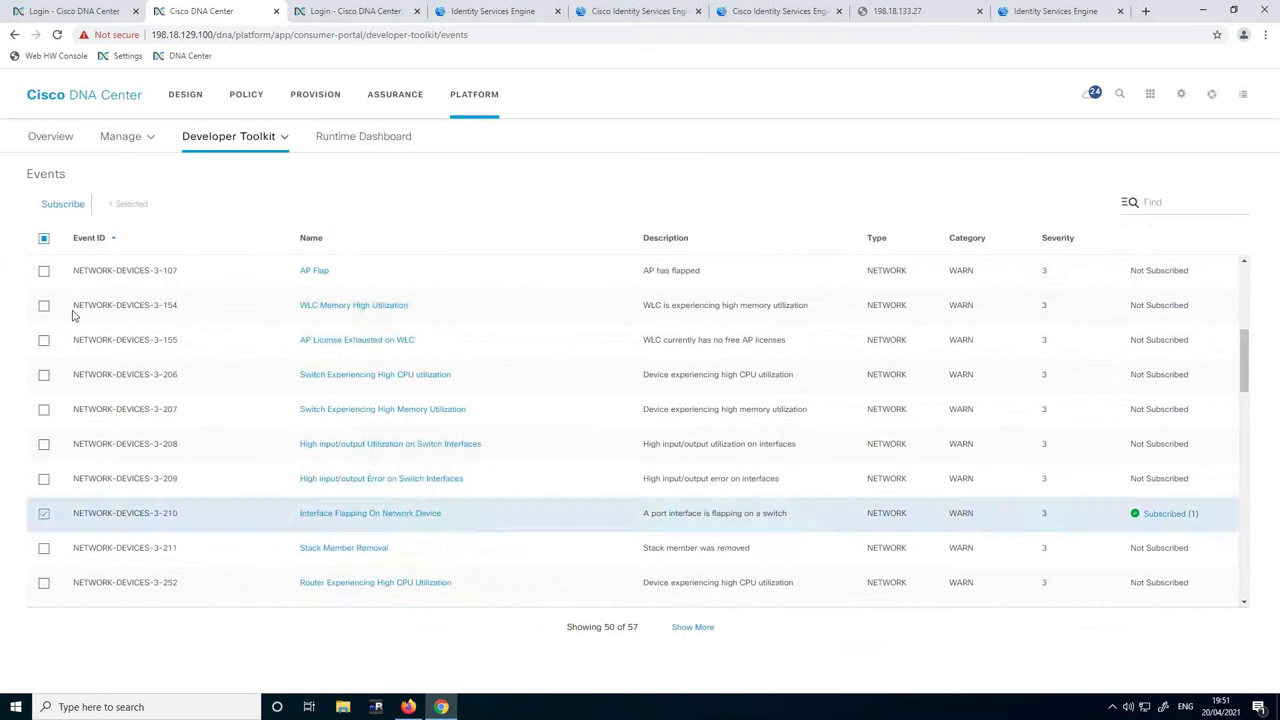
pyautogui.click(44, 480)
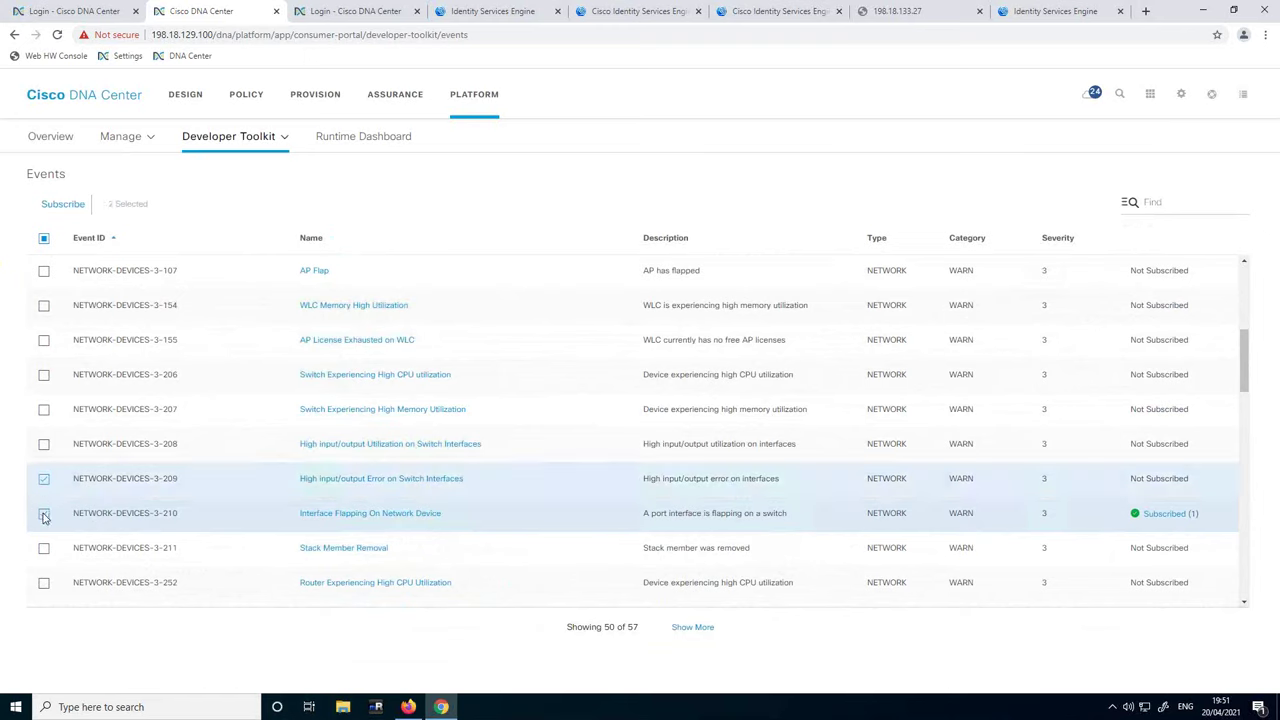
pyautogui.click(44, 515)
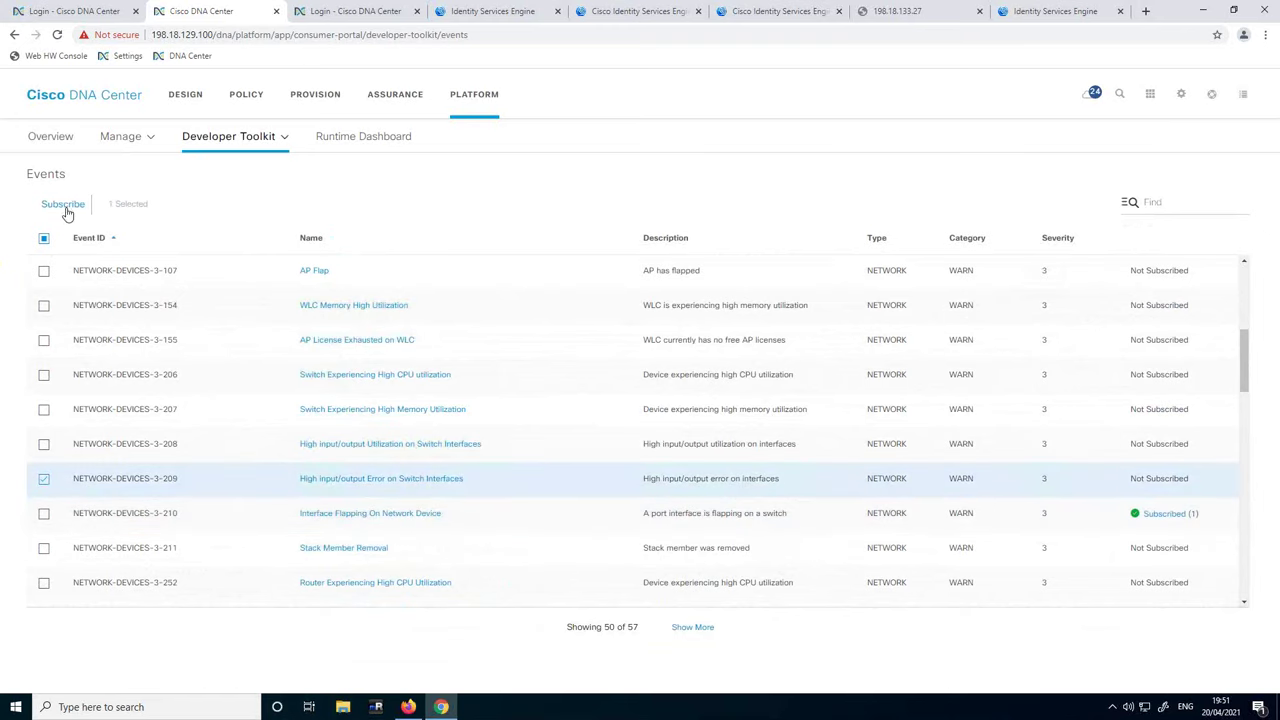
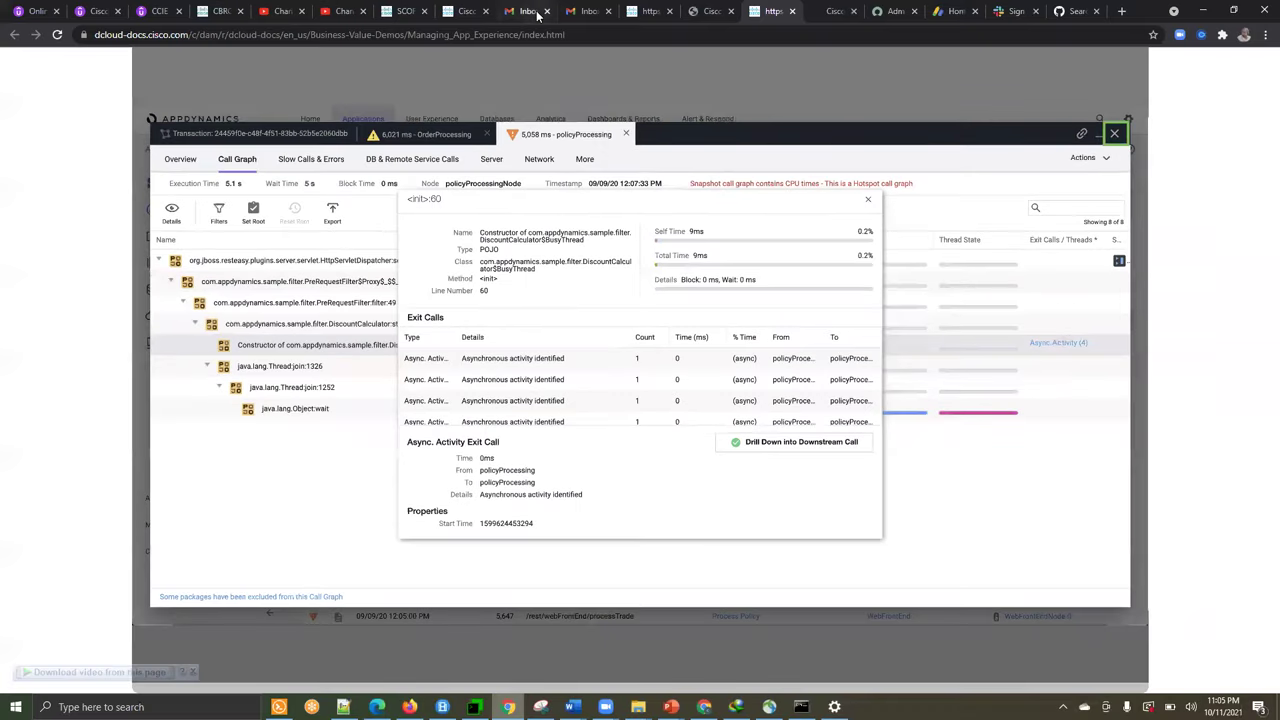
# Step: Switch to the Cloud Executive Dashboard tab and view it full screen
pyautogui.click(822, 12)
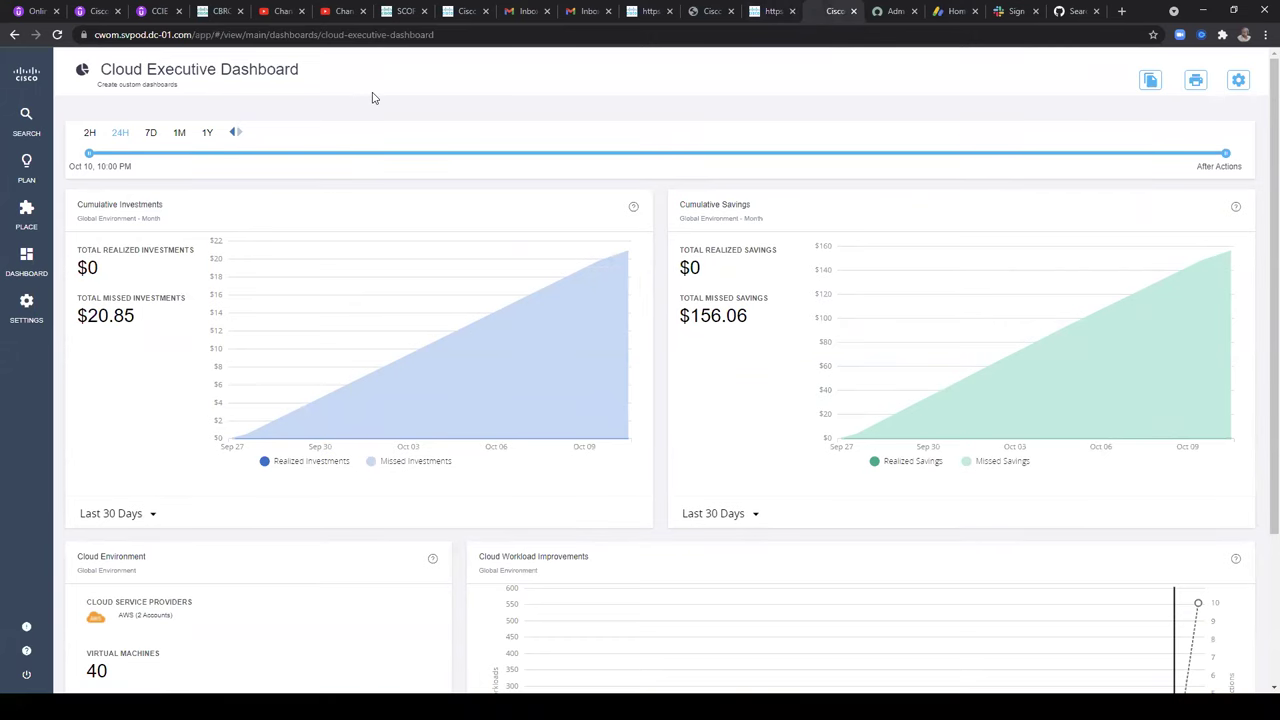
pyautogui.press('F11')
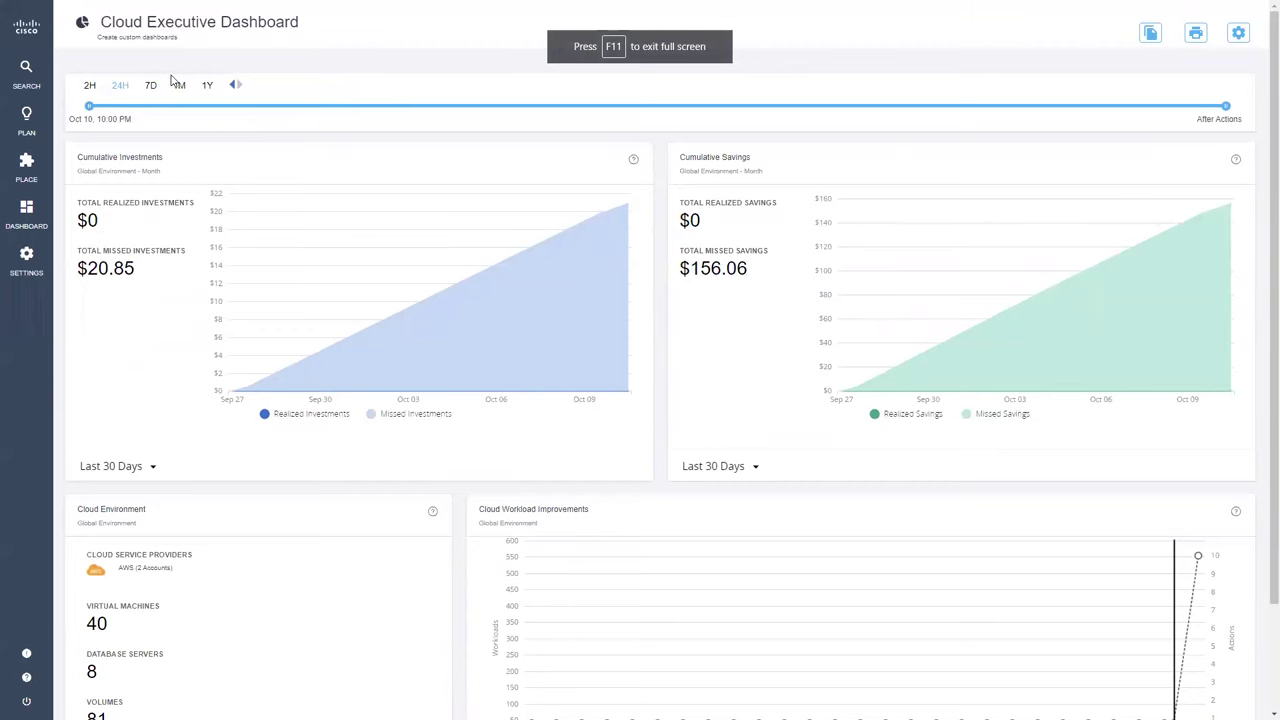
pyautogui.click(26, 213)
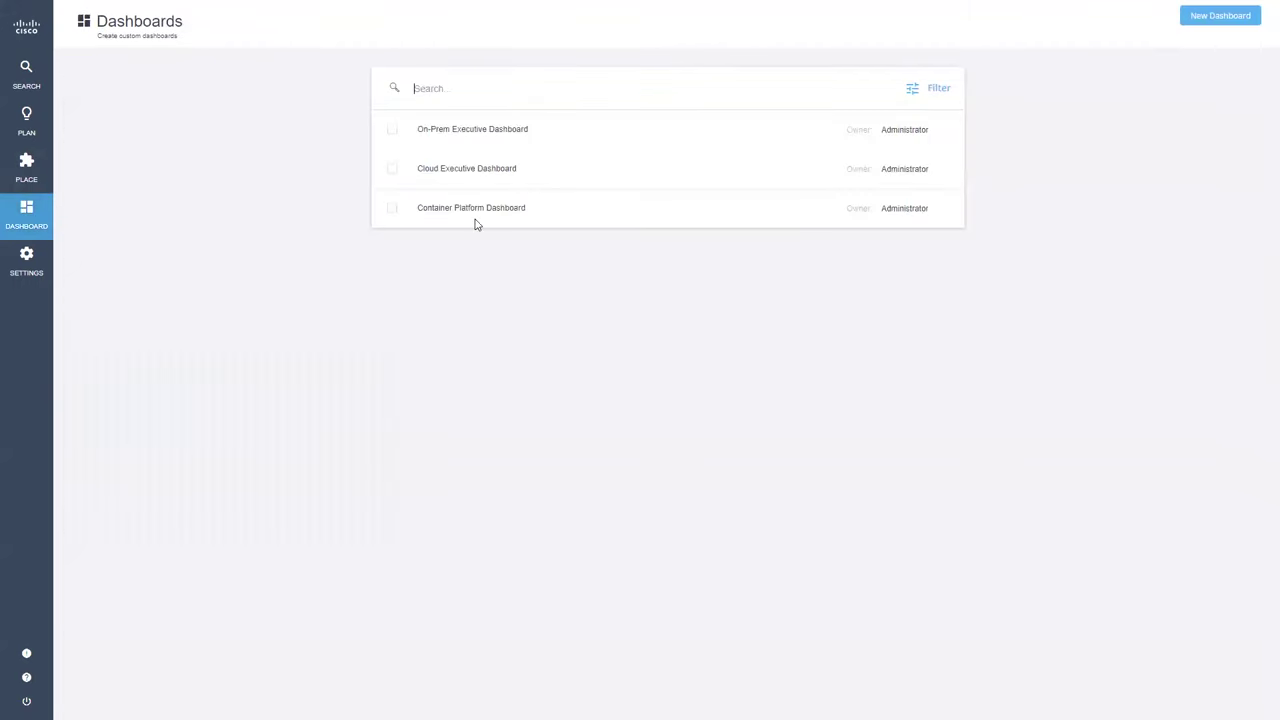
pyautogui.click(497, 171)
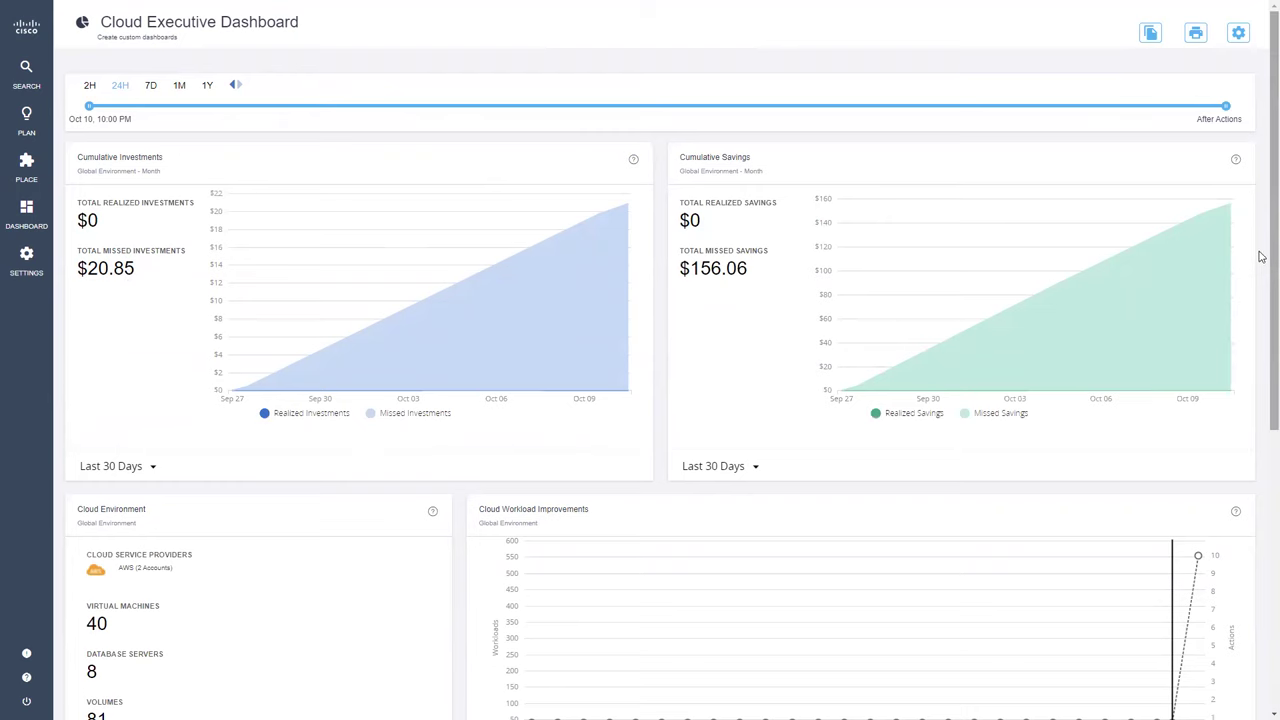
pyautogui.moveTo(1260, 258); pyautogui.dragTo(1260, 518)
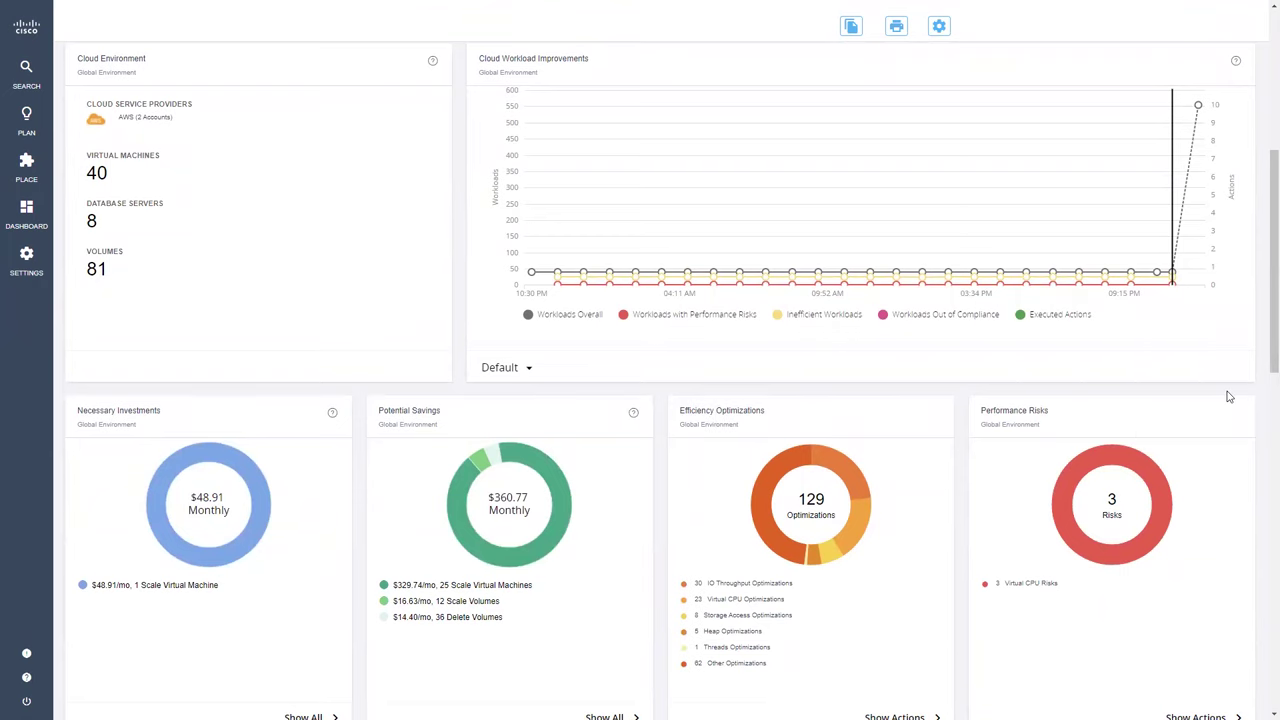
pyautogui.moveTo(1265, 338); pyautogui.dragTo(1262, 475)
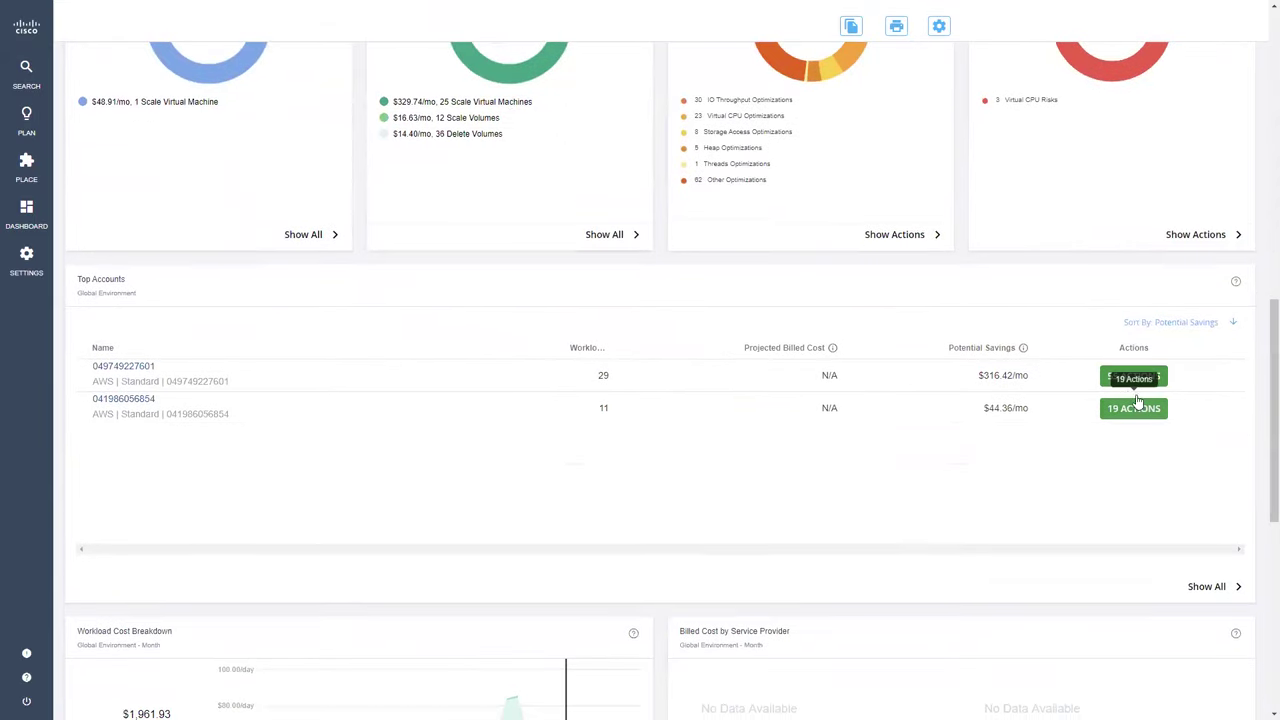
pyautogui.moveTo(1262, 475); pyautogui.dragTo(1257, 551)
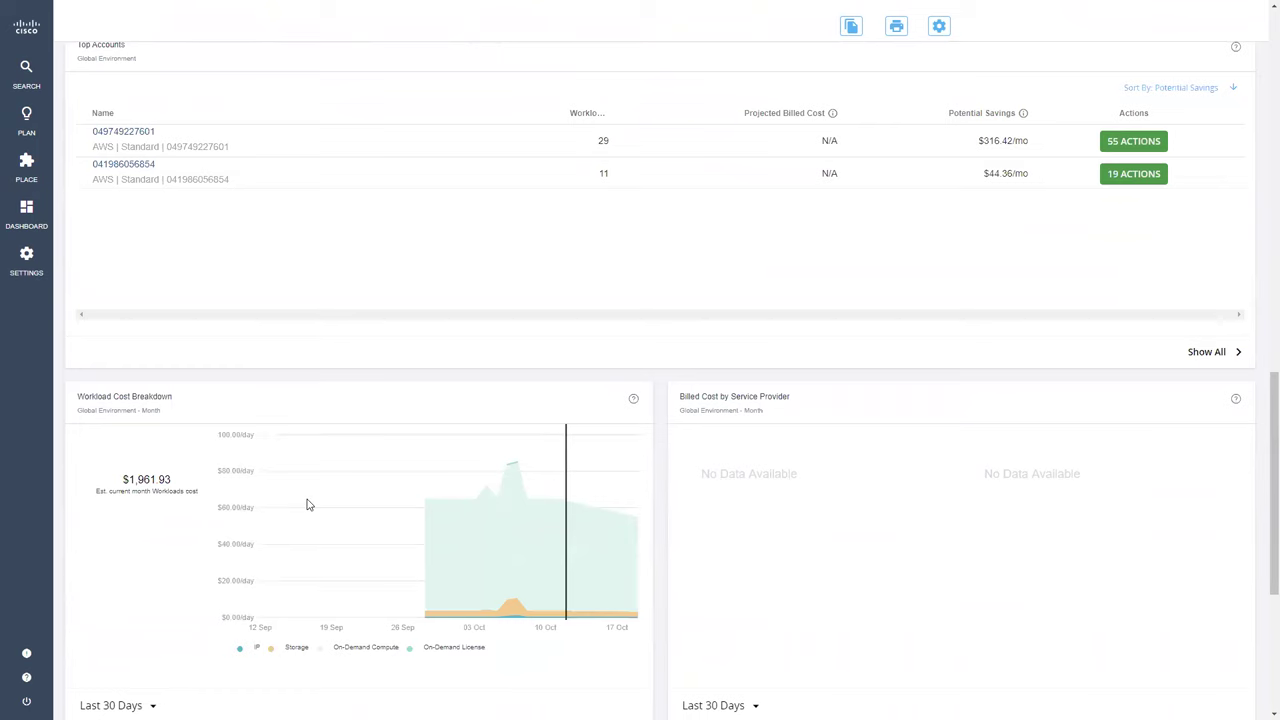
pyautogui.moveTo(1260, 428); pyautogui.dragTo(1246, 500)
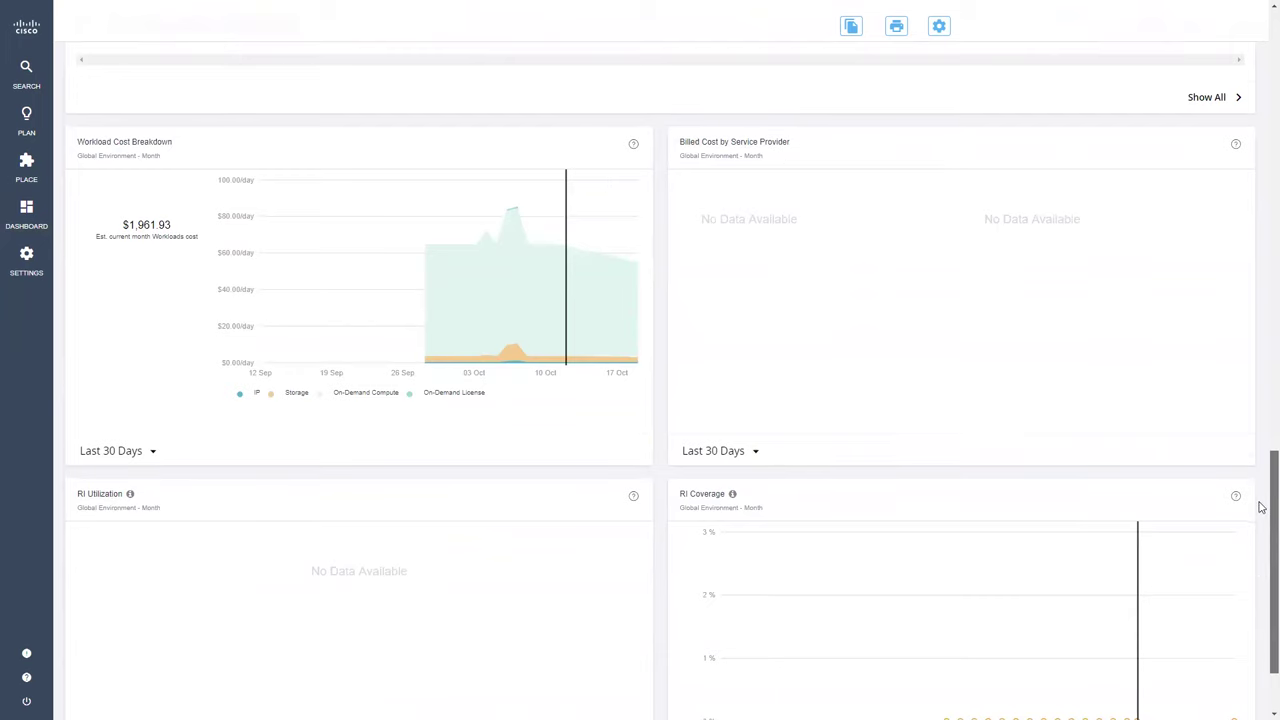
pyautogui.moveTo(1262, 508); pyautogui.dragTo(1262, 90)
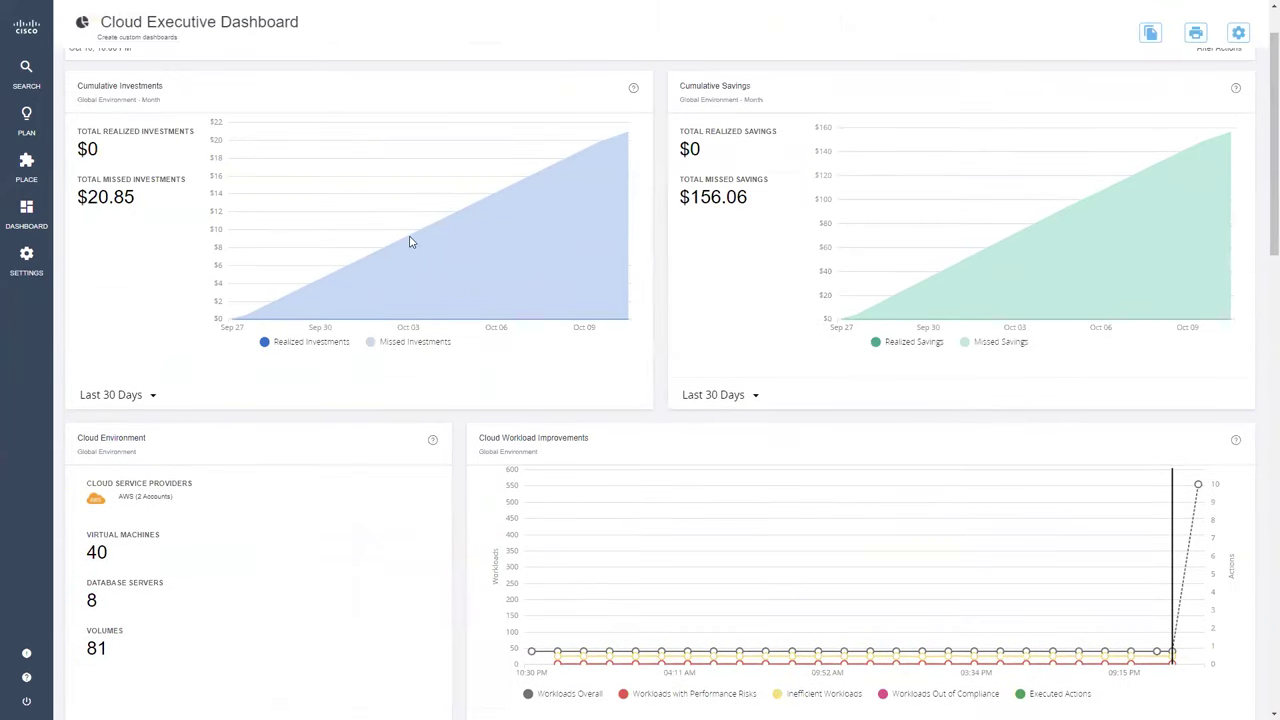
# Step: Reopen the Cloud Executive Dashboard from the dashboard list, then go to Plan Management
pyautogui.click(30, 222)
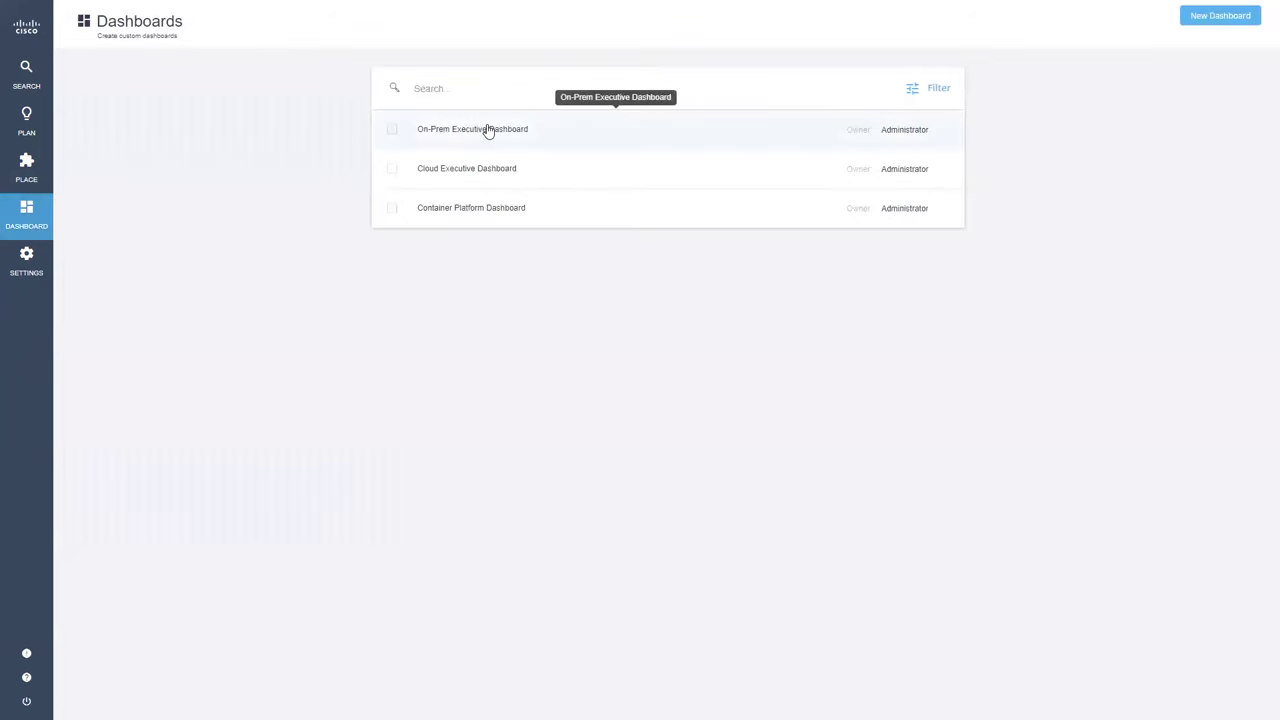
pyautogui.click(473, 167)
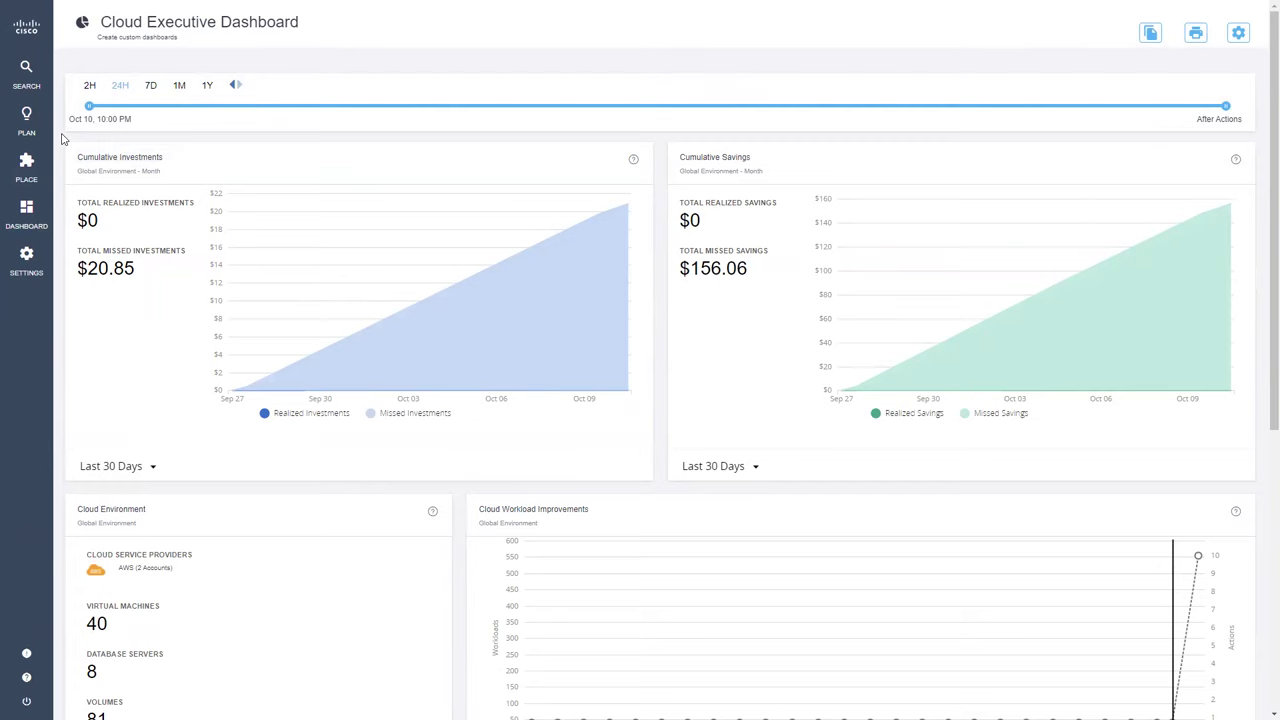
pyautogui.click(30, 120)
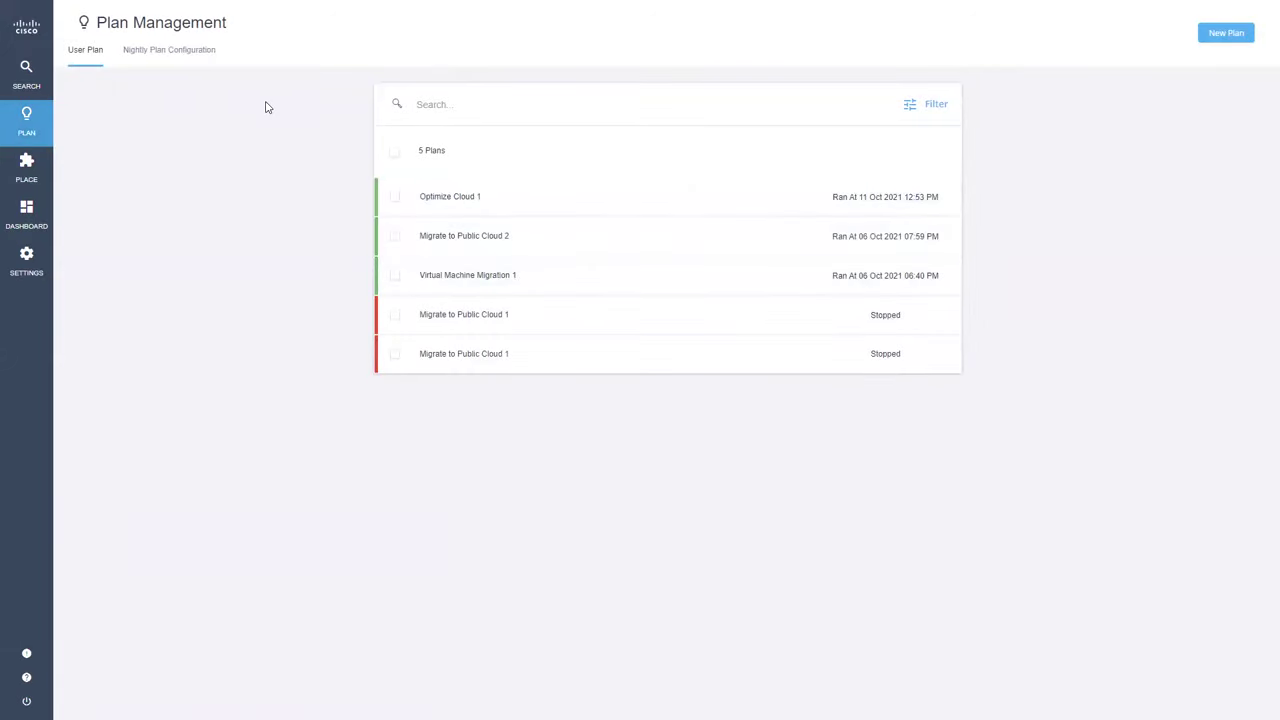
# Step: Glance at Nightly Plan Configuration, then create an Optimize Cloud plan scoped to AWS
pyautogui.click(152, 50)
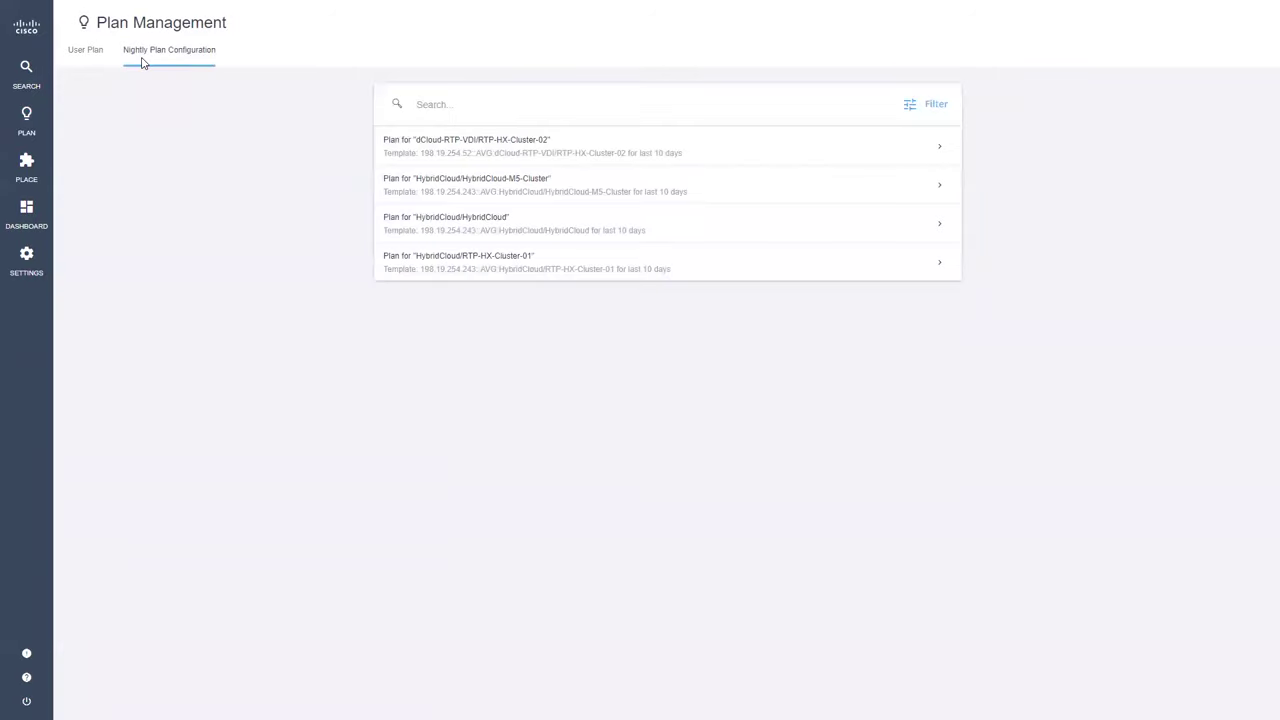
pyautogui.click(85, 54)
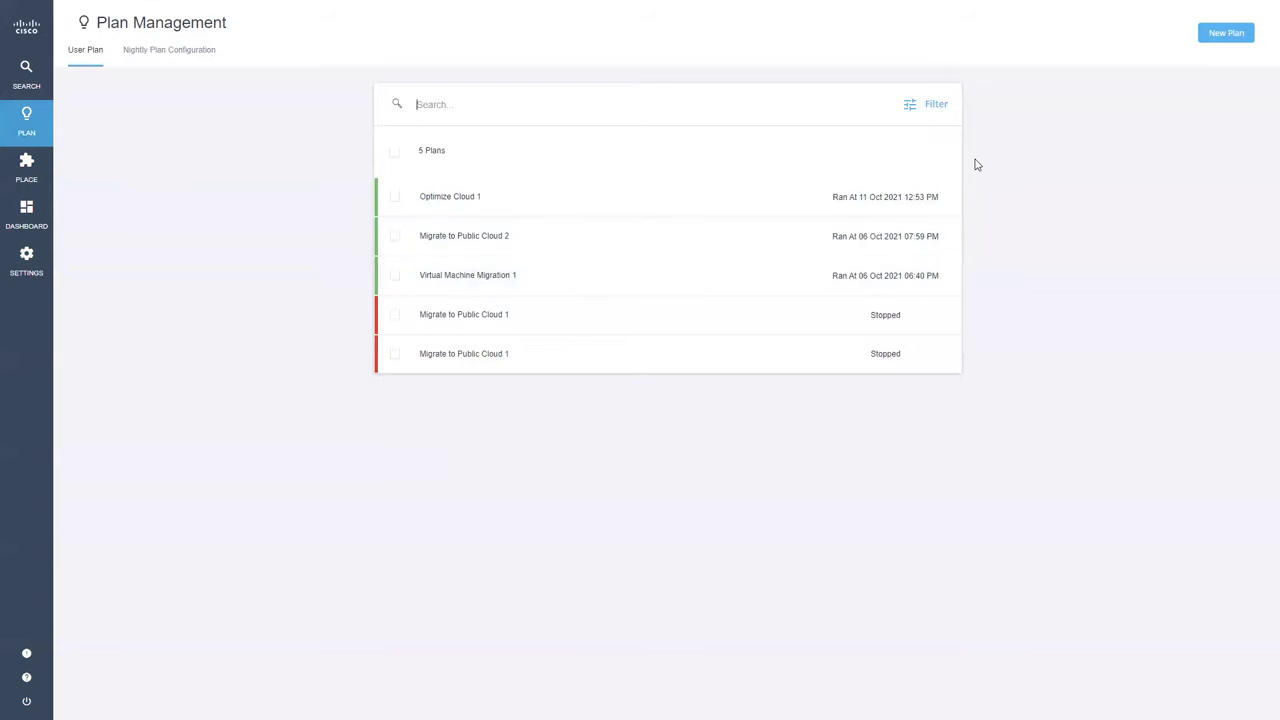
pyautogui.click(1225, 33)
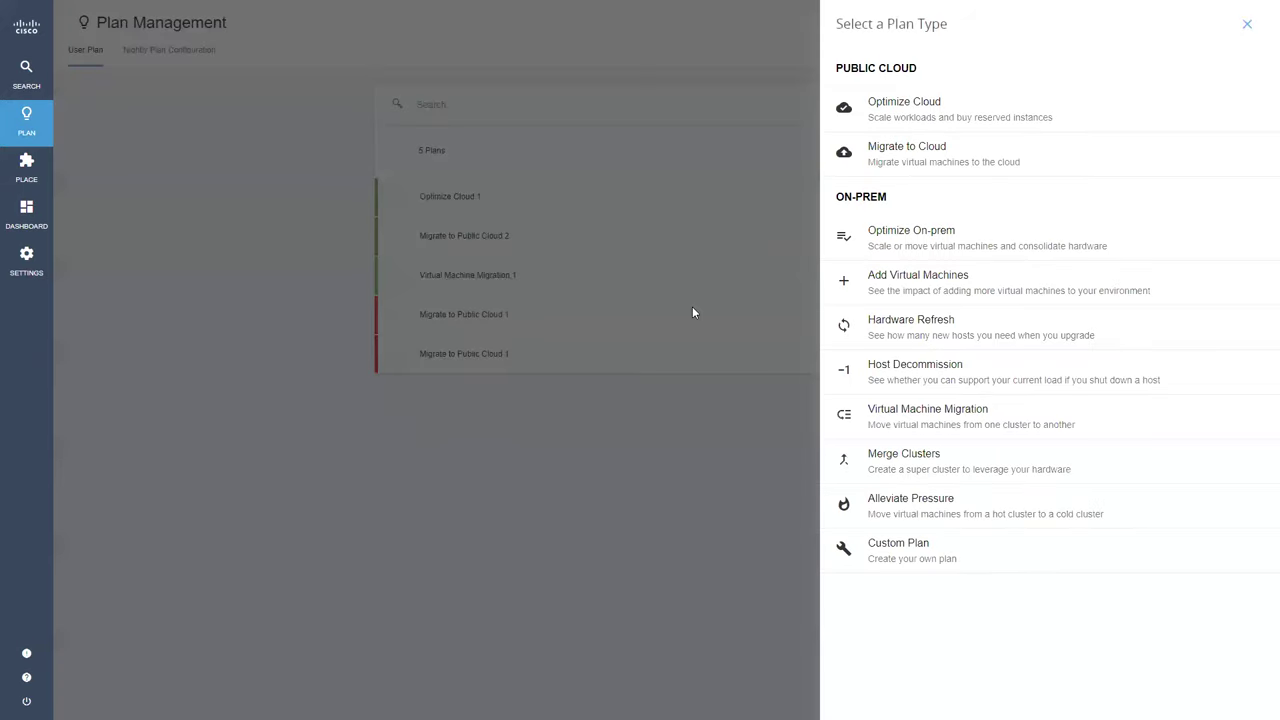
pyautogui.click(898, 111)
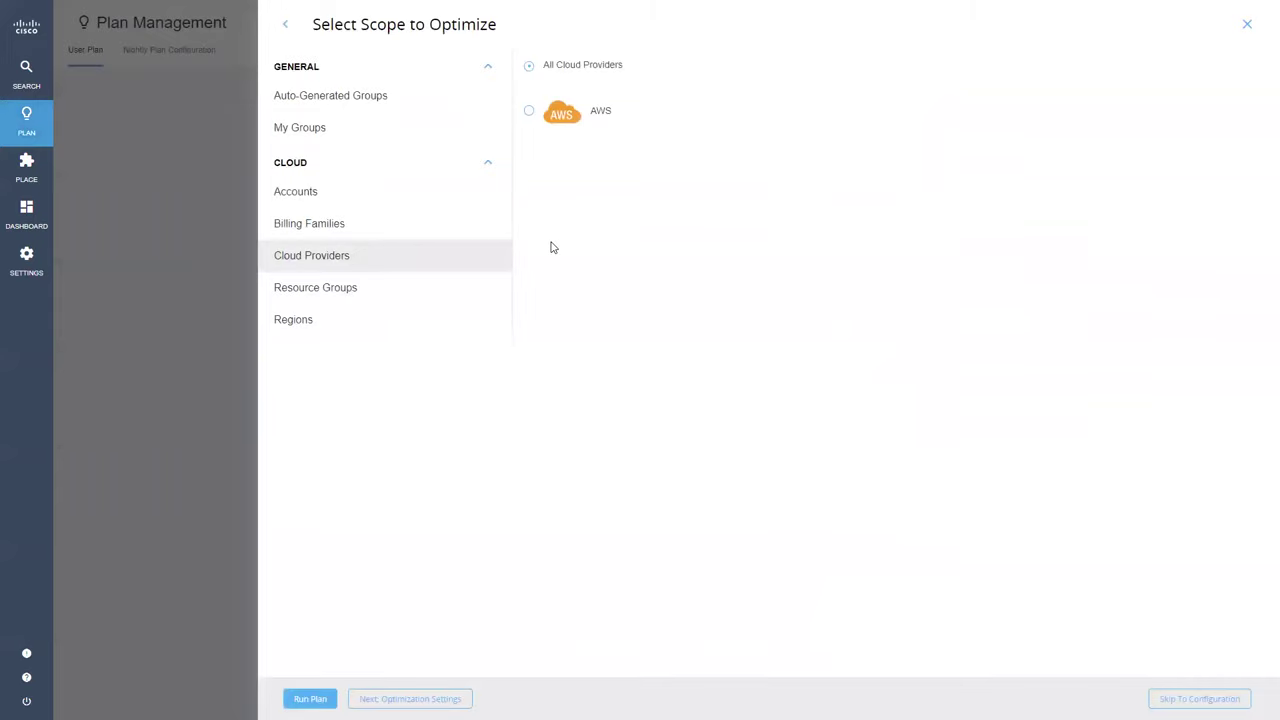
pyautogui.click(529, 113)
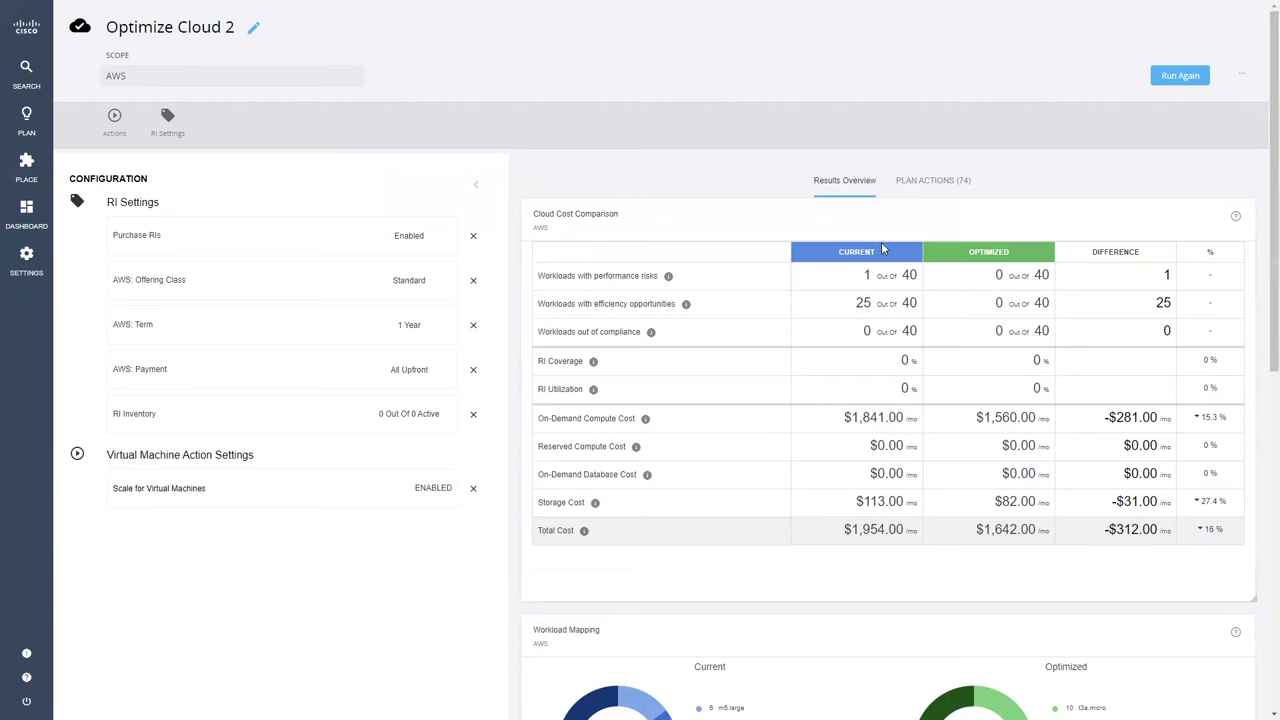
pyautogui.click(918, 182)
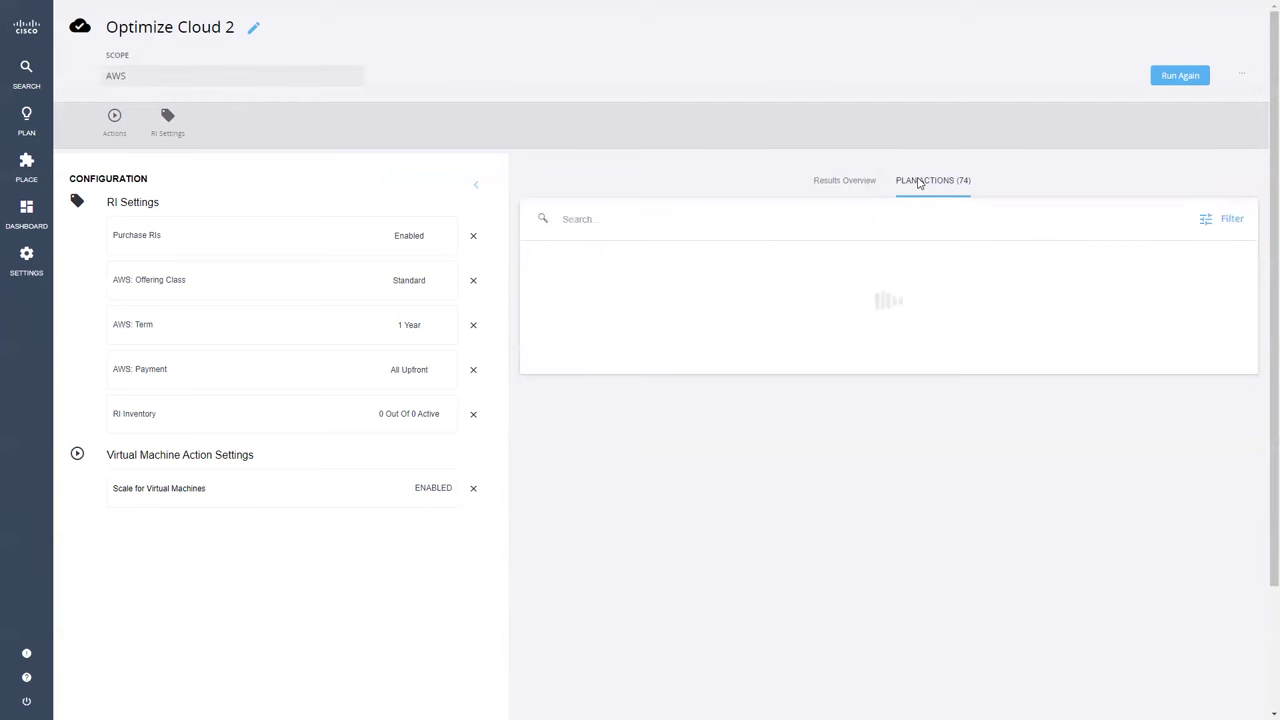
pyautogui.click(835, 185)
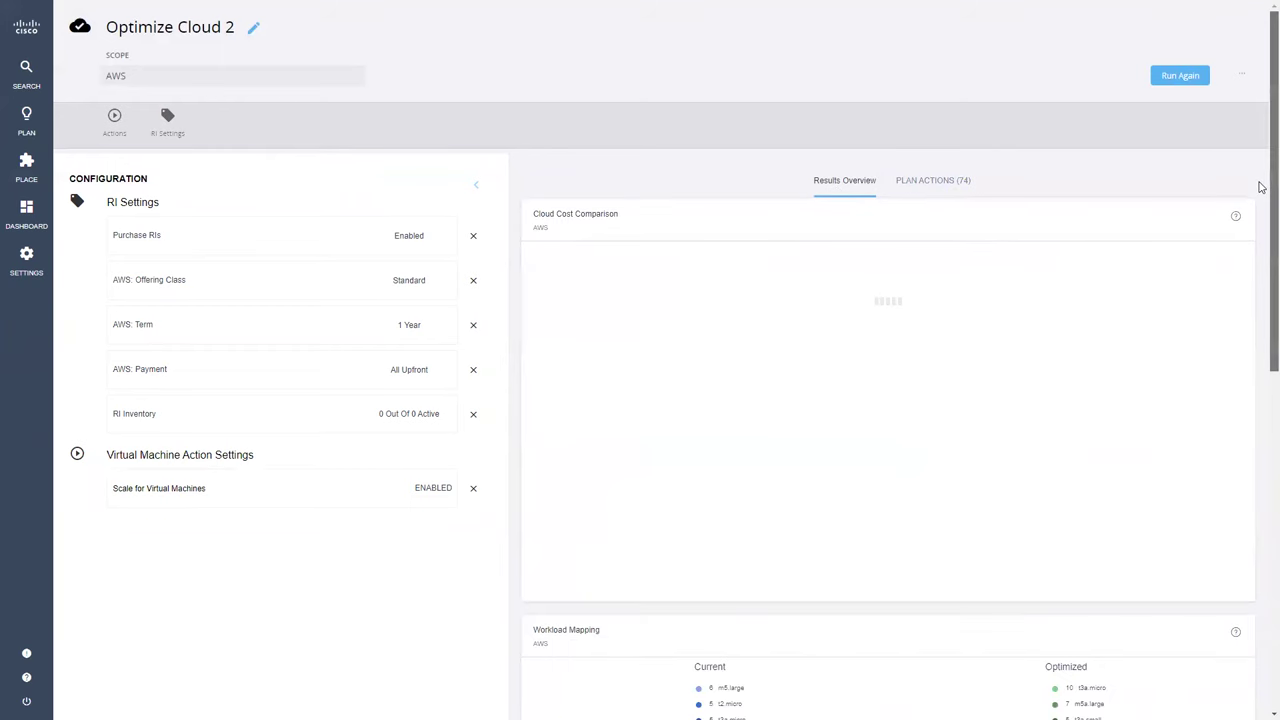
pyautogui.scroll(-5, 763, 366)
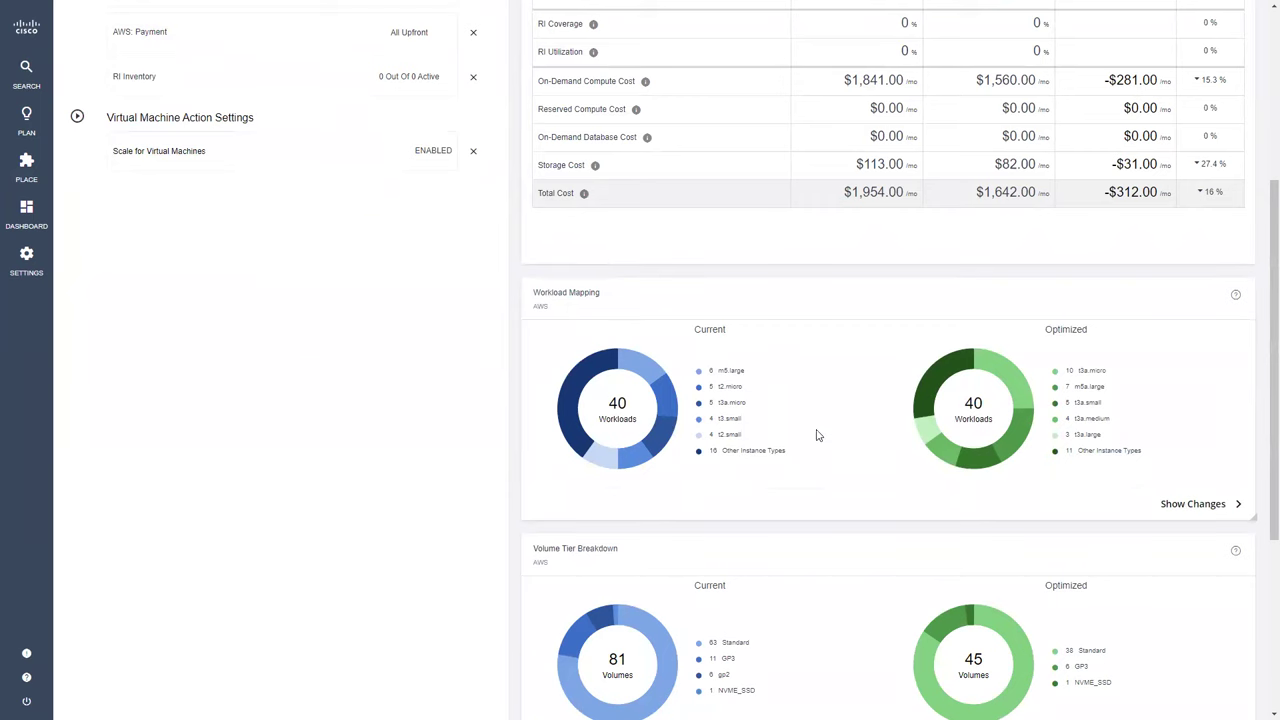
pyautogui.moveTo(1261, 356); pyautogui.dragTo(1258, 18)
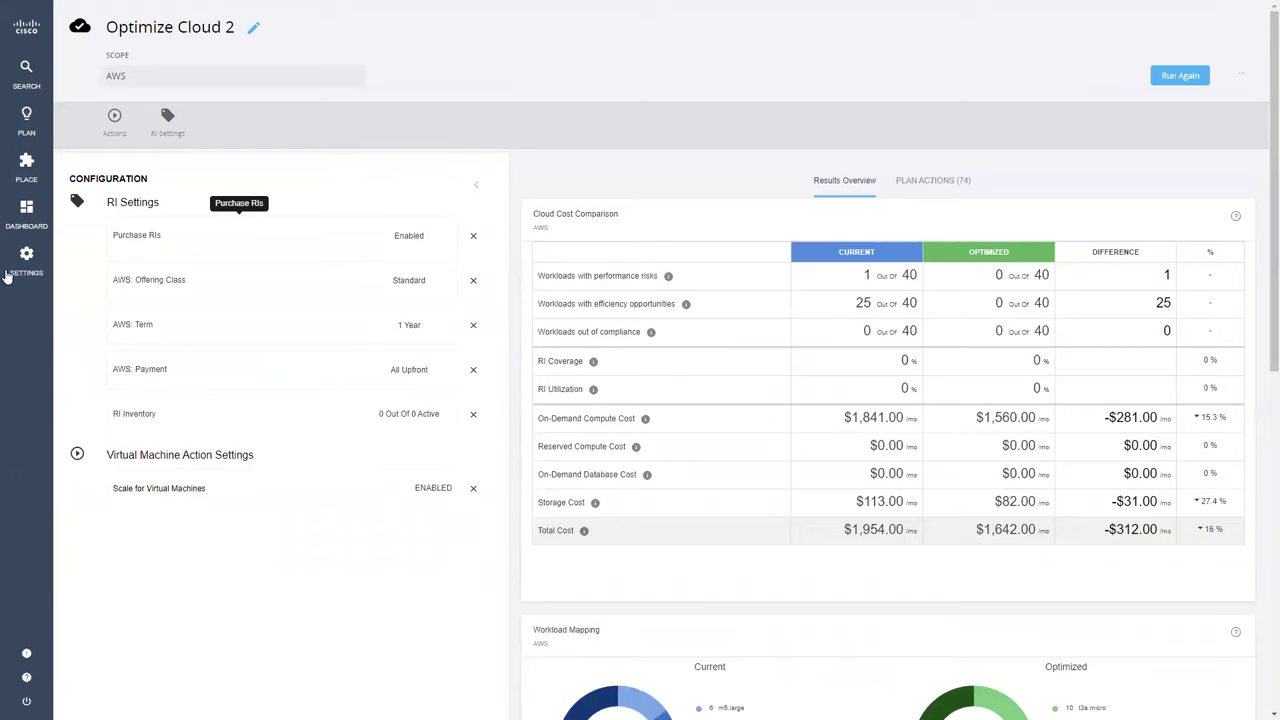
# Step: Preview Workload Placement's VM template list for a reservation, cancel it, and open Settings
pyautogui.click(22, 165)
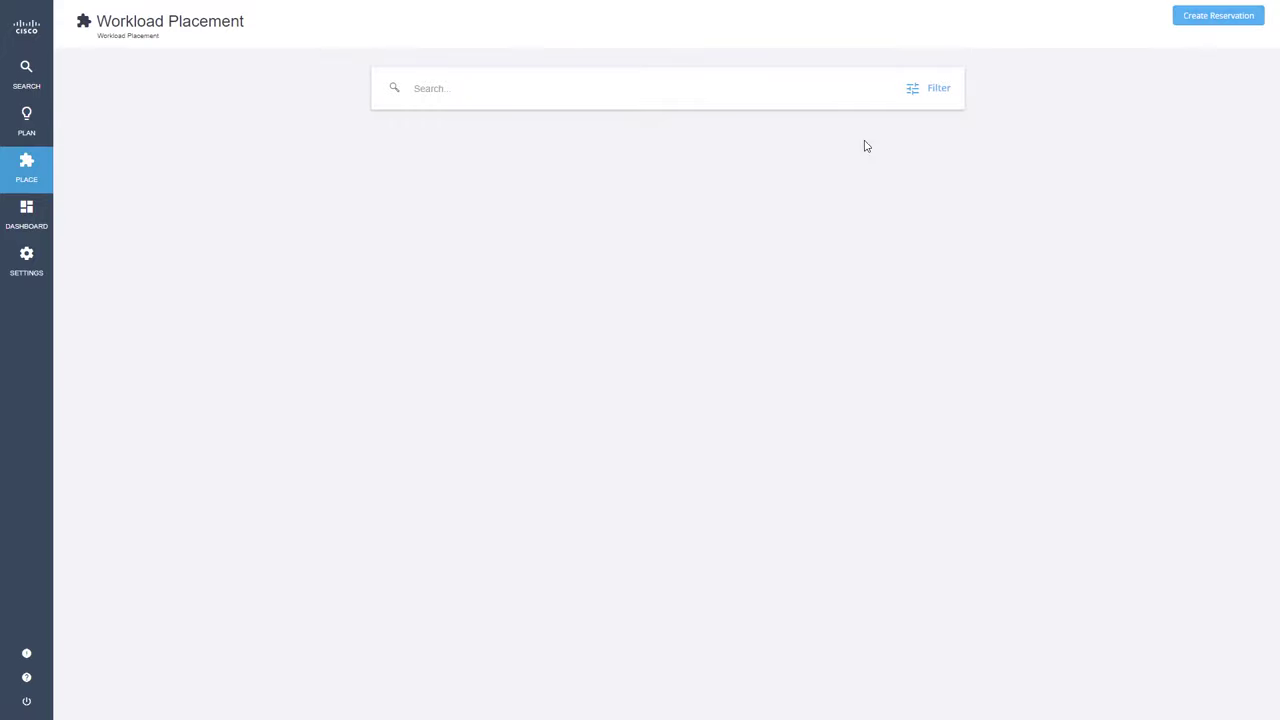
pyautogui.click(1186, 20)
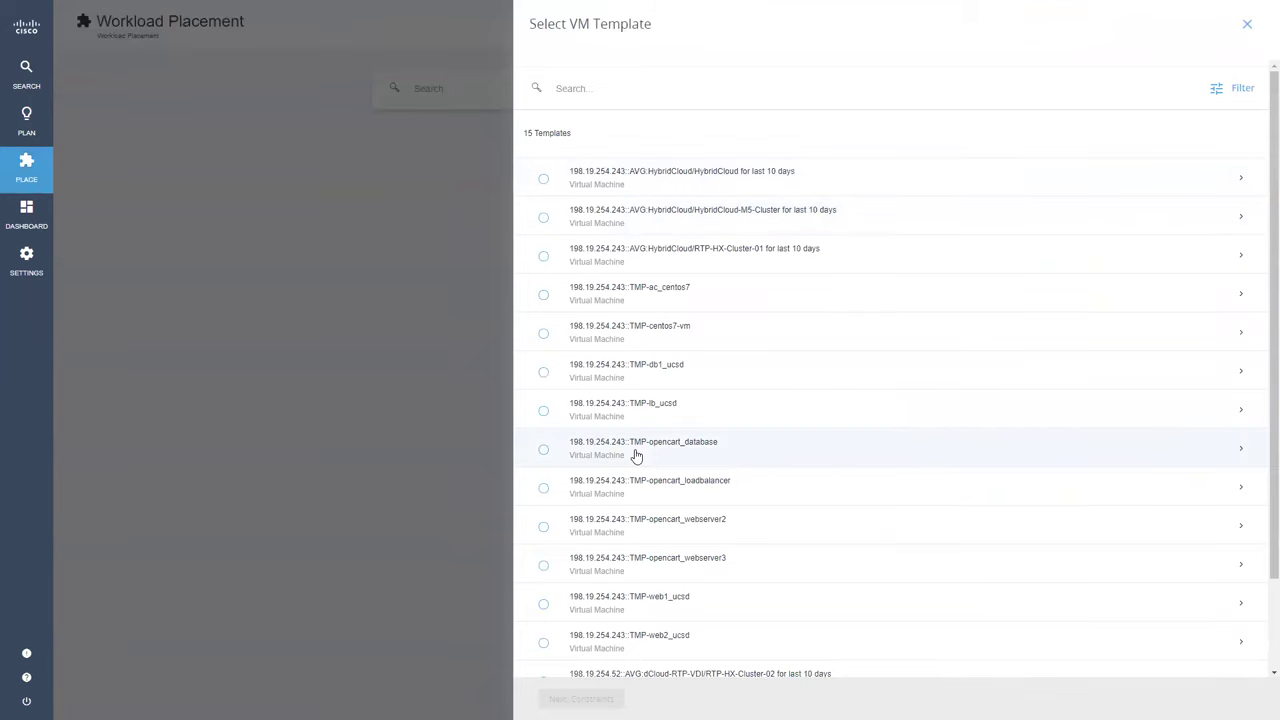
pyautogui.click(1247, 24)
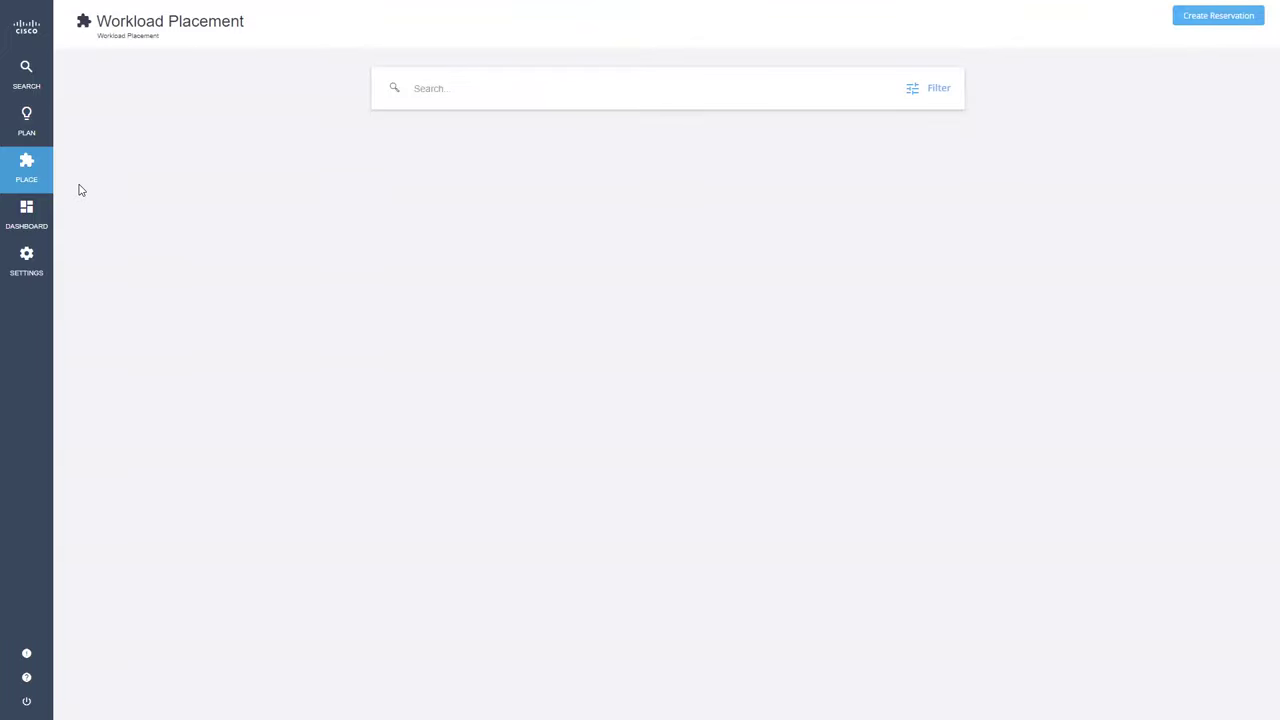
pyautogui.click(33, 256)
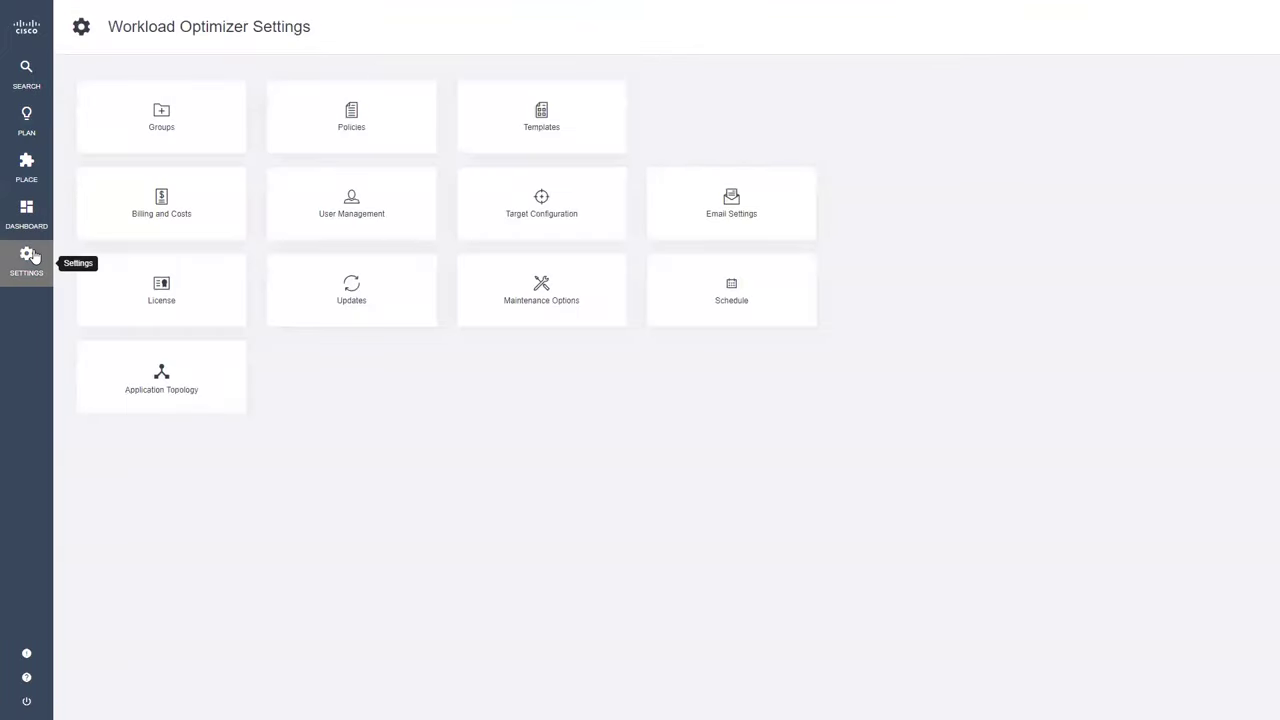